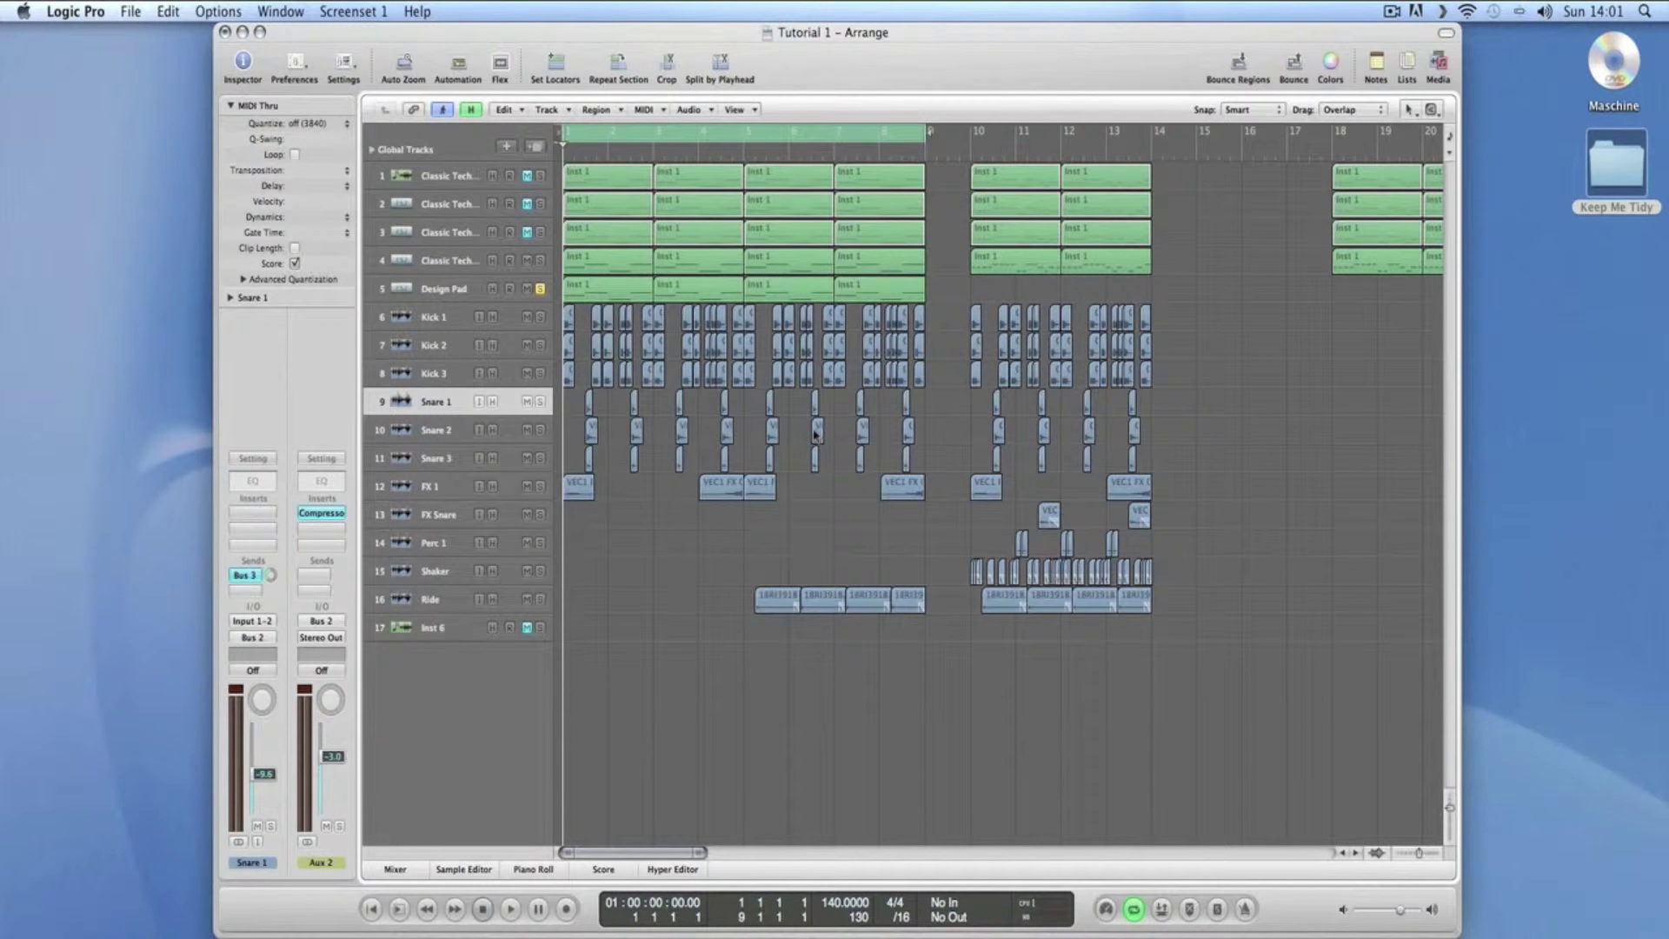
pyautogui.click(458, 296)
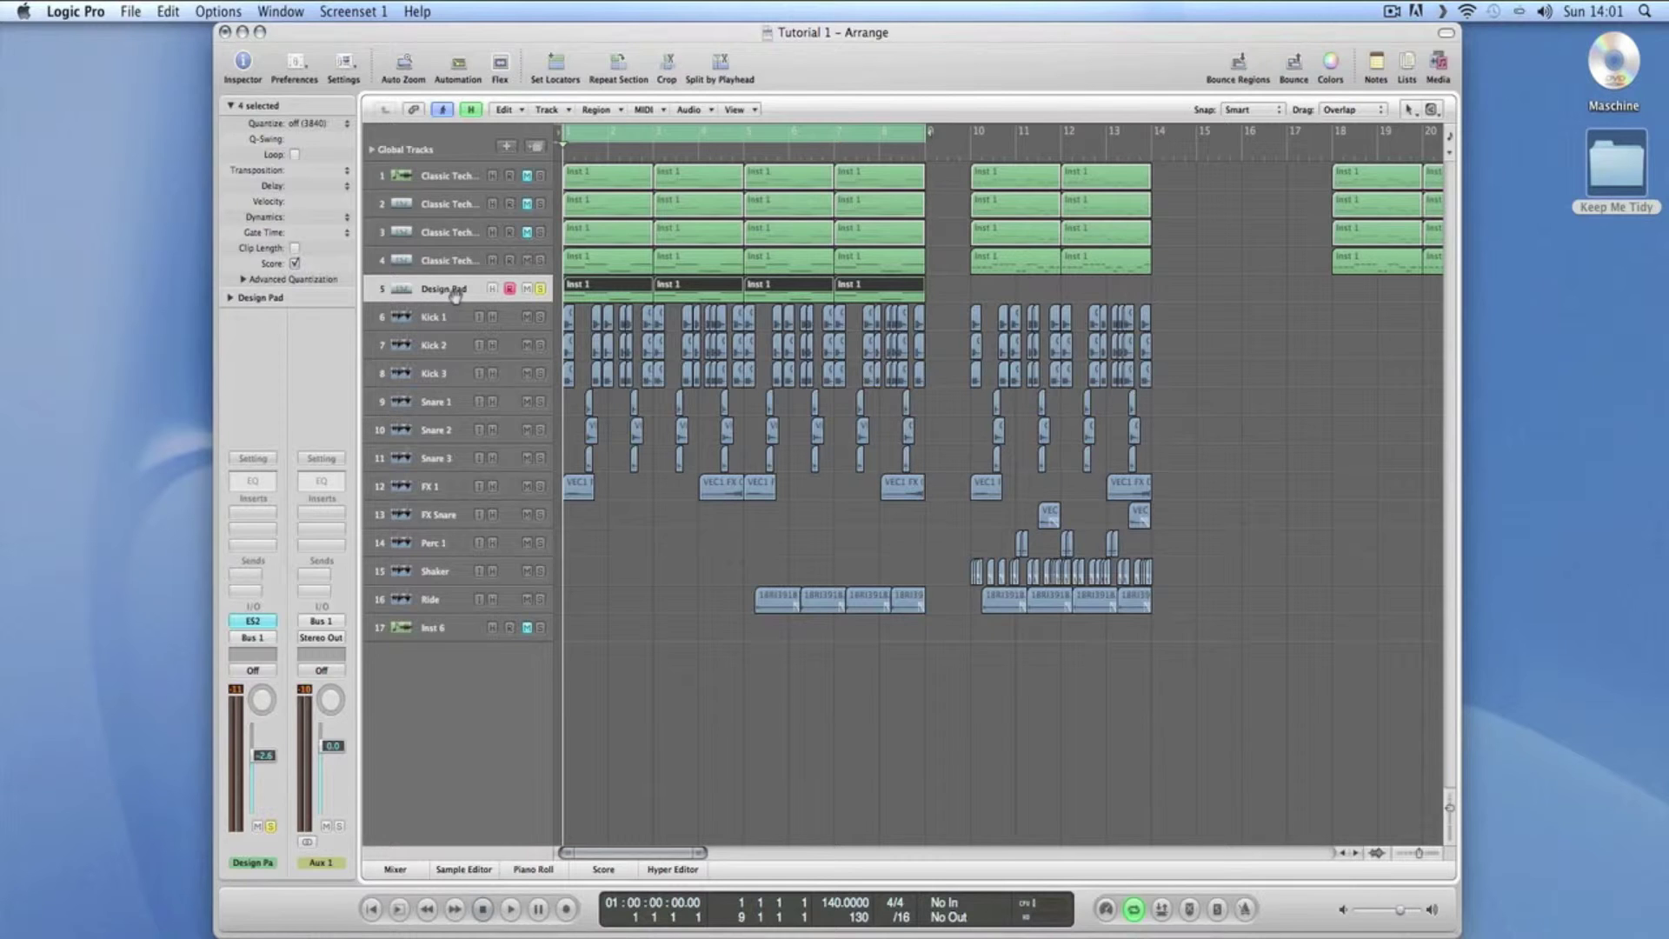
pyautogui.click(261, 621)
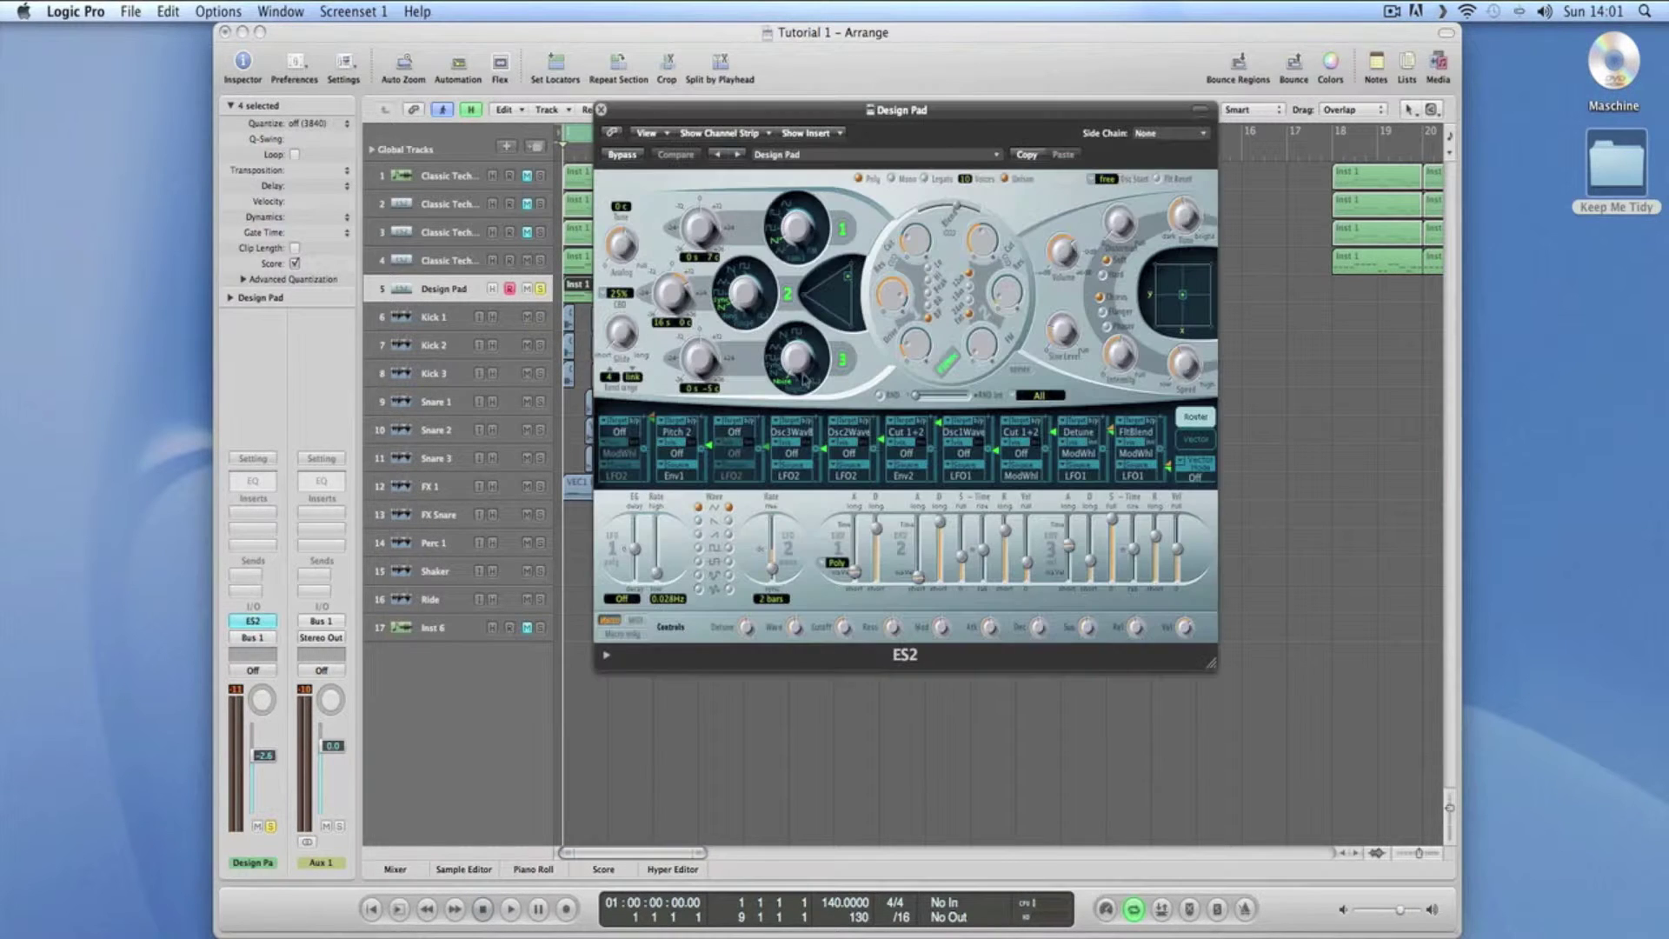
pyautogui.click(895, 156)
pyautogui.moveTo(1030, 401)
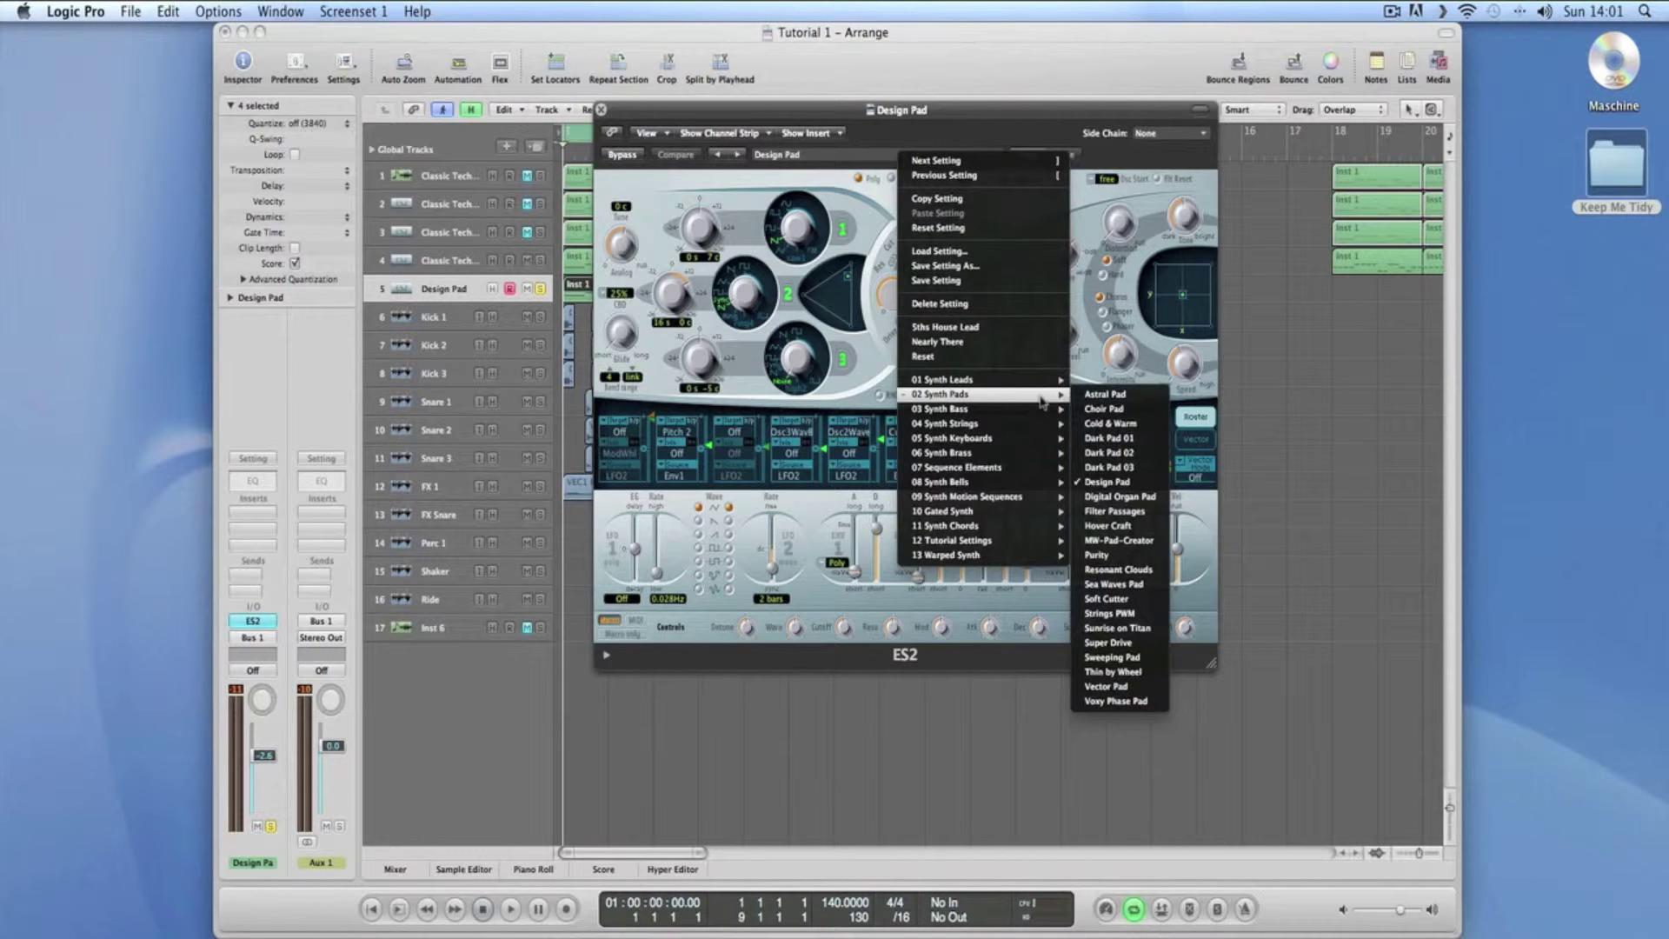
pyautogui.click(600, 109)
pyautogui.click(600, 110)
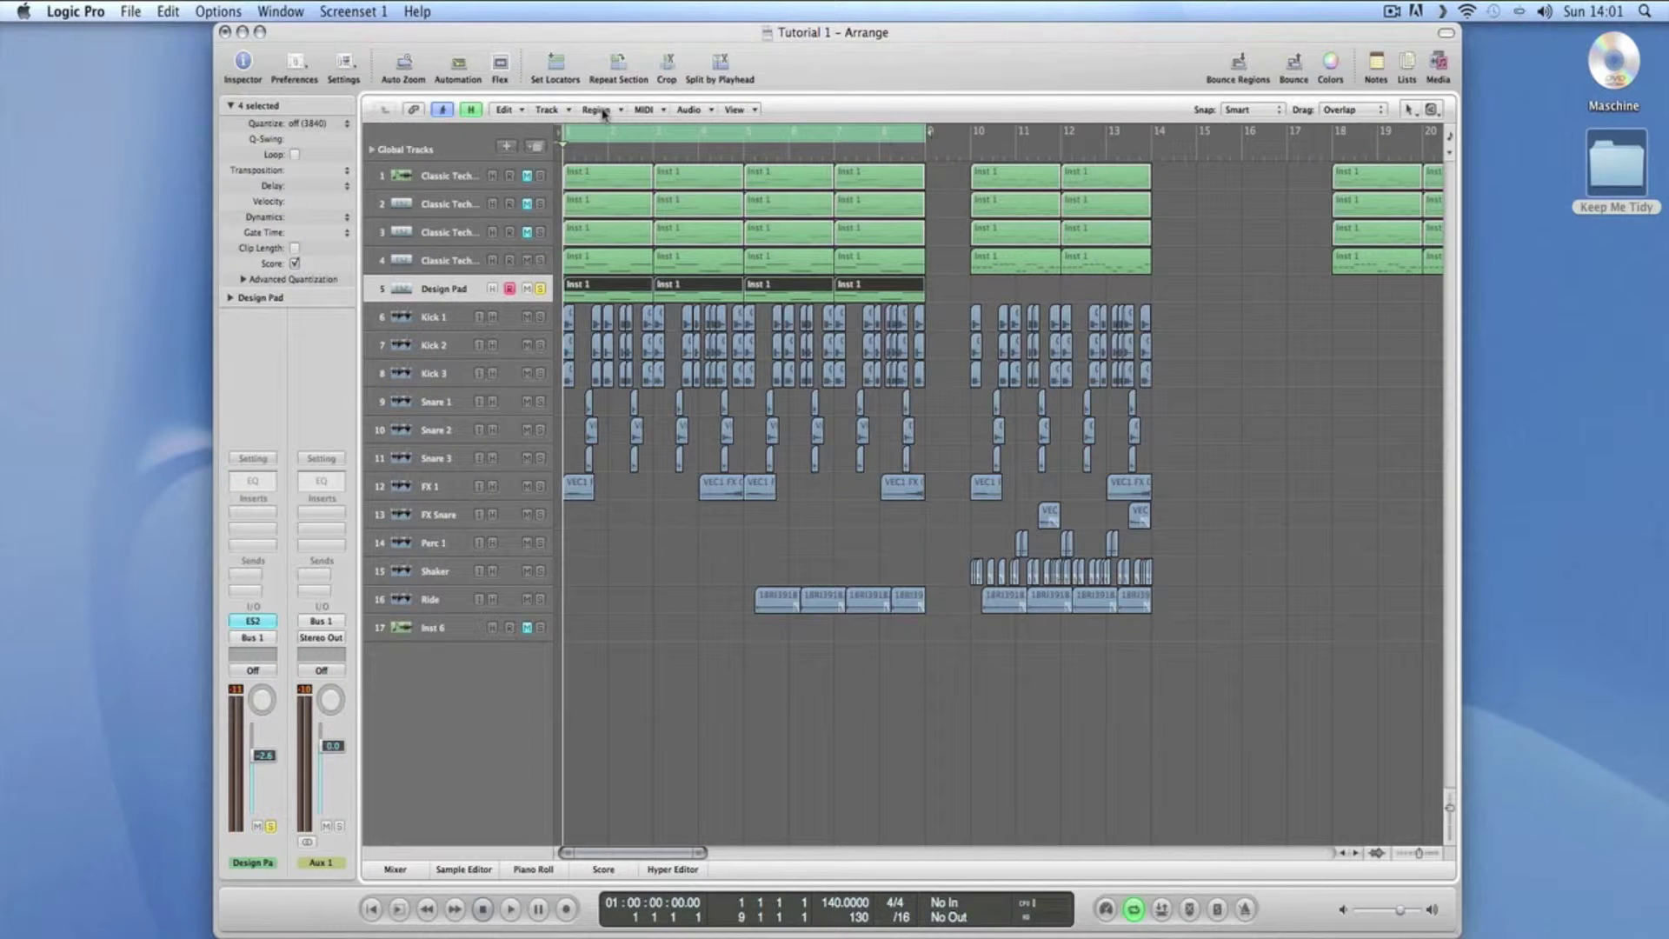
# Play the arrangement from the start and stop near bar 5 (5 2 2 22).
pyautogui.press('space')
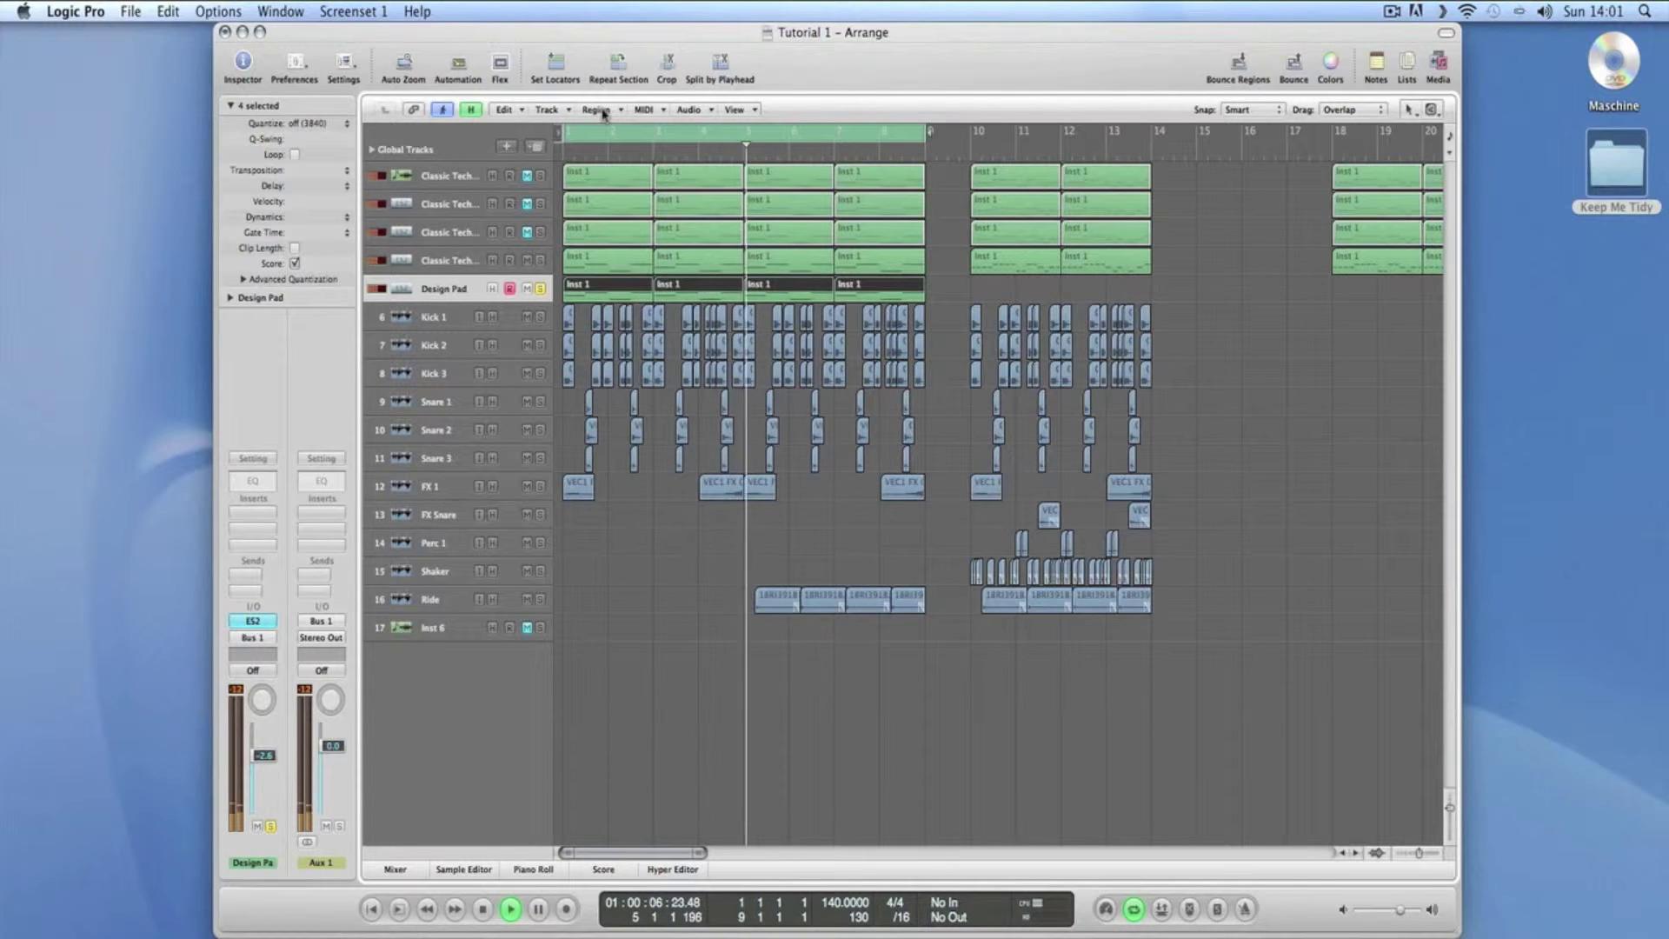
pyautogui.press('space')
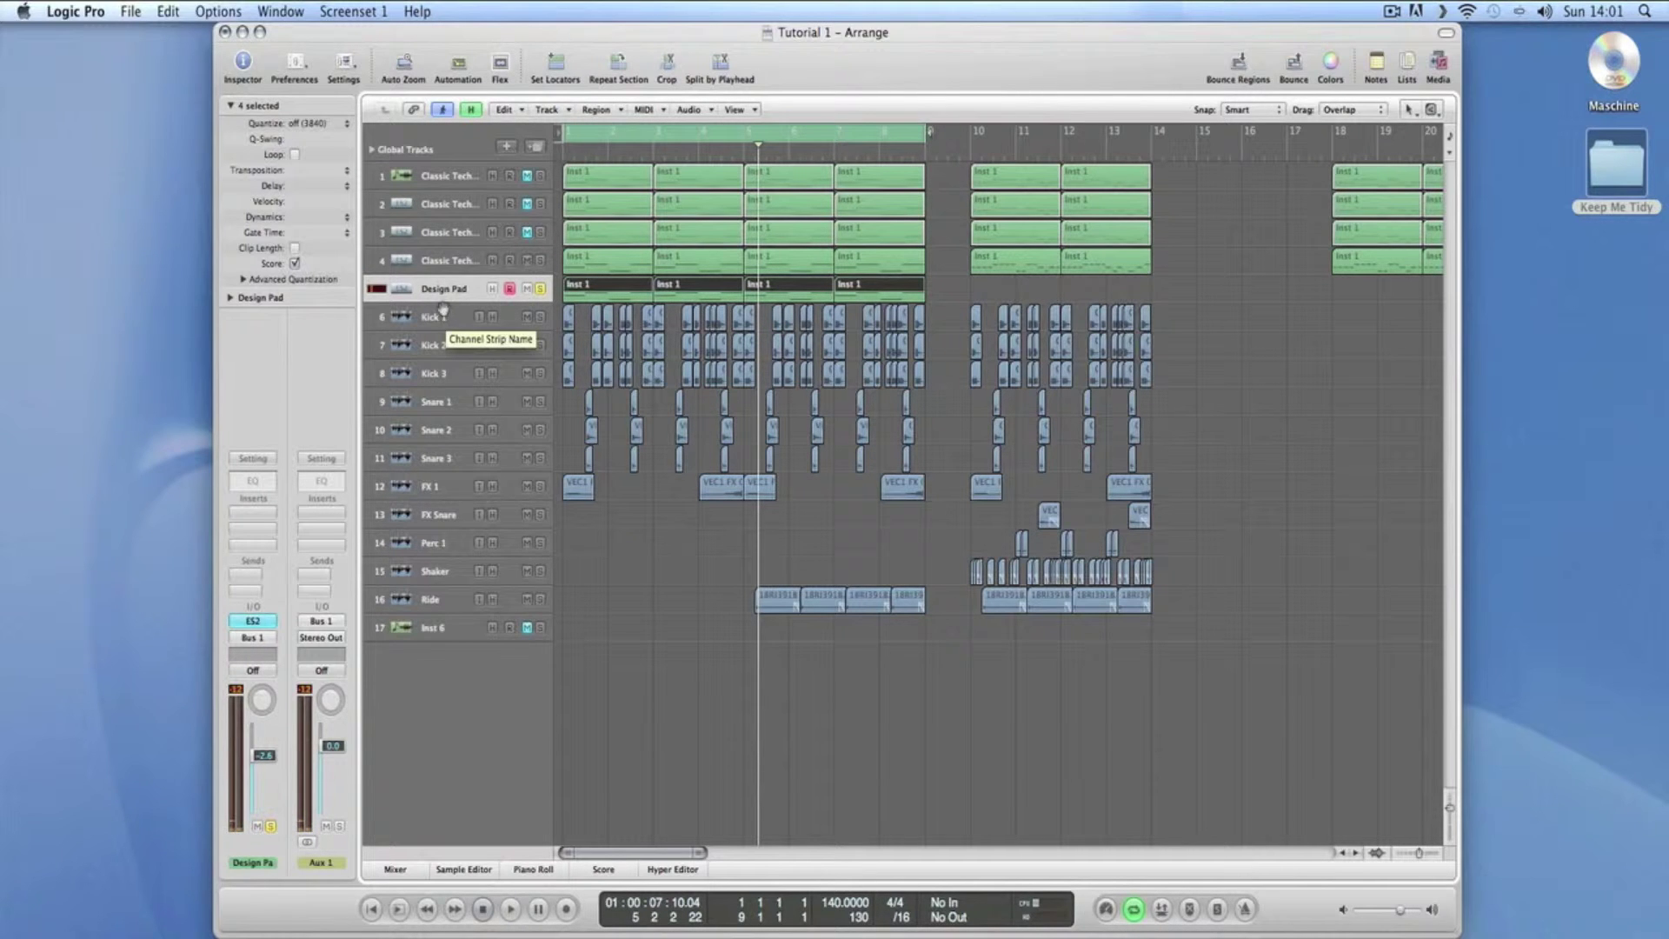
# Create a new audio track, move it above Snare 1, and name it 'Sidechain'.
pyautogui.click(454, 405)
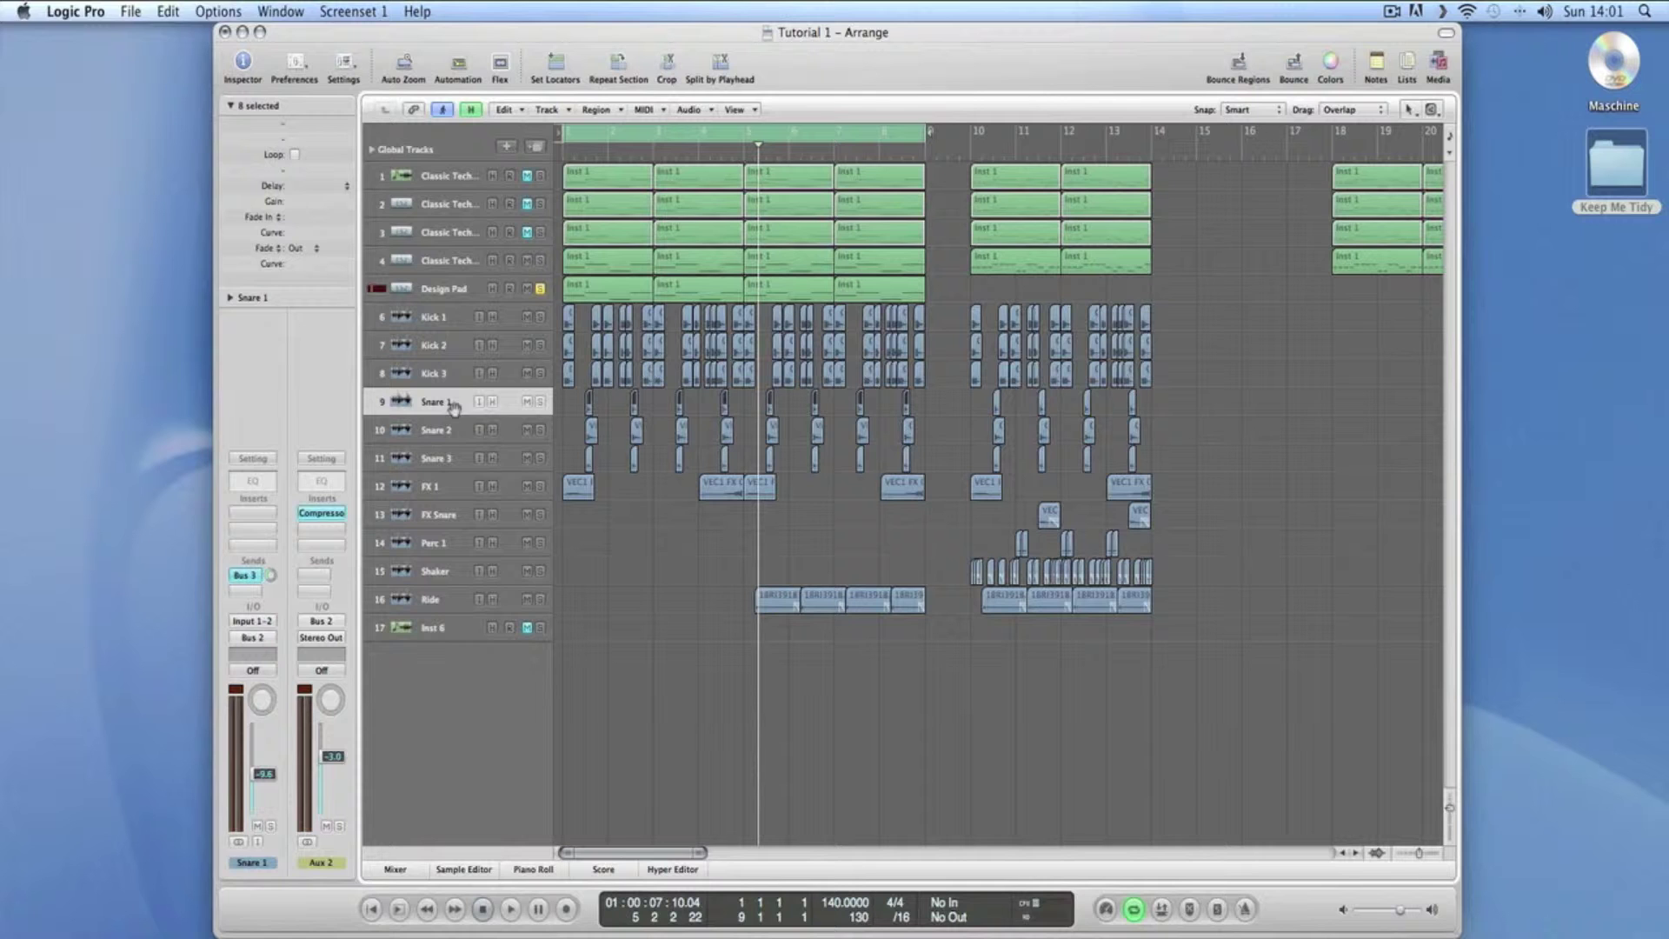
pyautogui.rightClick(454, 407)
pyautogui.click(454, 409)
pyautogui.click(536, 147)
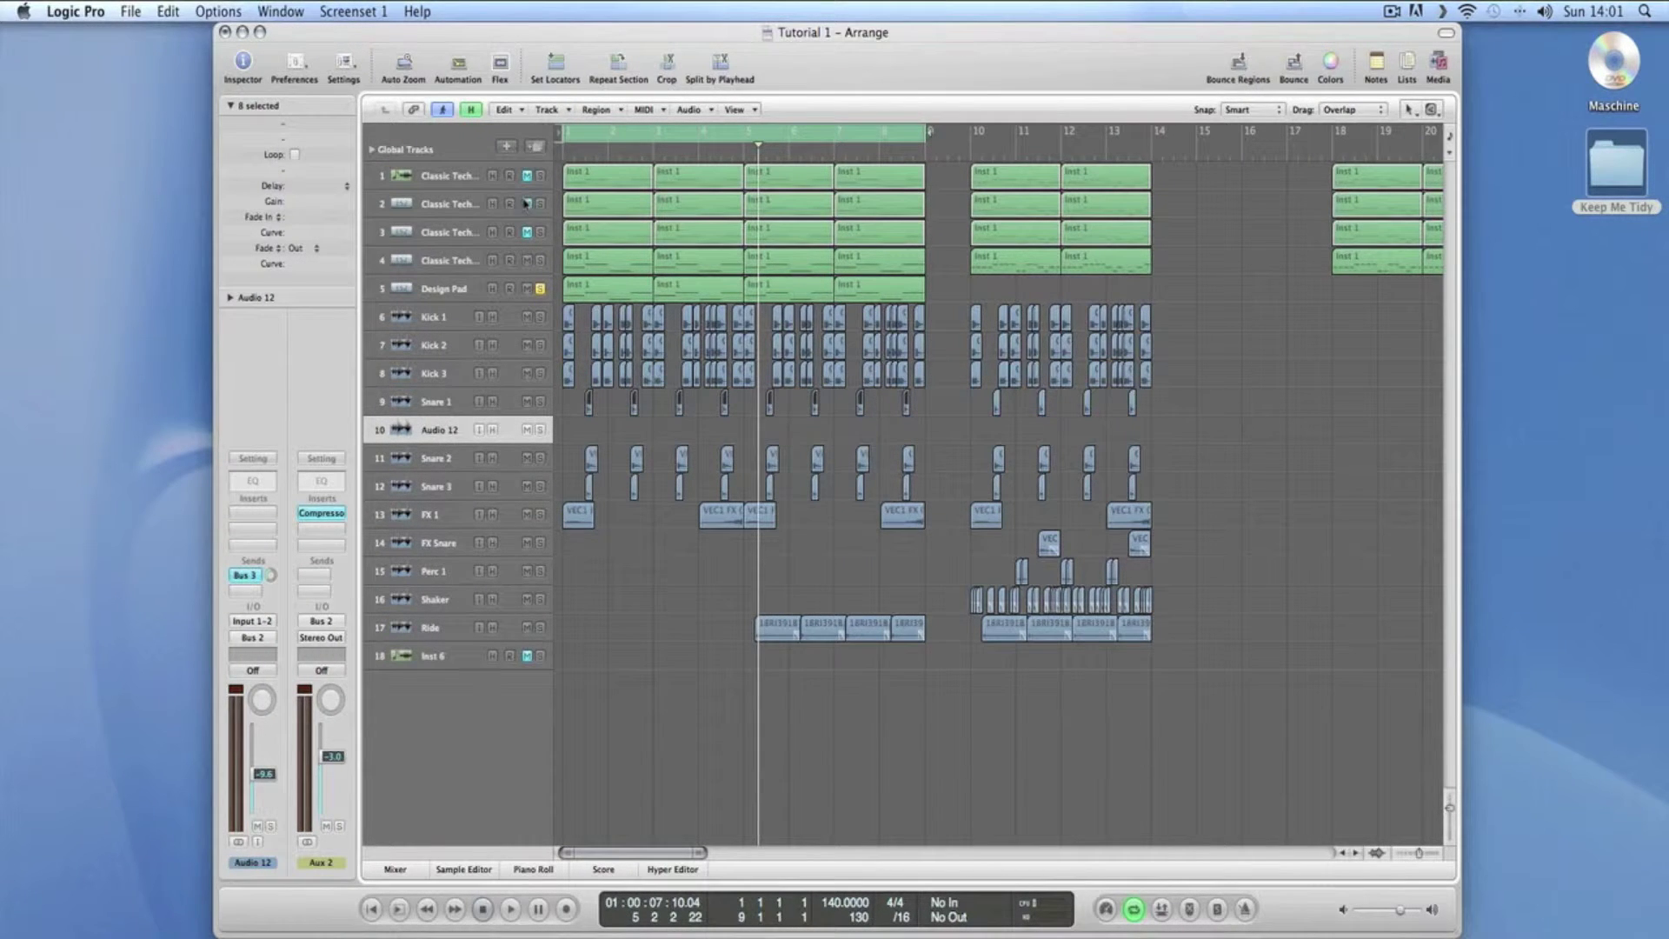
pyautogui.moveTo(460, 432); pyautogui.dragTo(472, 407)
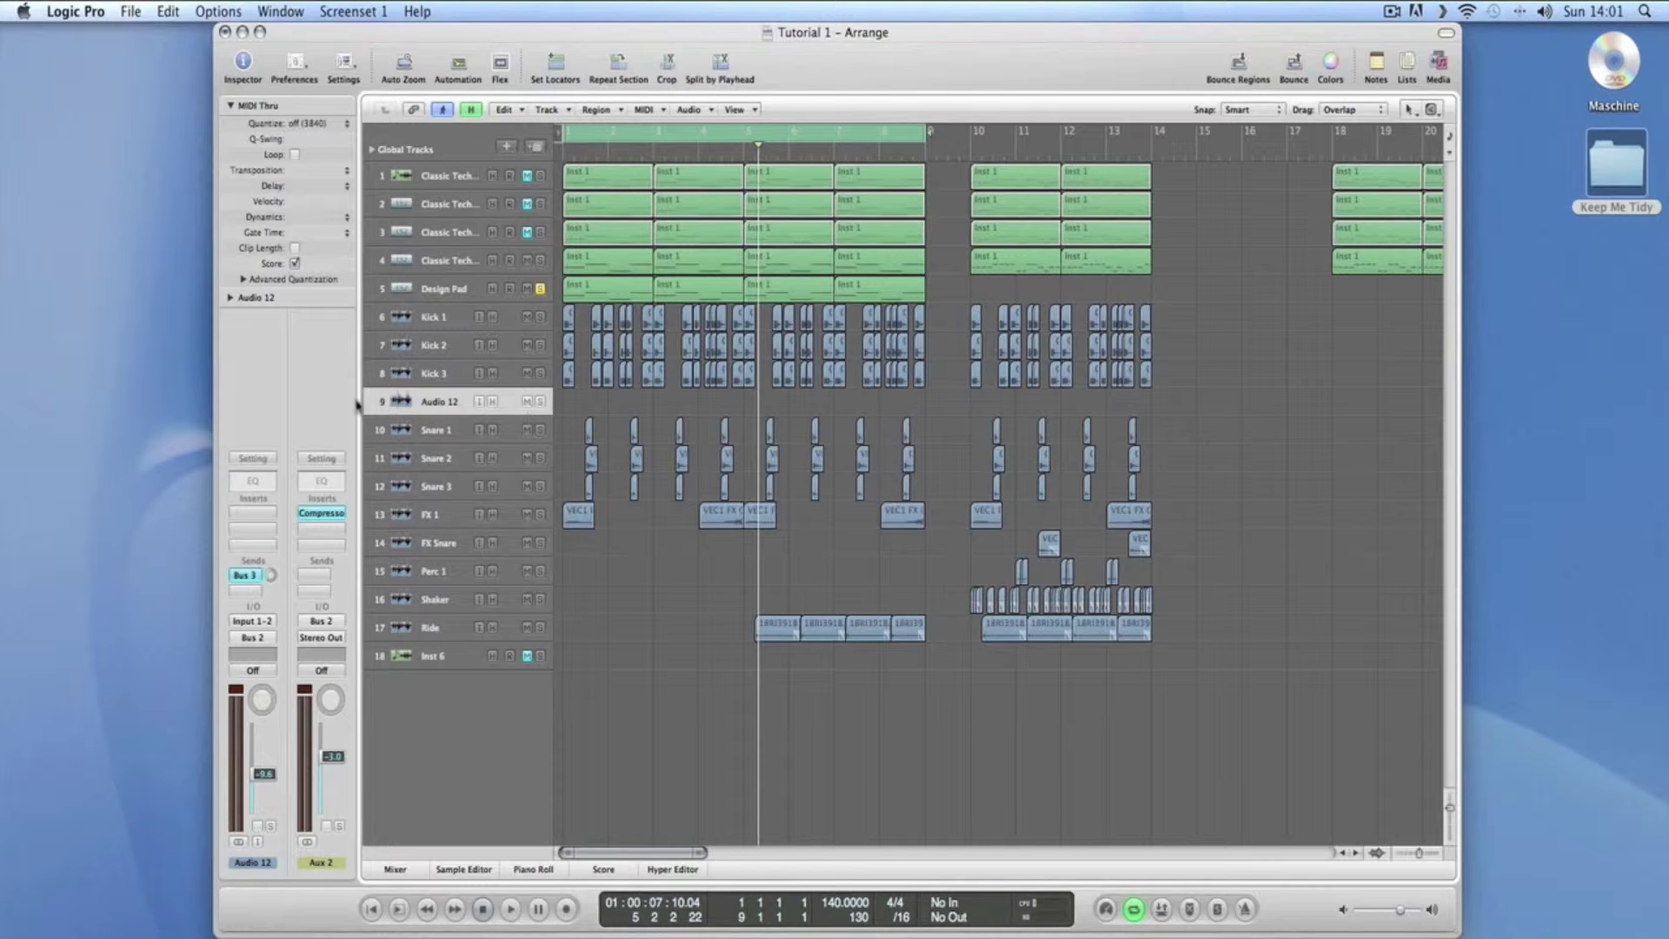
pyautogui.doubleClick(449, 402)
pyautogui.write('S')
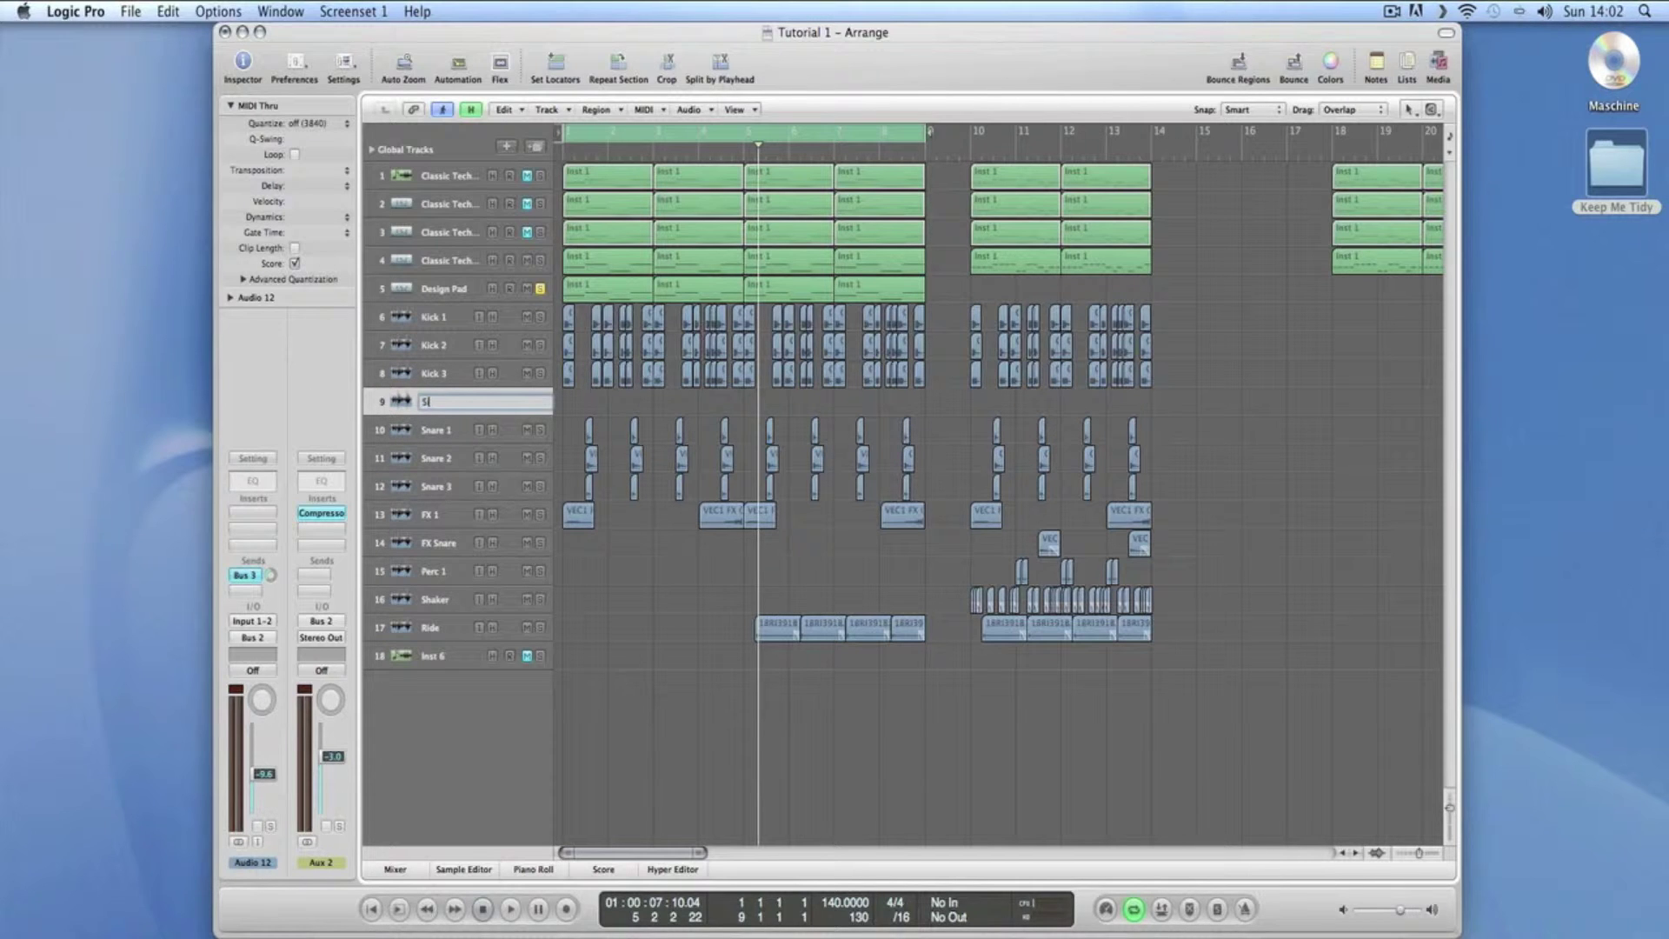
pyautogui.write('idechain')
pyautogui.press('Return')
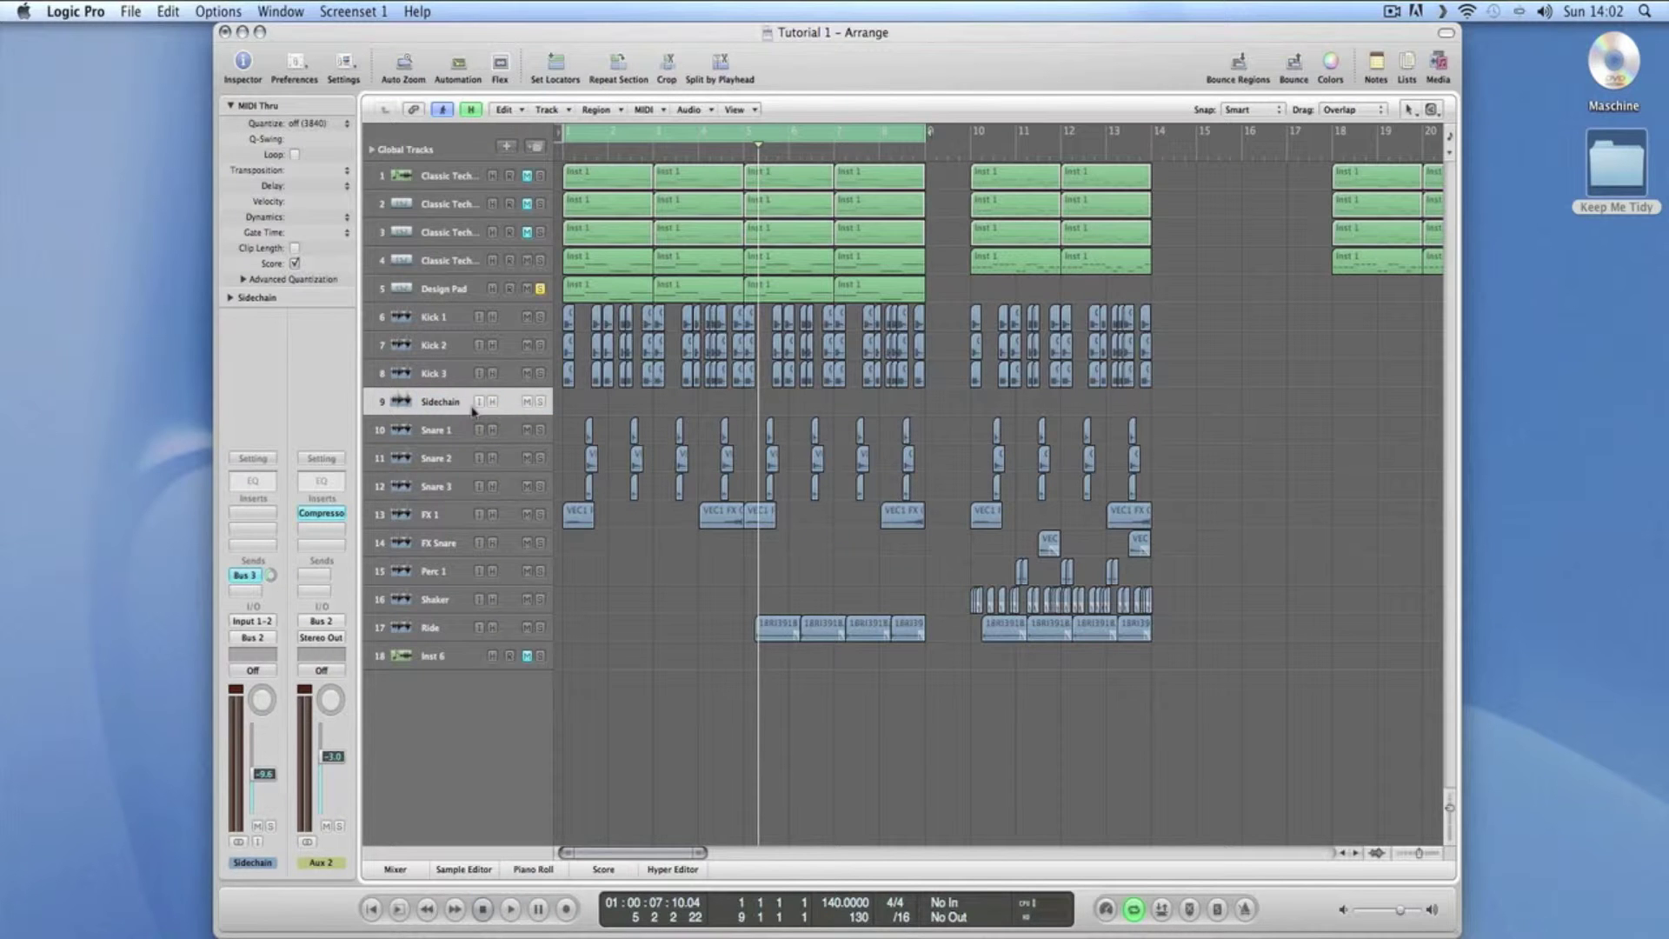
# Copy all Snare 1 regions onto the Sidechain track and set its Bus 3 send to -∞.
pyautogui.moveTo(946, 423); pyautogui.dragTo(593, 406)
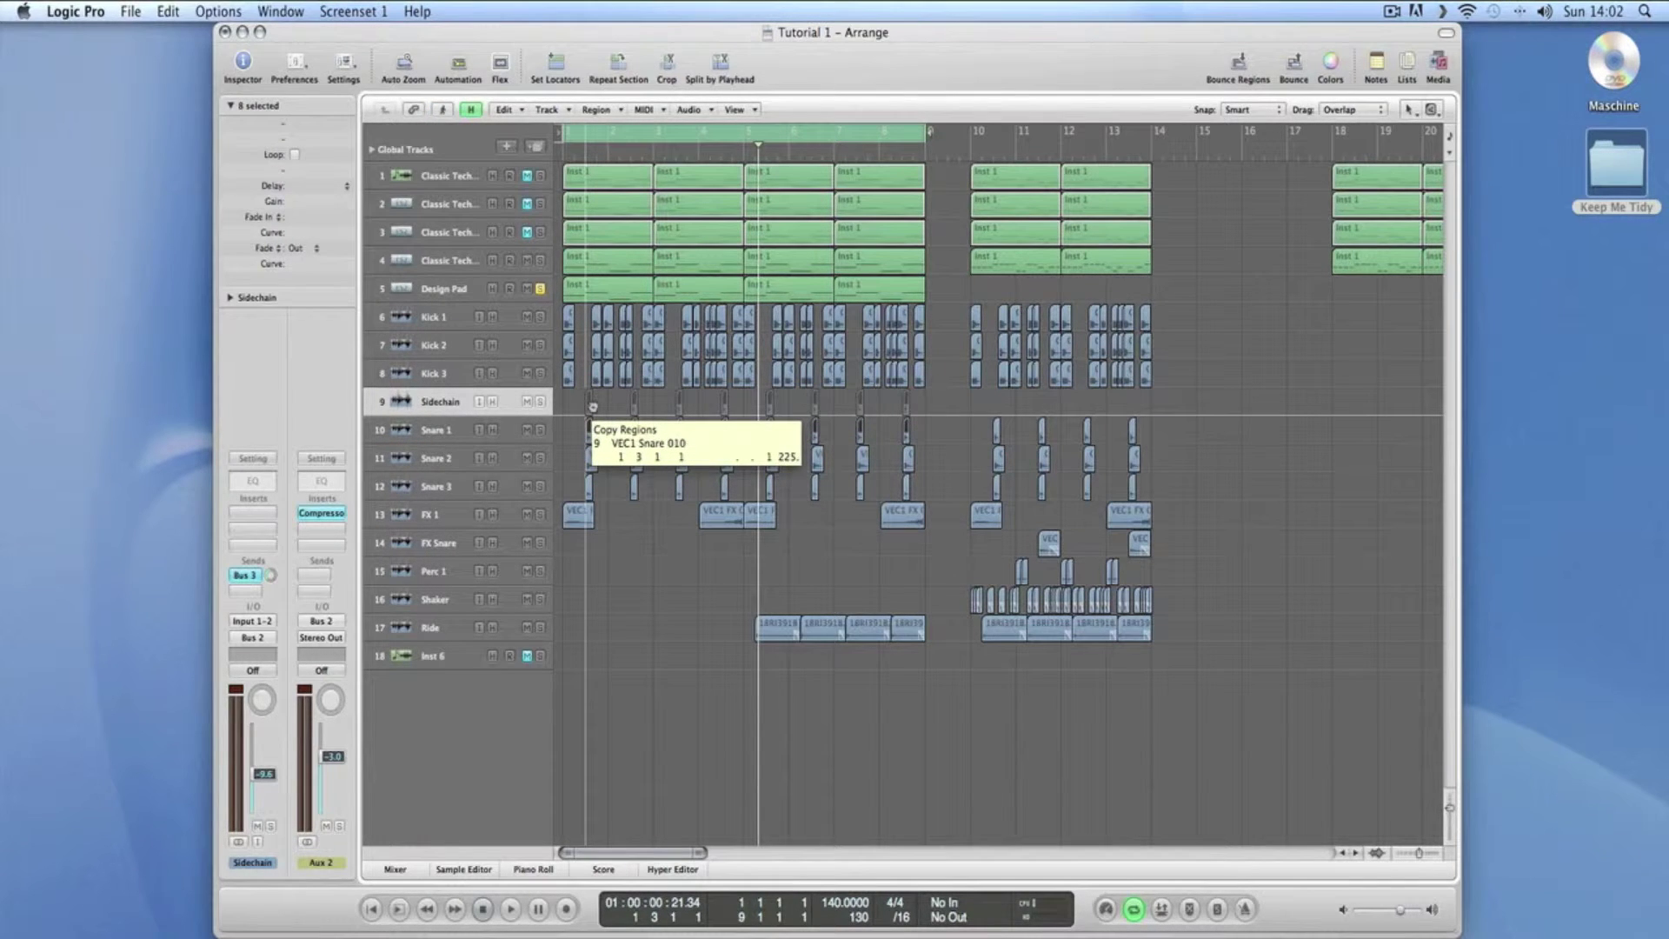
pyautogui.moveTo(592, 406); pyautogui.dragTo(593, 406)
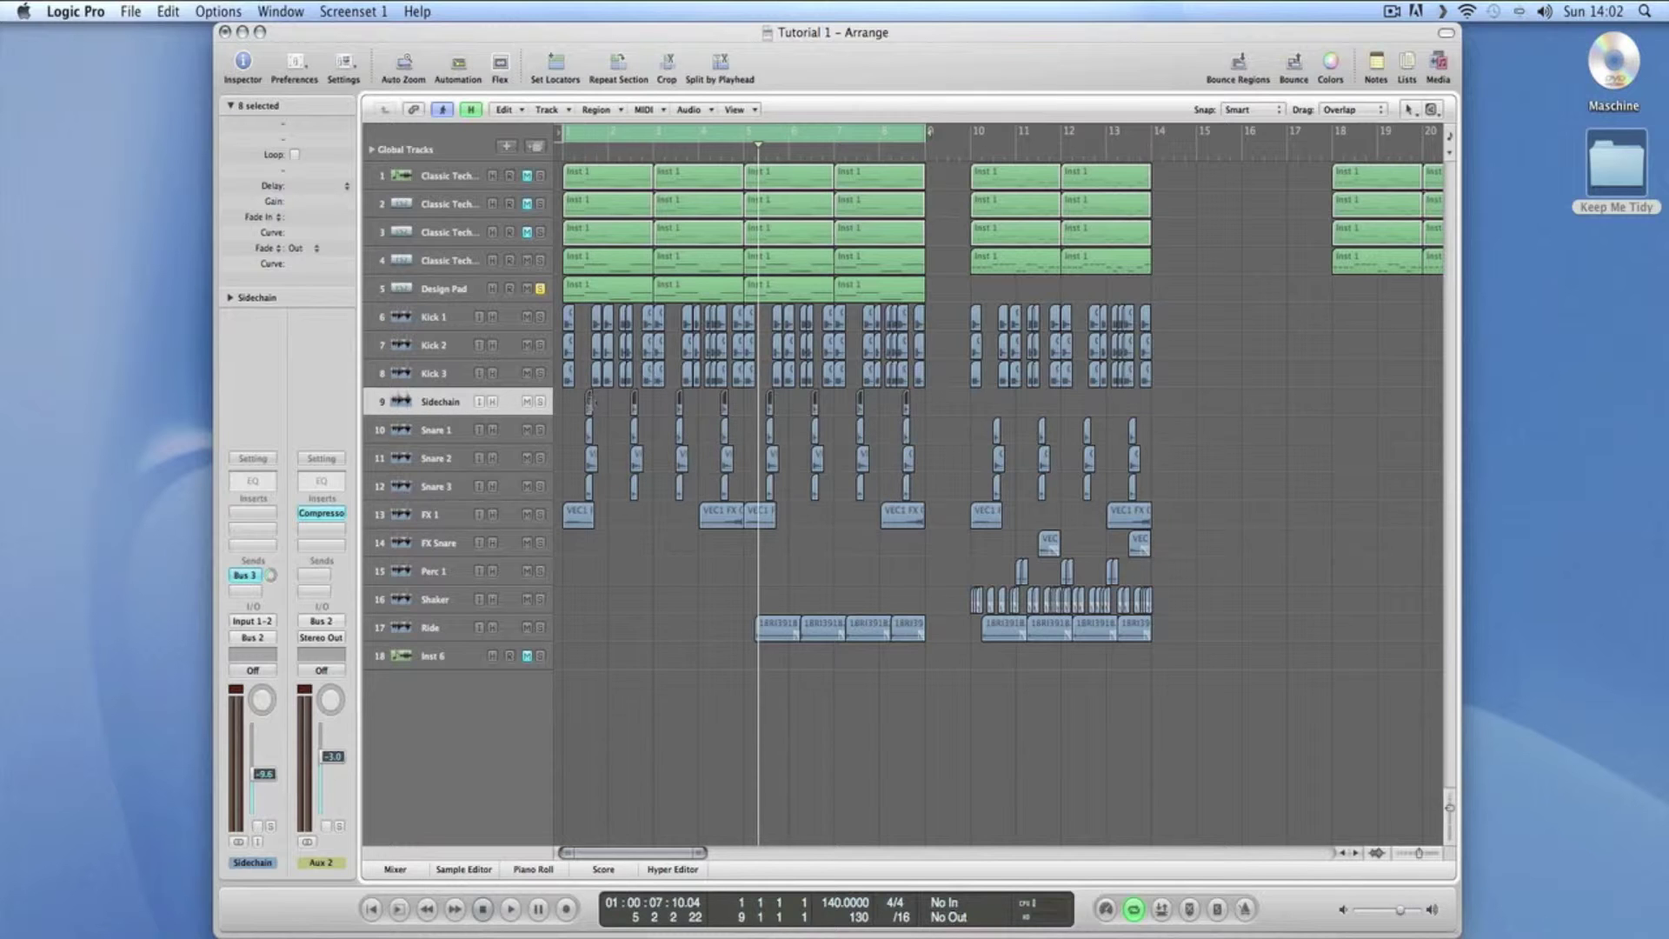
pyautogui.click(939, 401)
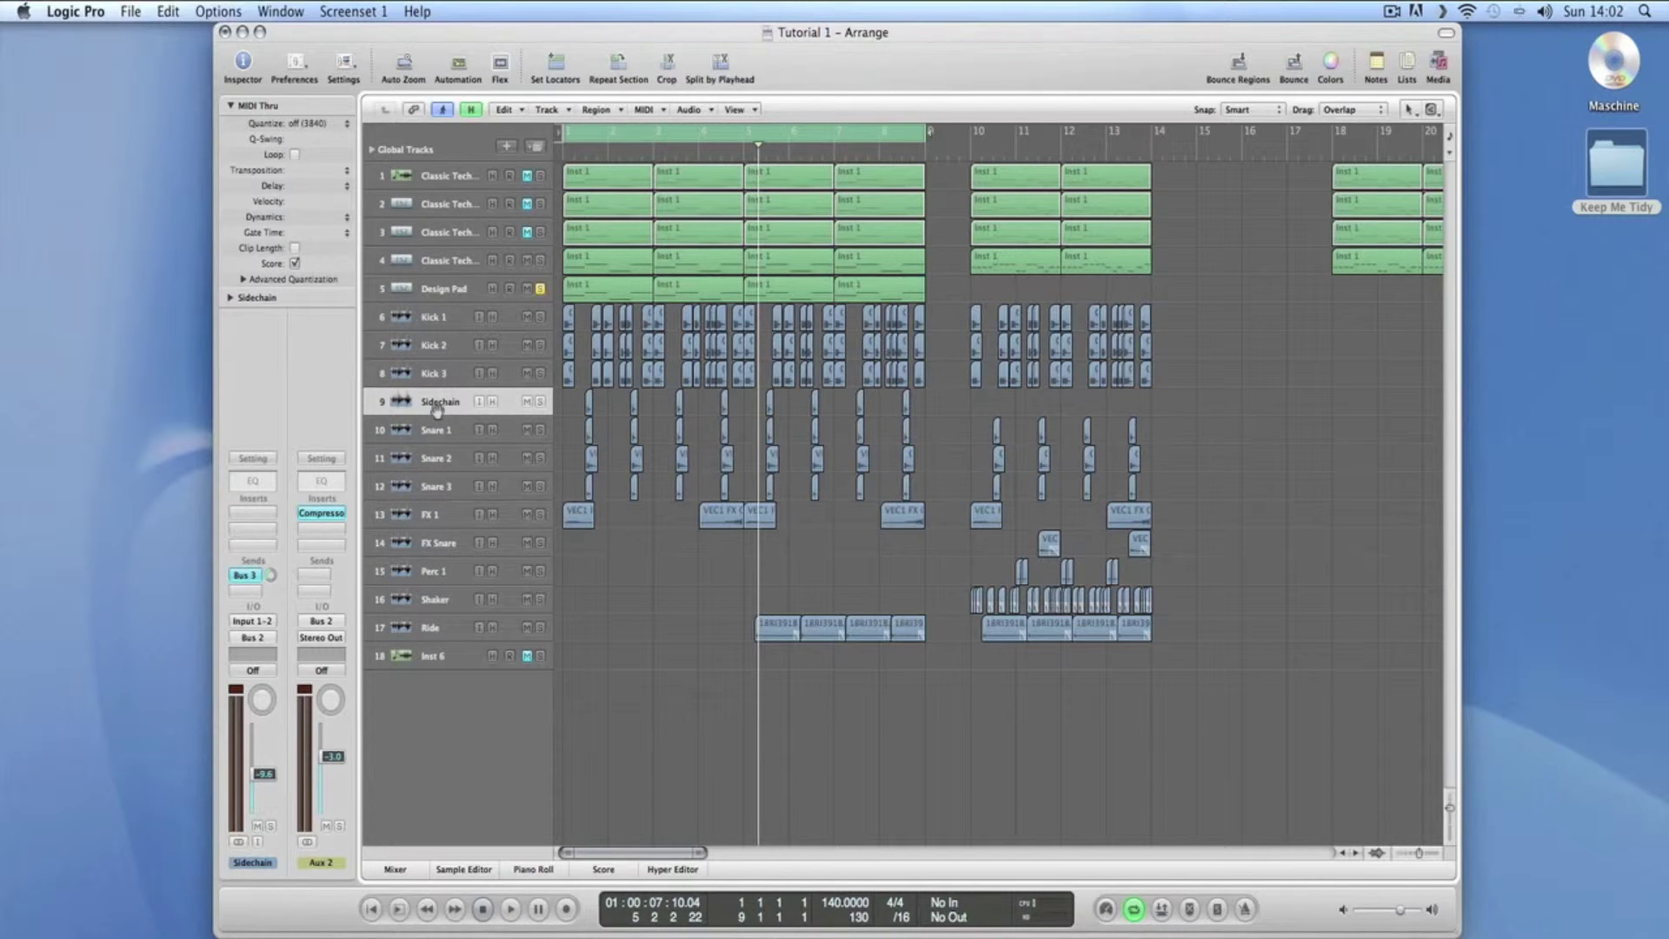
pyautogui.click(271, 576)
pyautogui.moveTo(271, 575); pyautogui.dragTo(272, 626)
# Play from bar 1, solo Sidechain in place of Design Pad, and stop at 4 4 2 50.
pyautogui.press('Return')
pyautogui.press('space')
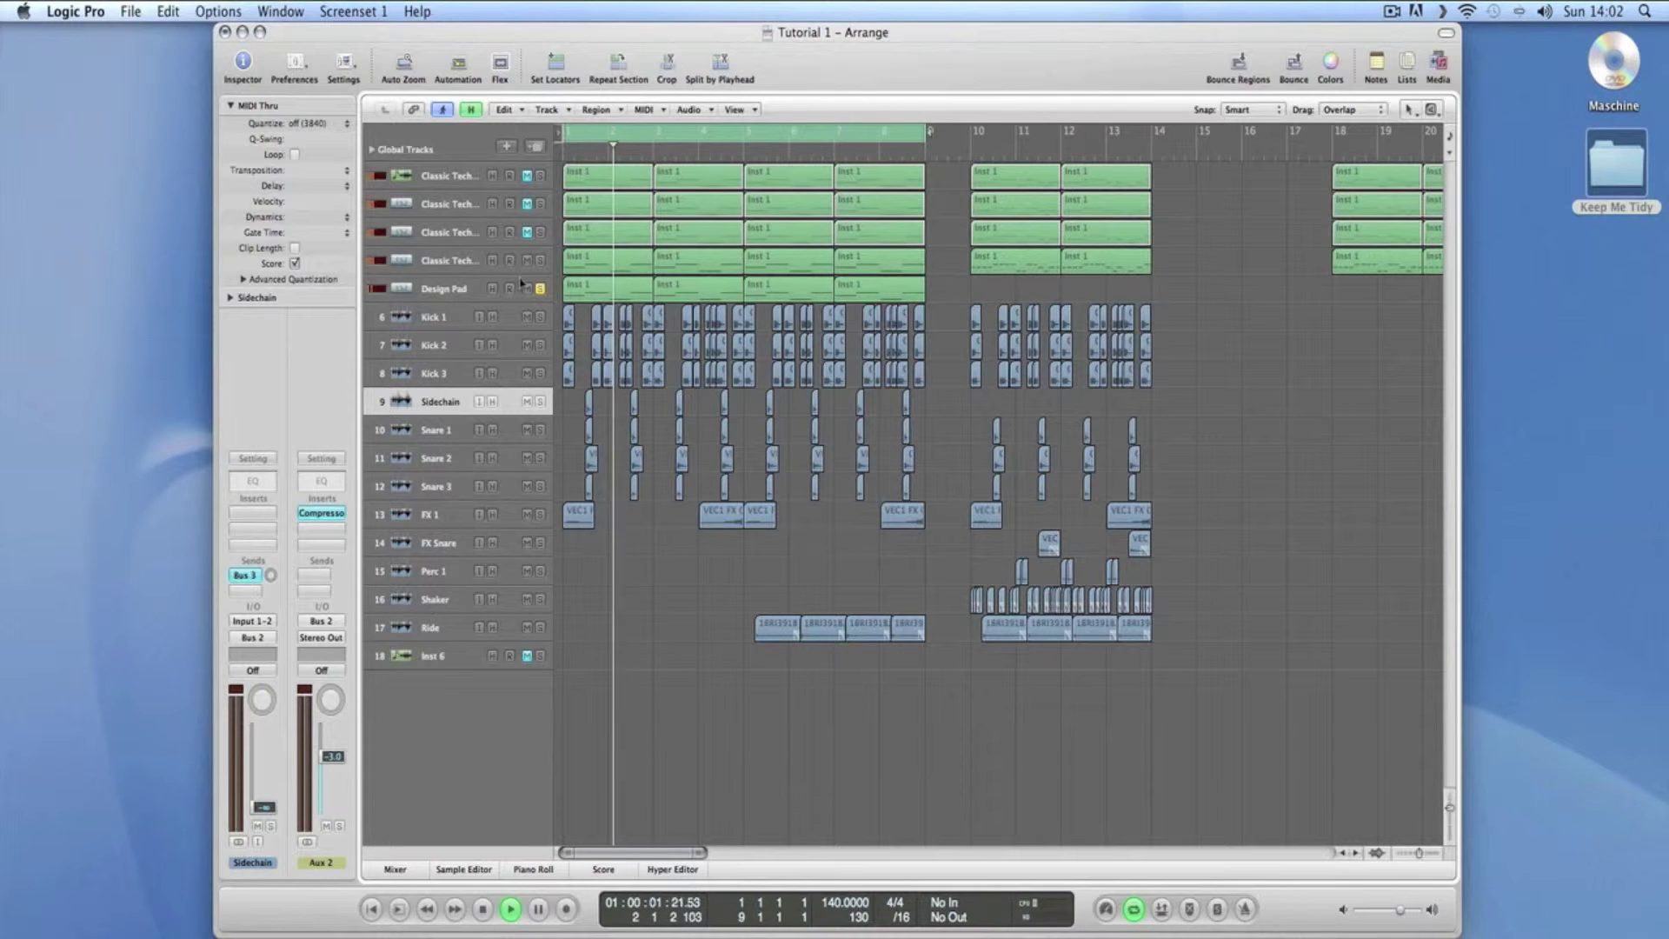
pyautogui.click(540, 400)
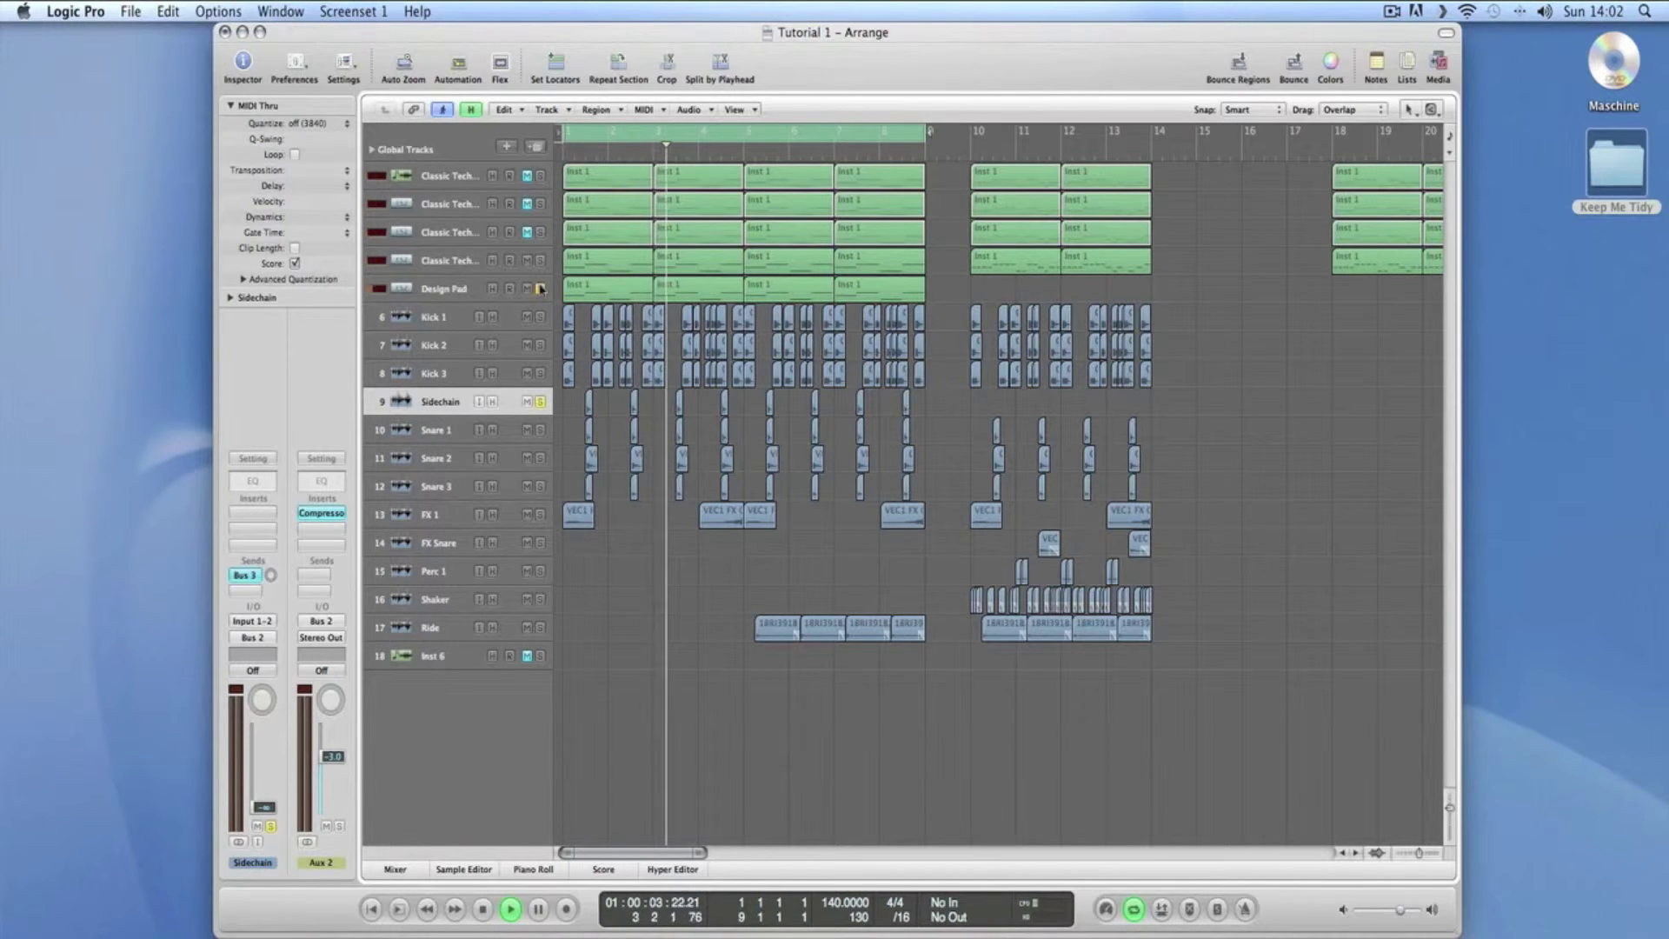
pyautogui.click(540, 289)
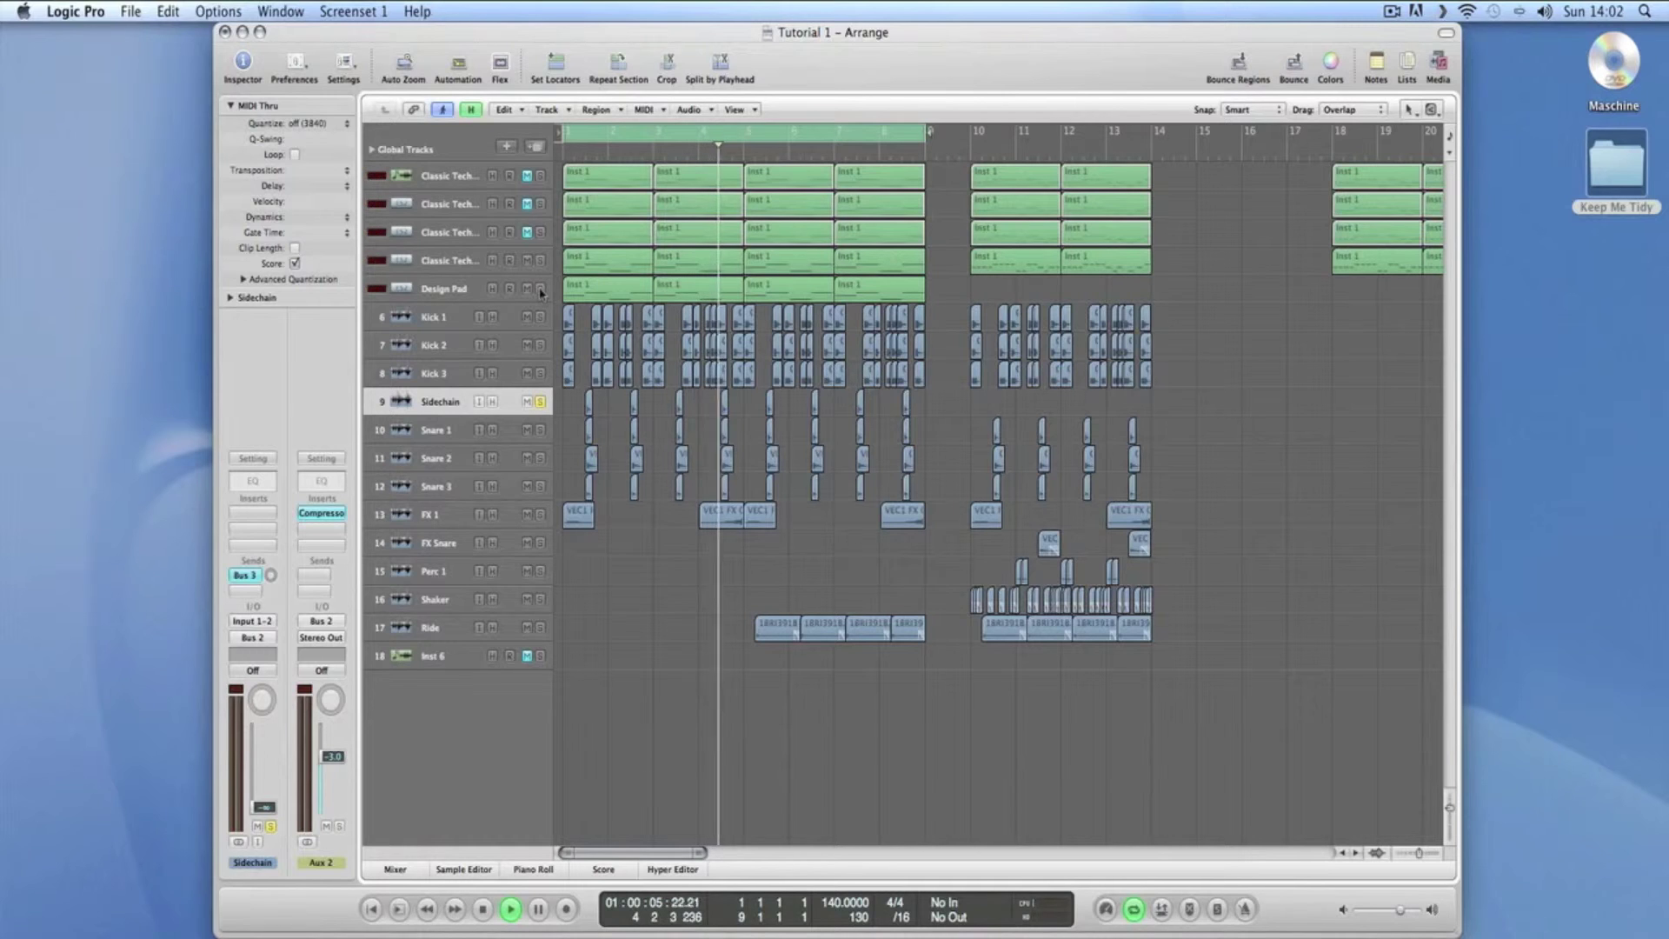
pyautogui.press('space')
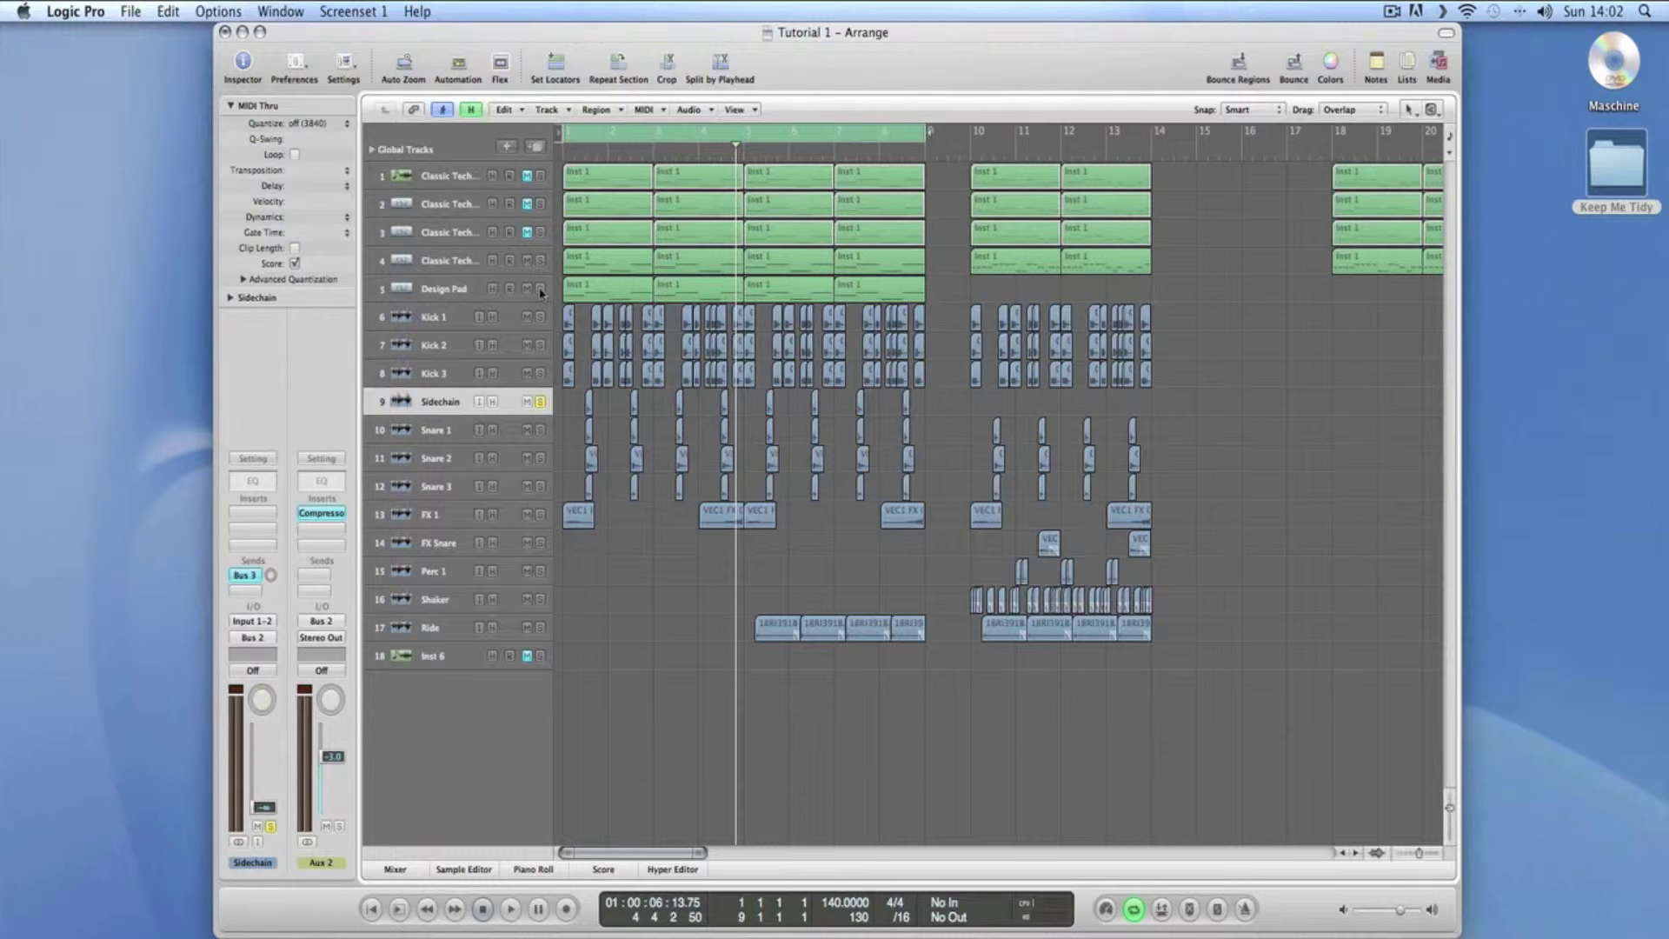
# In the mixer (Cmd+2), create a stereo auxiliary channel strip, Aux 5, outputting to Stereo Out.
pyautogui.press('super+2')
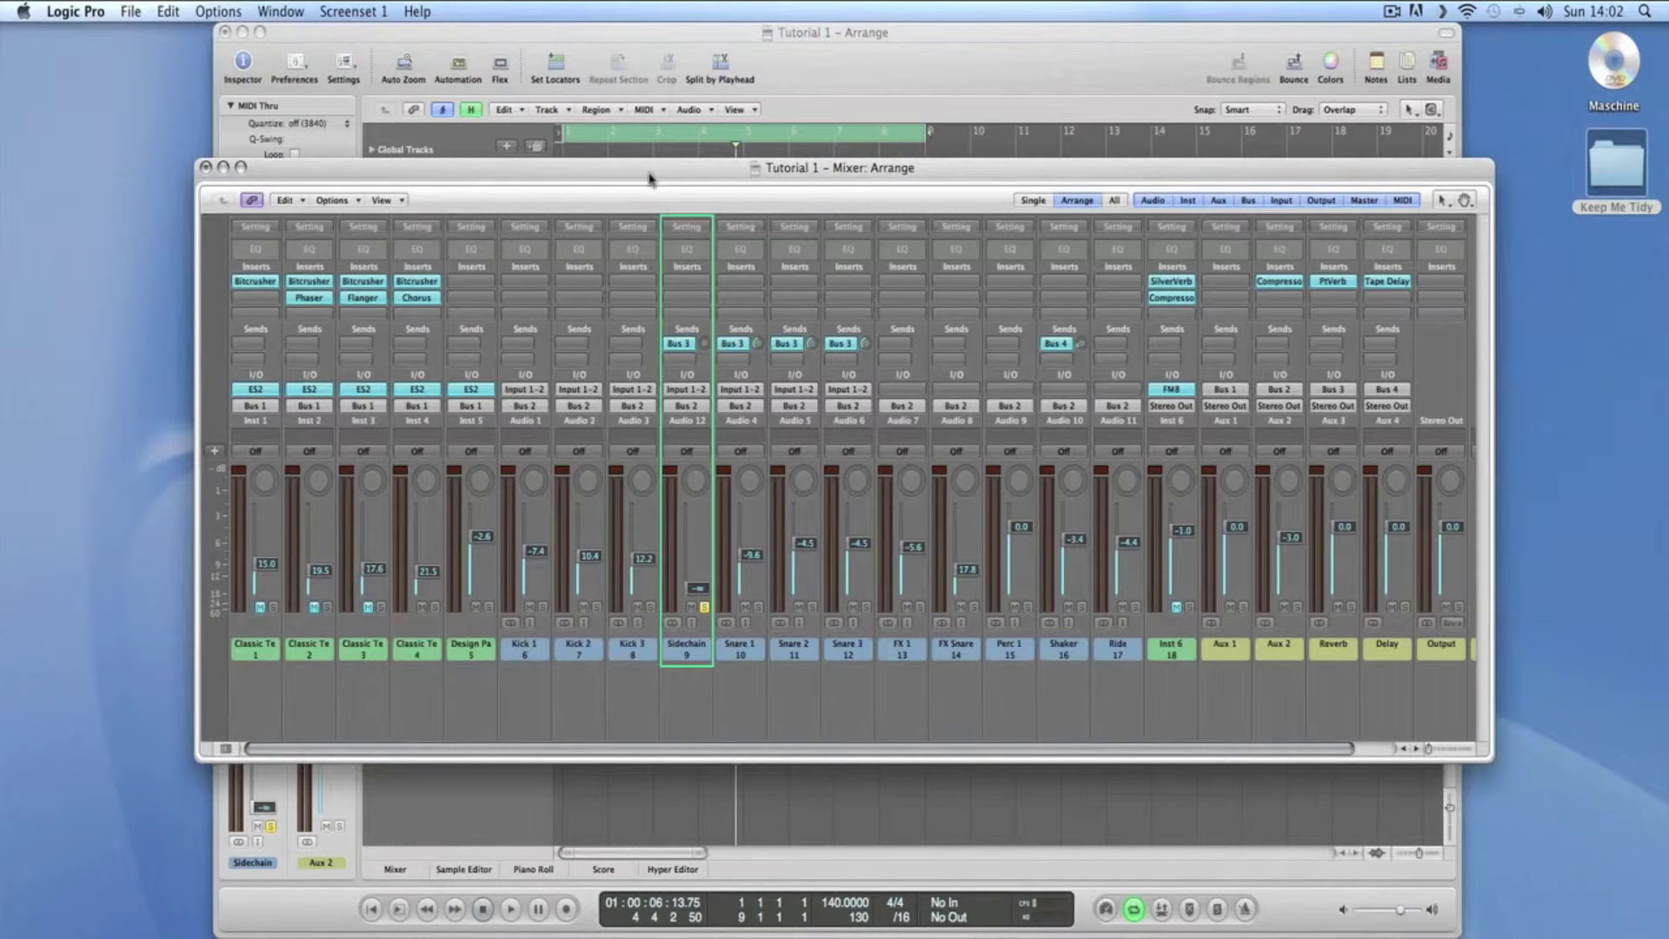
pyautogui.click(1452, 374)
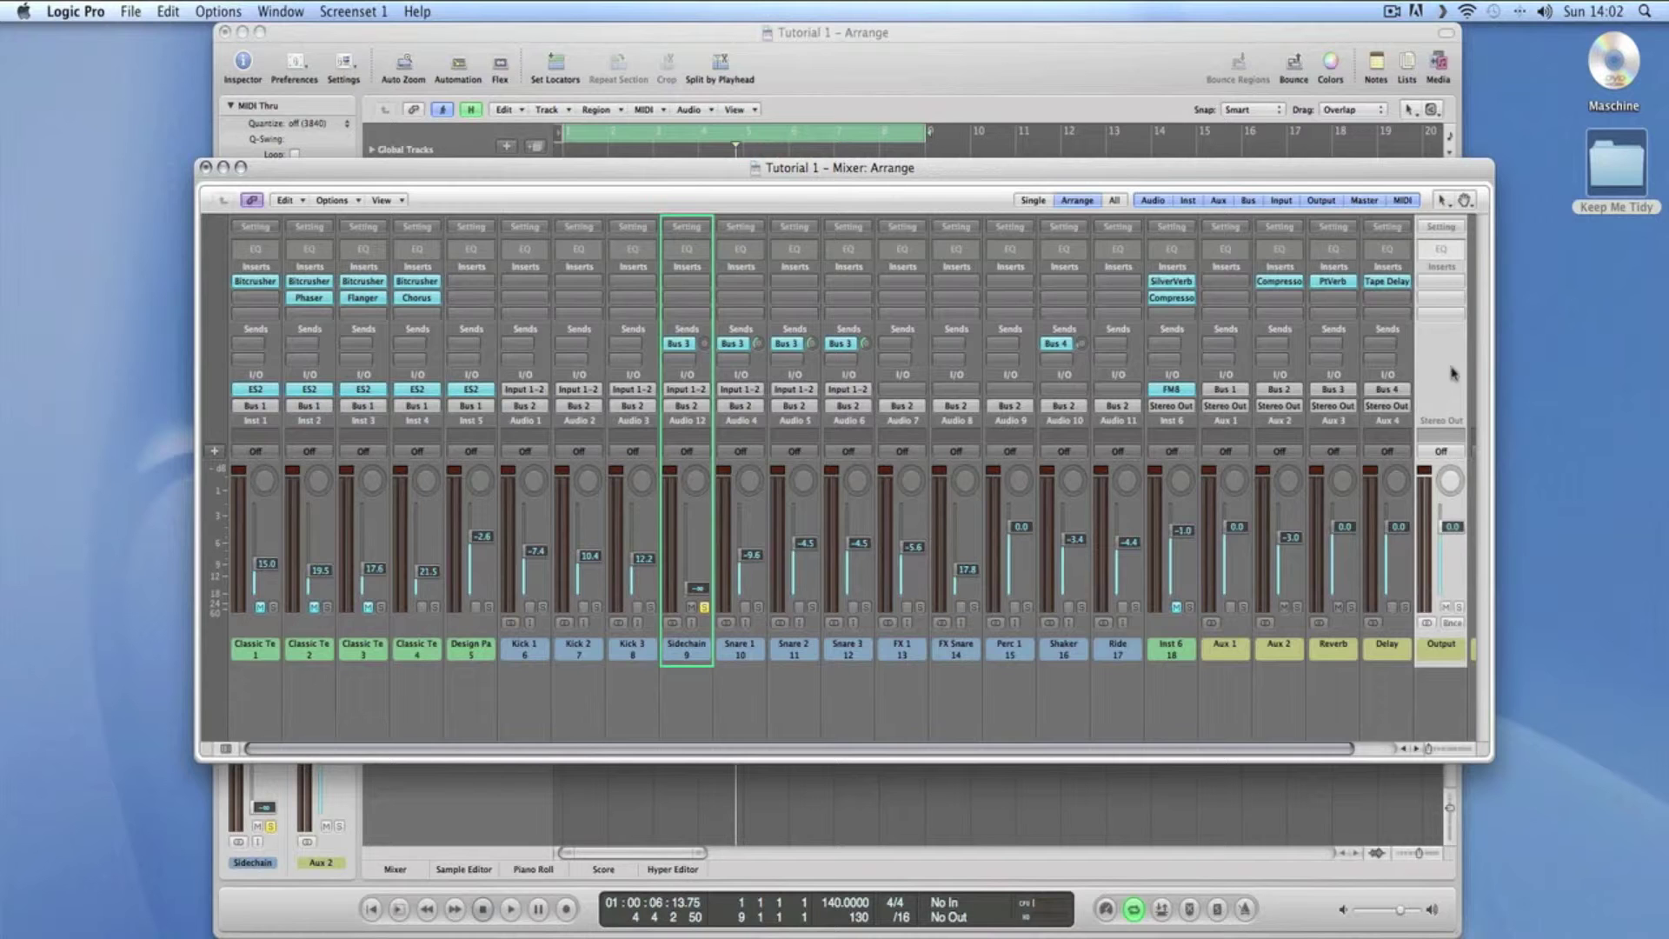
pyautogui.click(1235, 336)
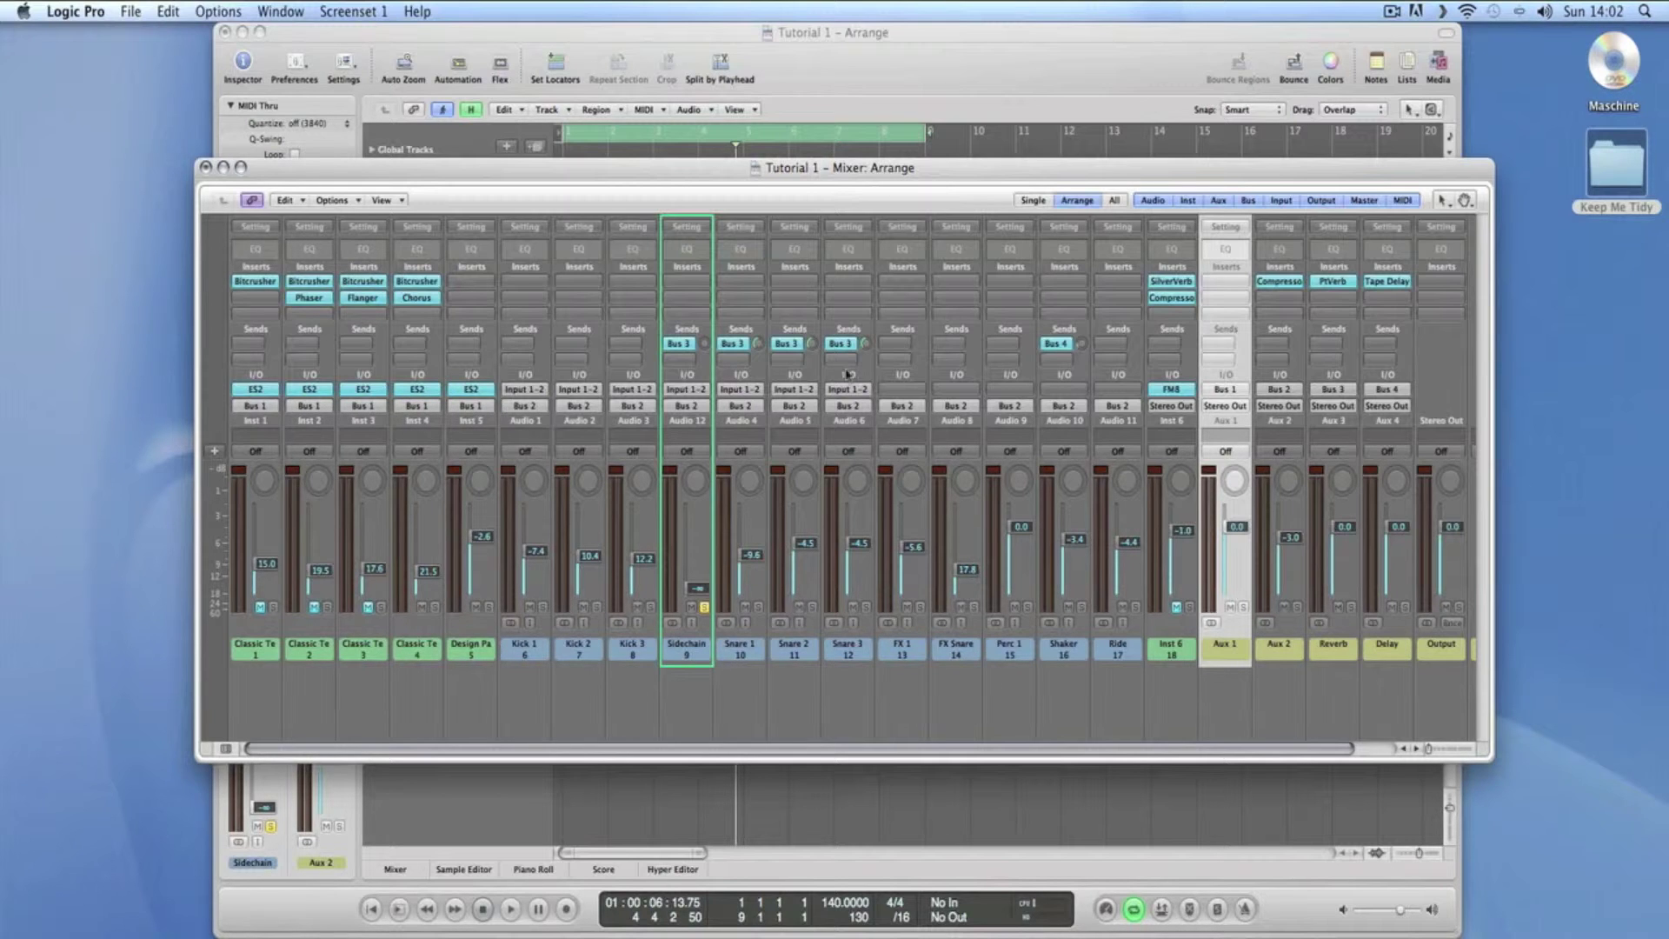
pyautogui.click(214, 451)
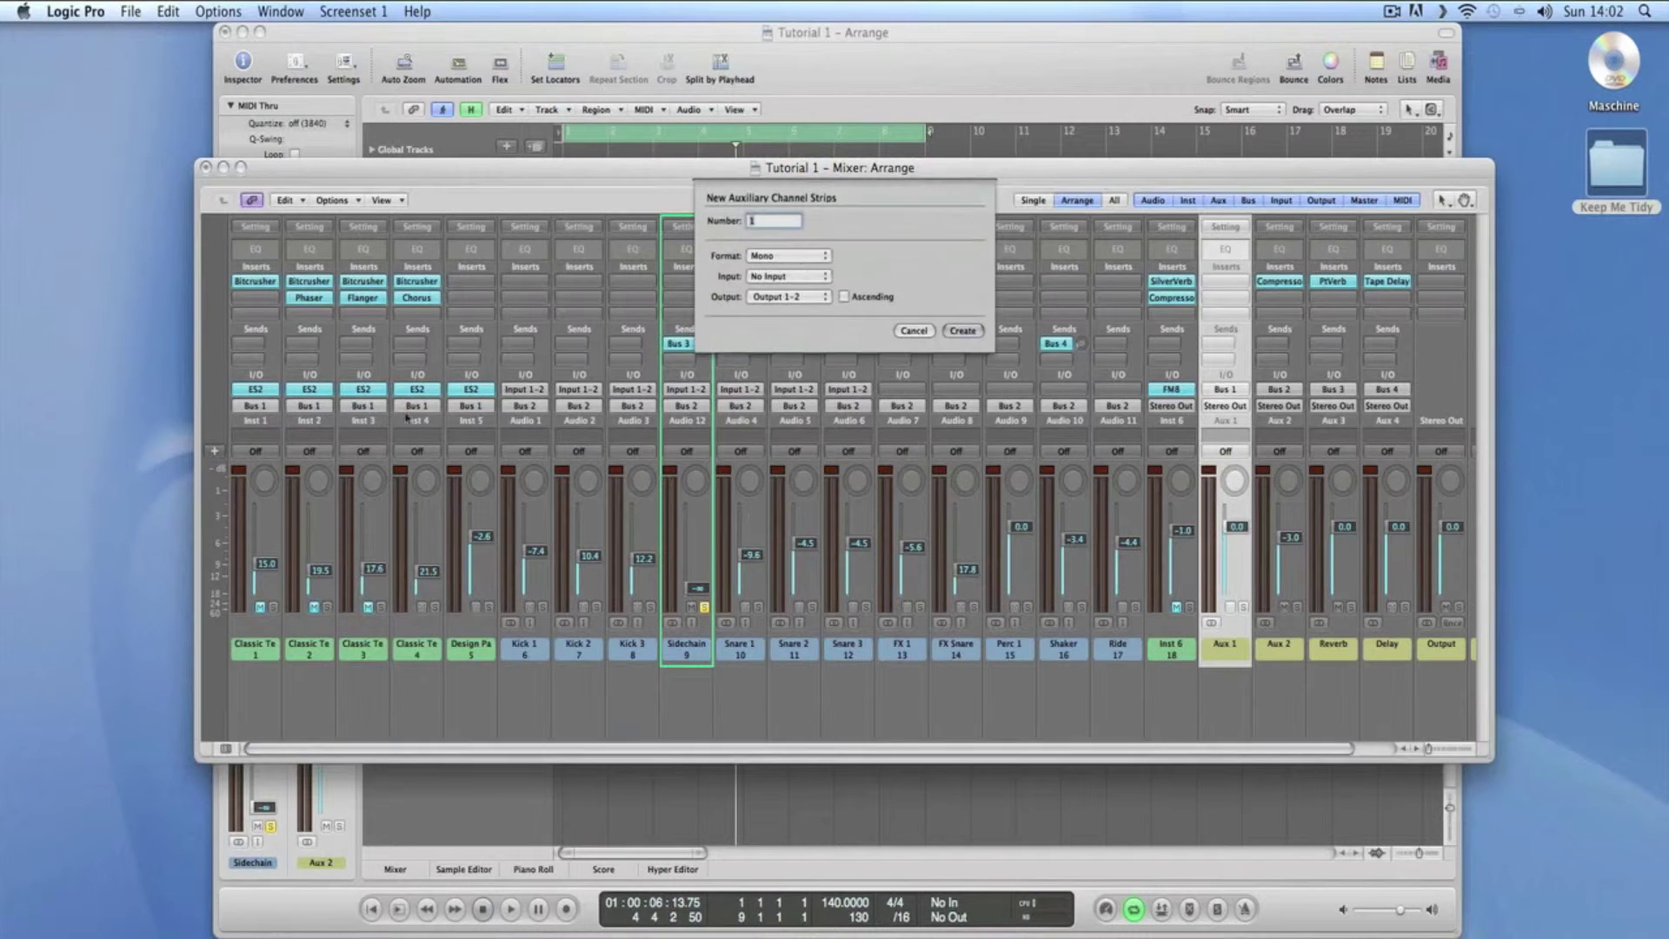
pyautogui.click(791, 258)
pyautogui.click(798, 278)
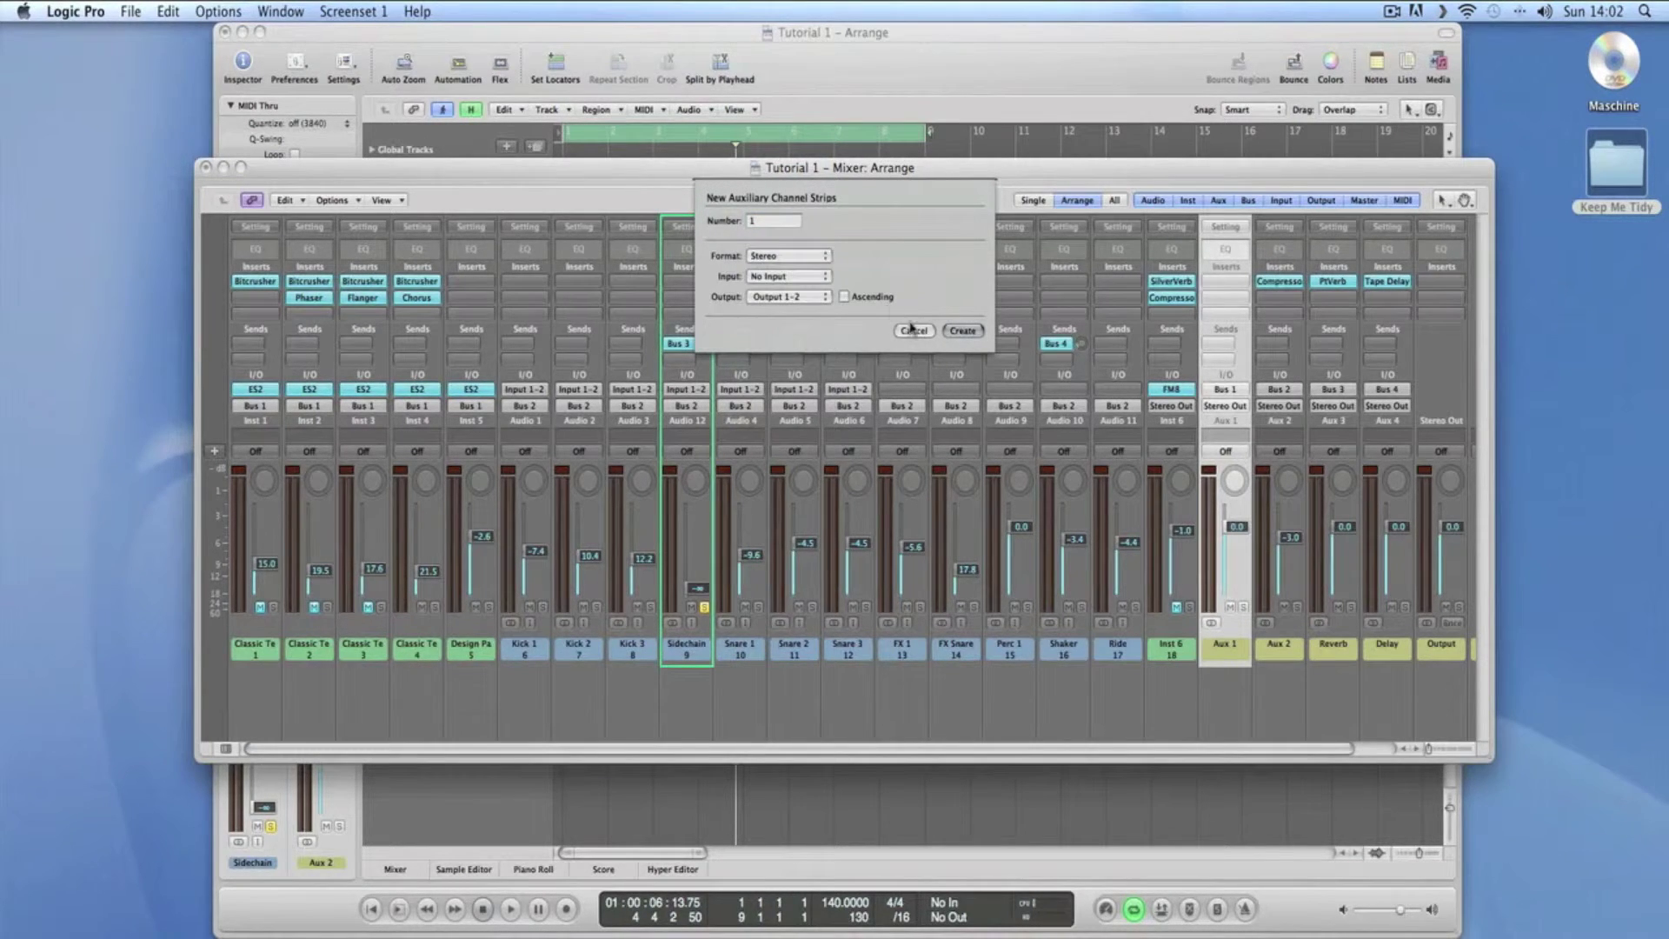
pyautogui.click(962, 331)
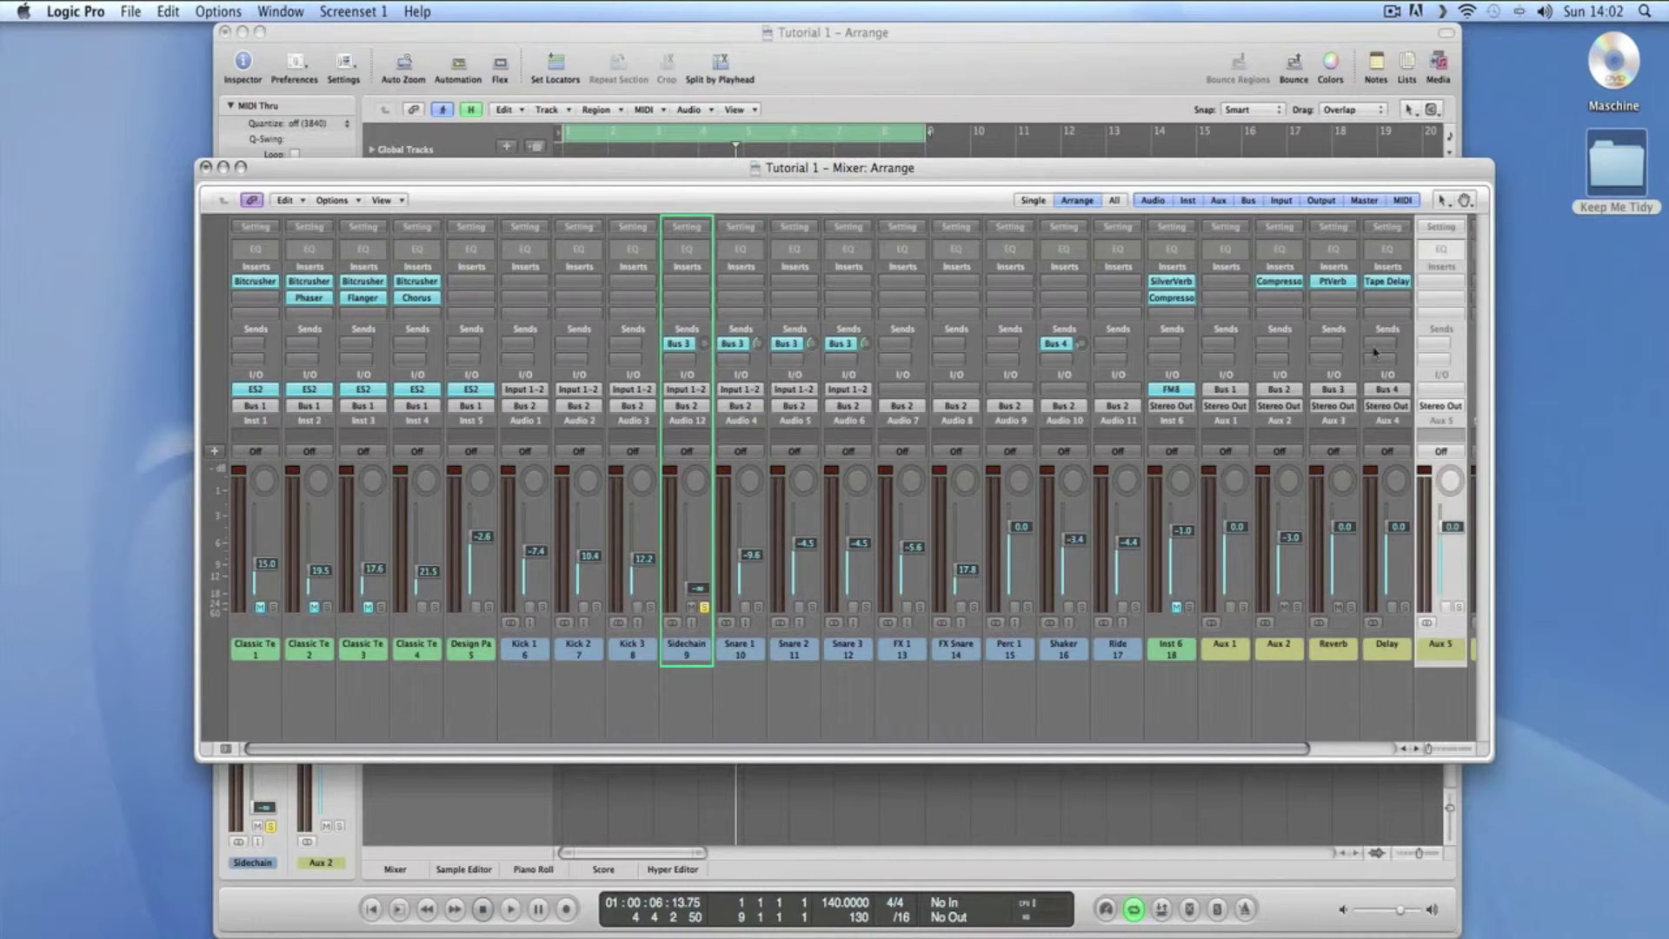
# Set the Aux 5 channel's input to Bus 5.
pyautogui.click(1416, 389)
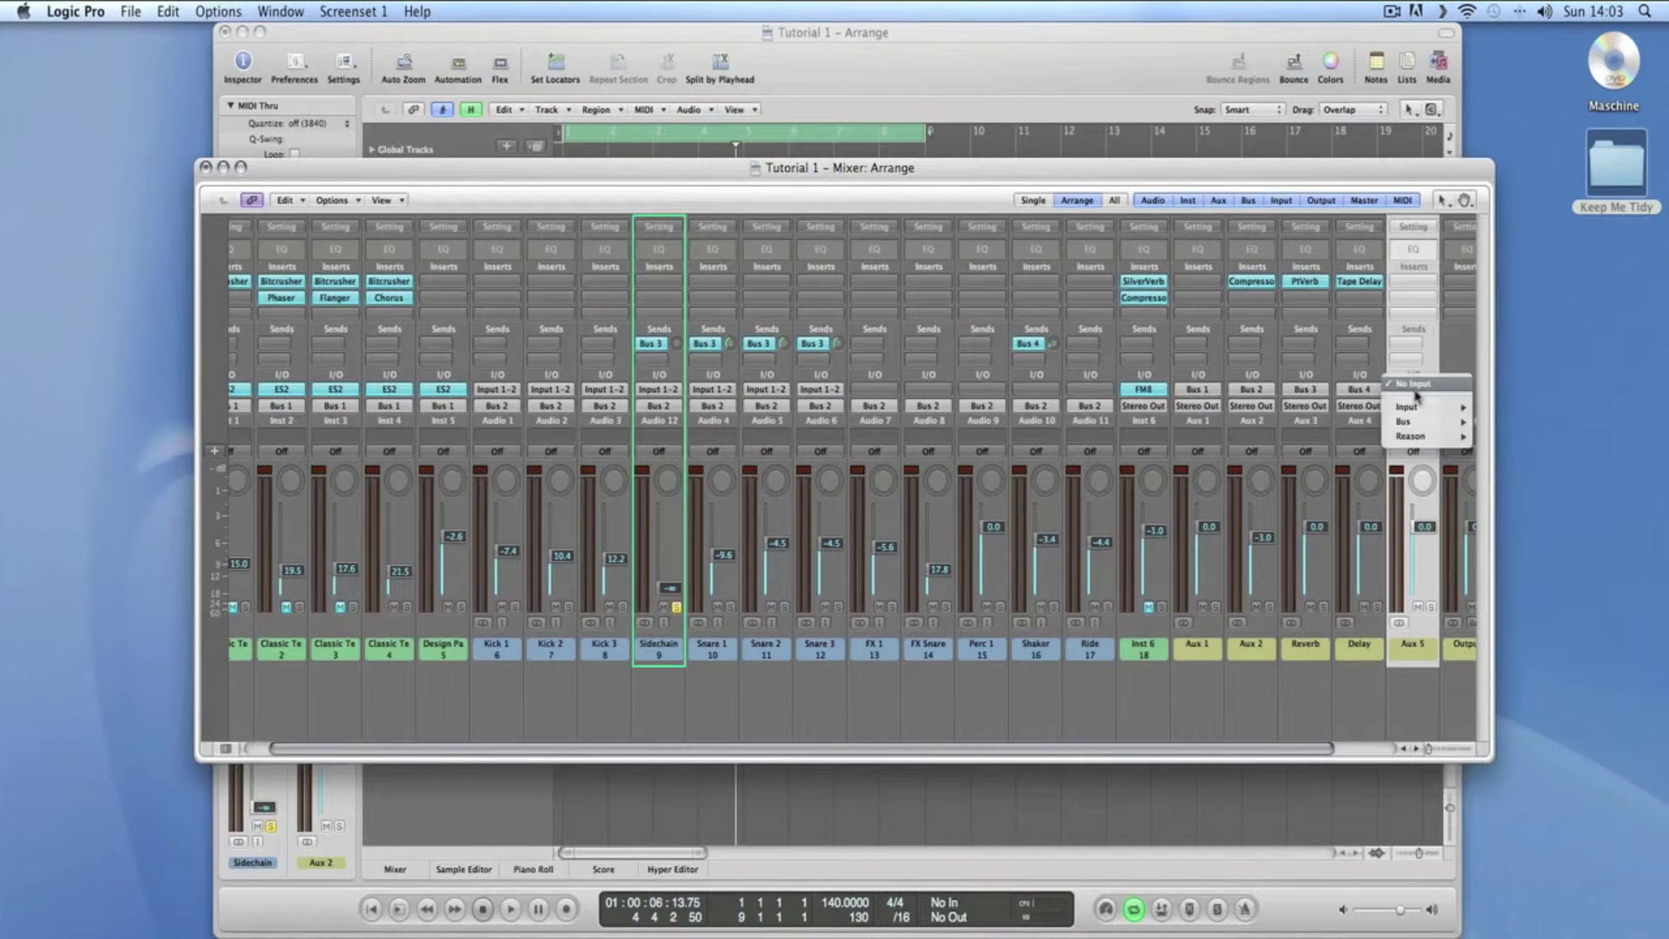
pyautogui.moveTo(1422, 411)
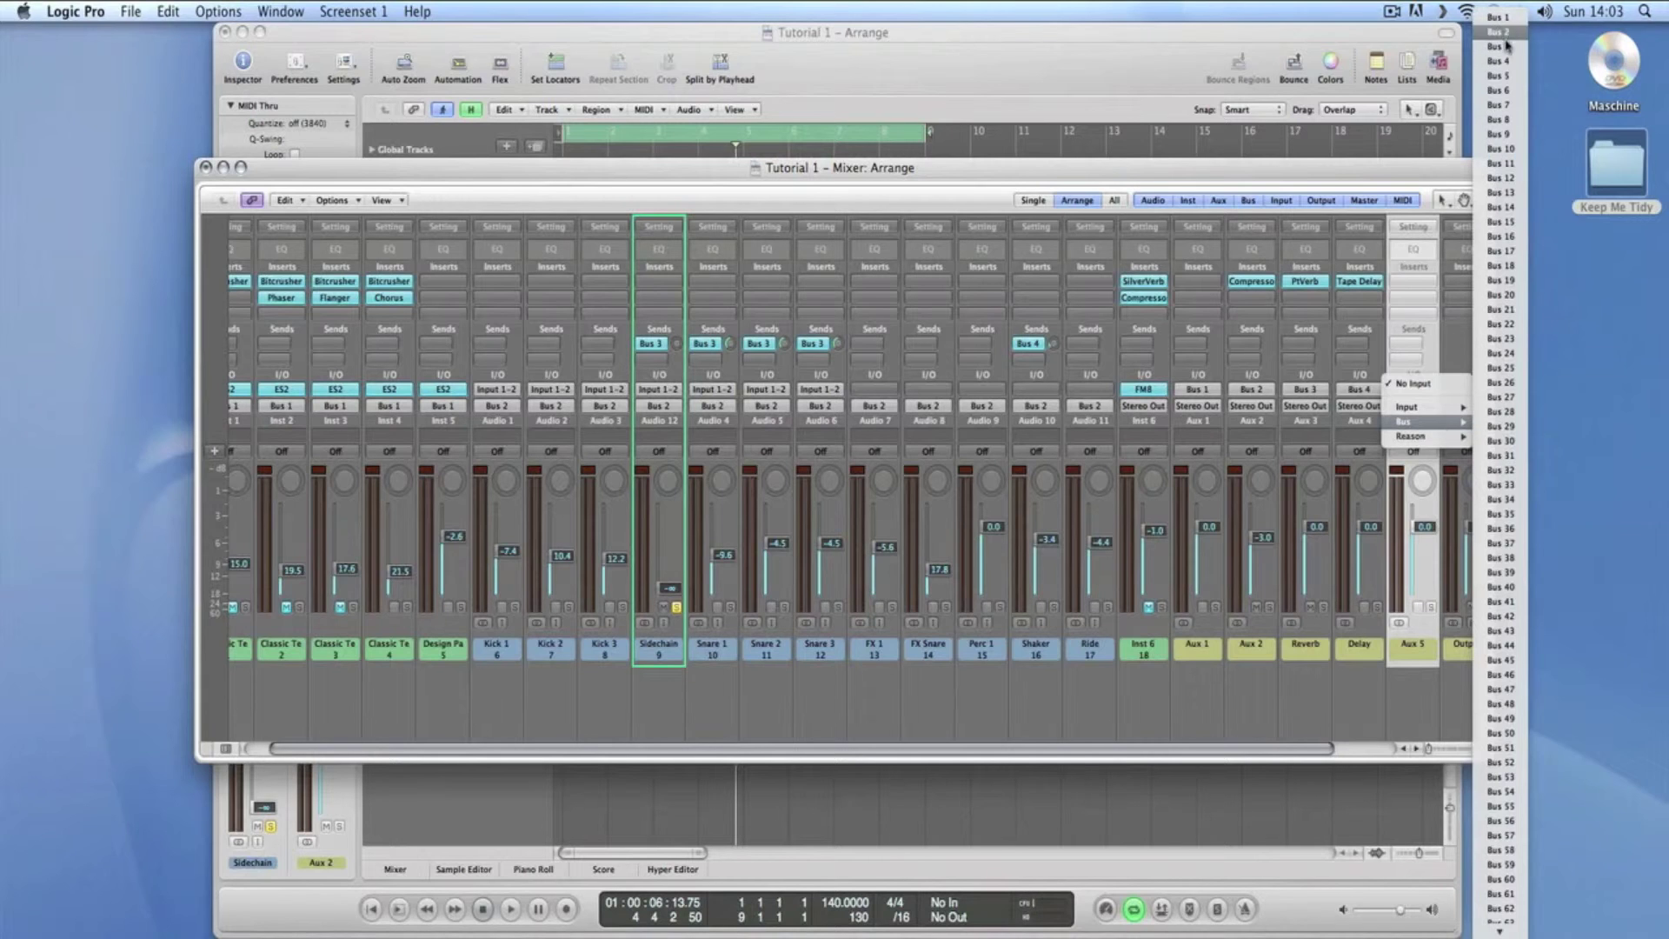
pyautogui.click(1508, 78)
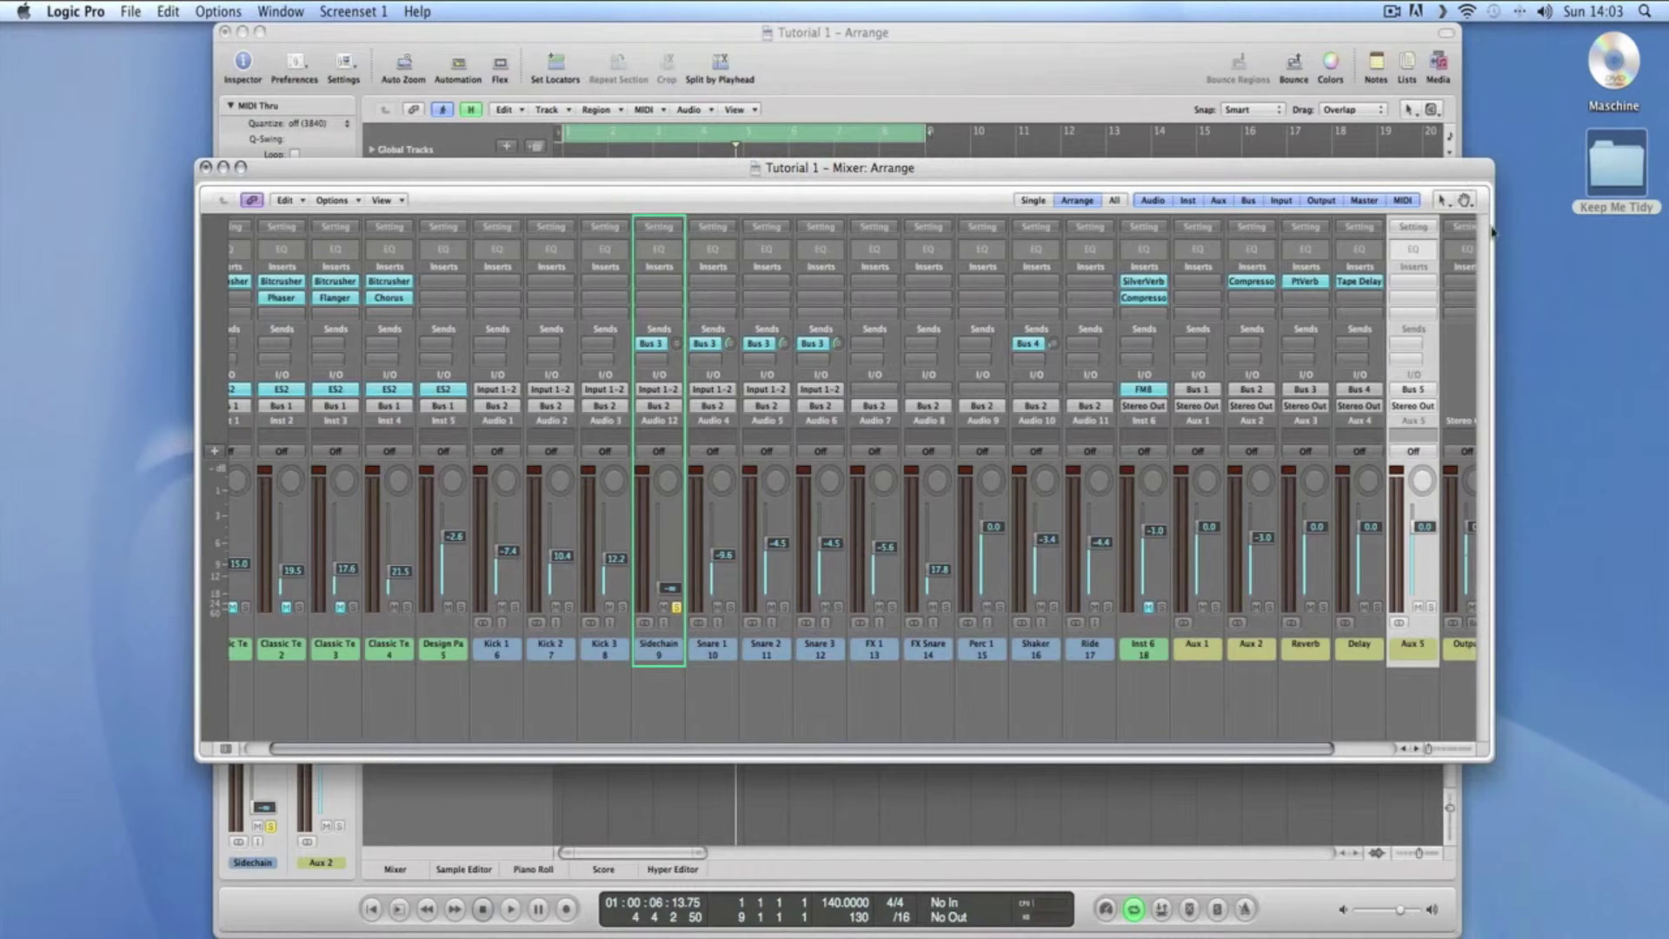
# Rename the Aux 5 channel strip to 'Sidechain'.
pyautogui.doubleClick(1421, 648)
pyautogui.write('Sidechain')
pyautogui.press('Return')
pyautogui.hscroll(3, 1462, 524)
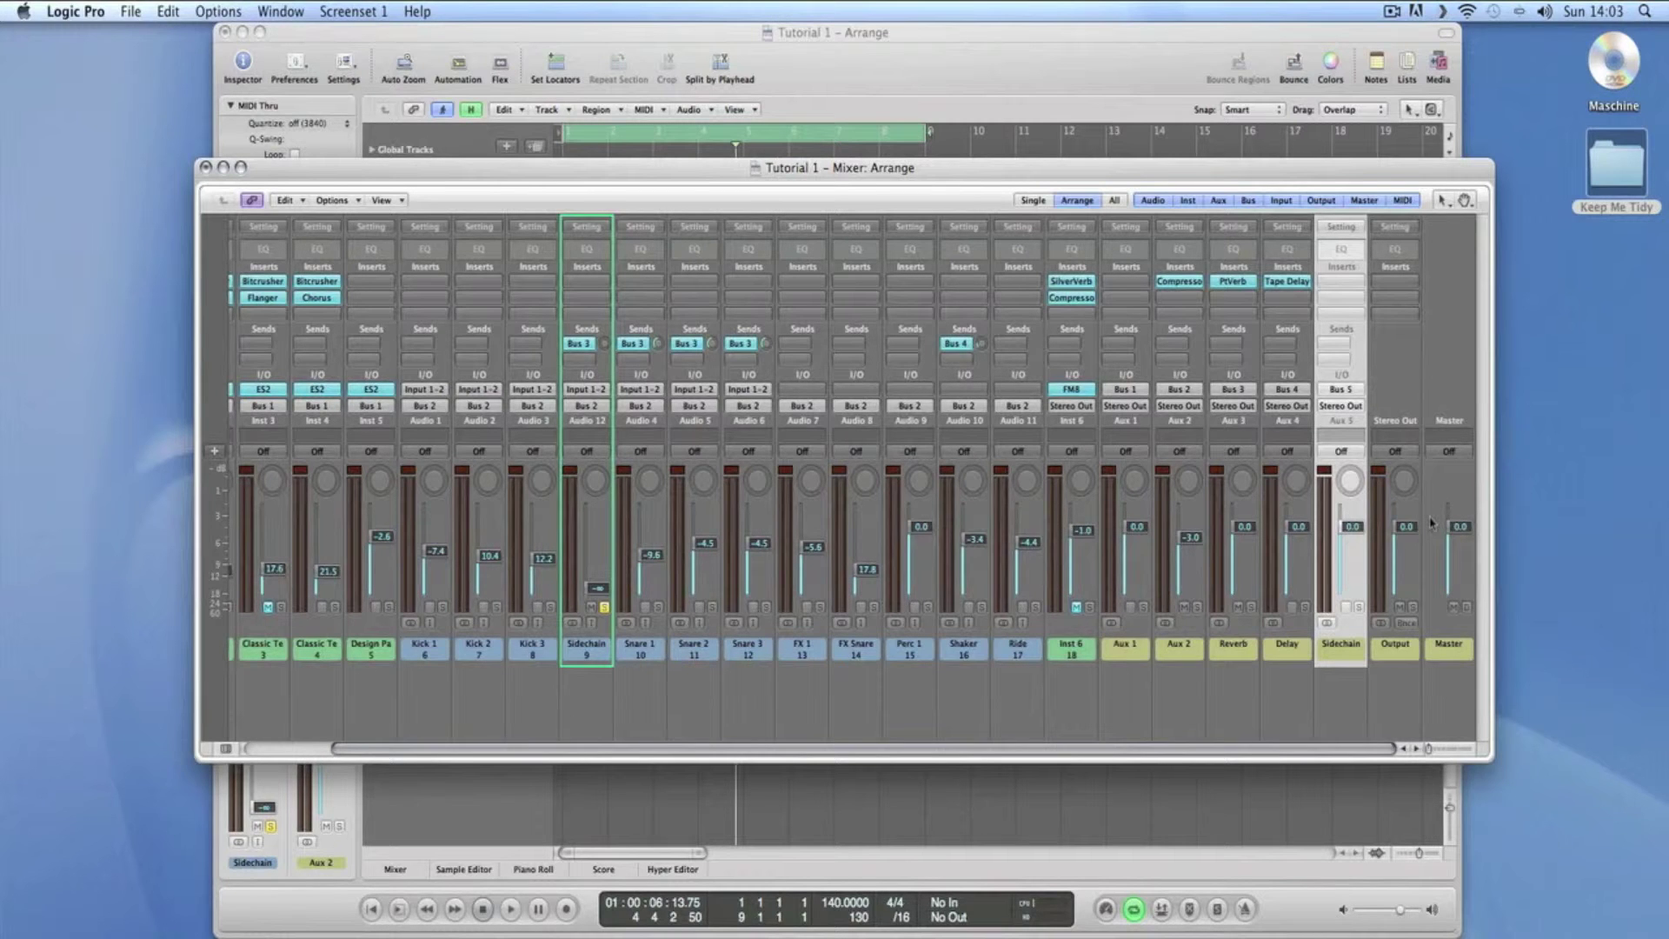
# Insert a Dynamics > Compressor on the Sidechain aux with side chain set to Audio 12 - Sidechain.
pyautogui.click(1325, 282)
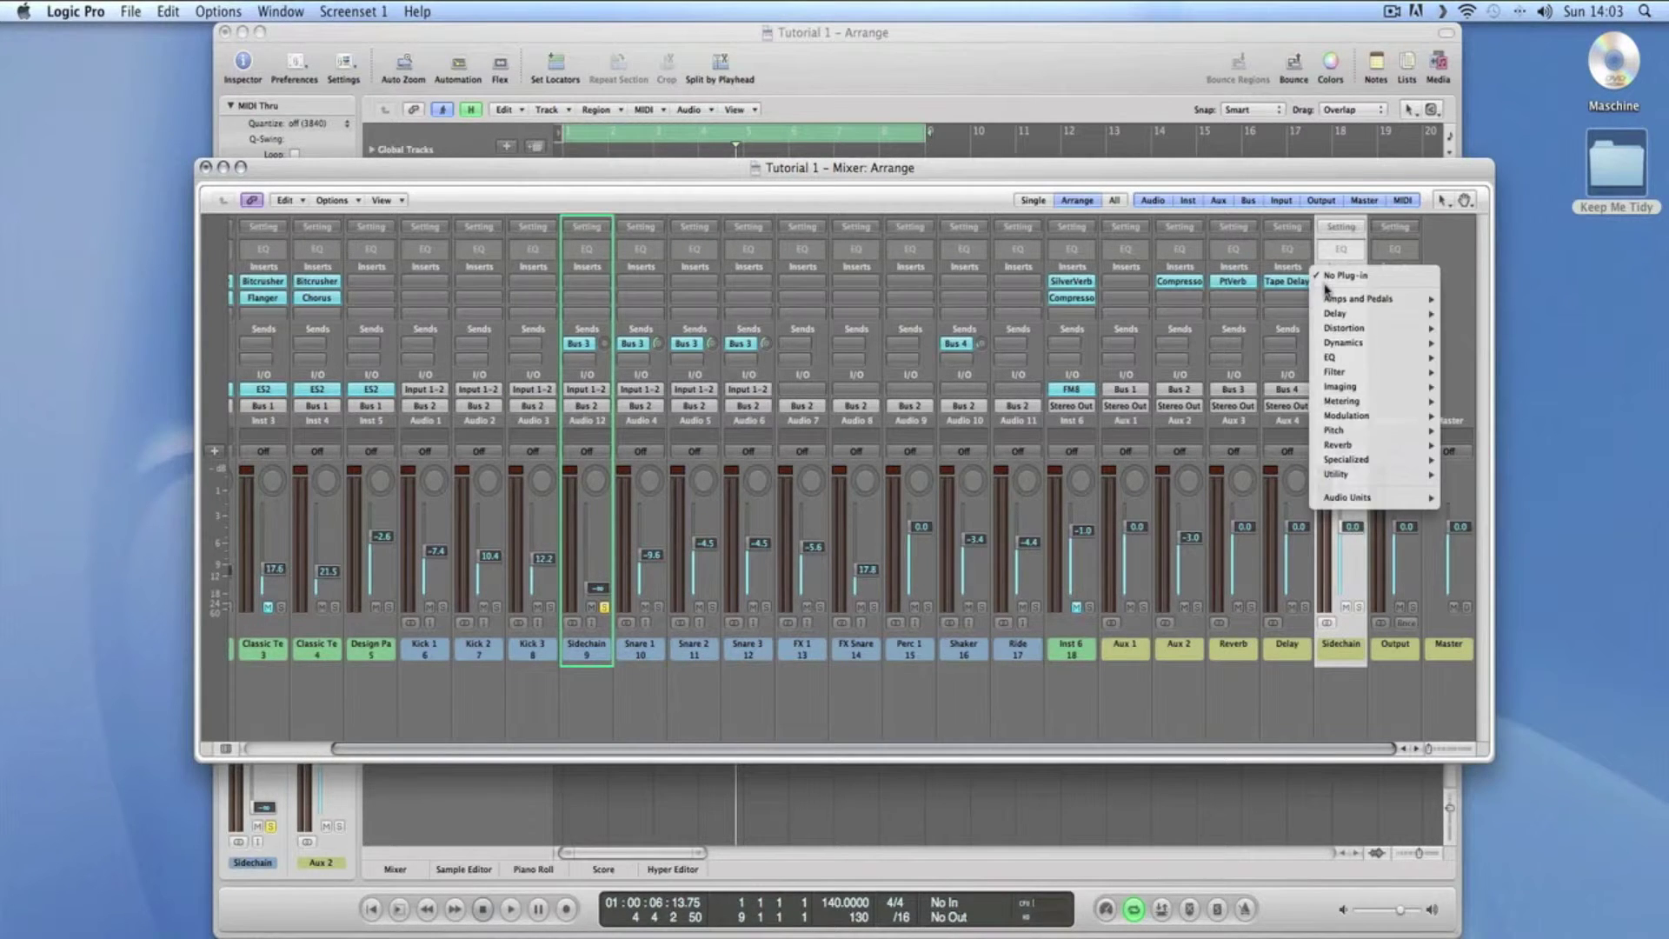
pyautogui.moveTo(1345, 342)
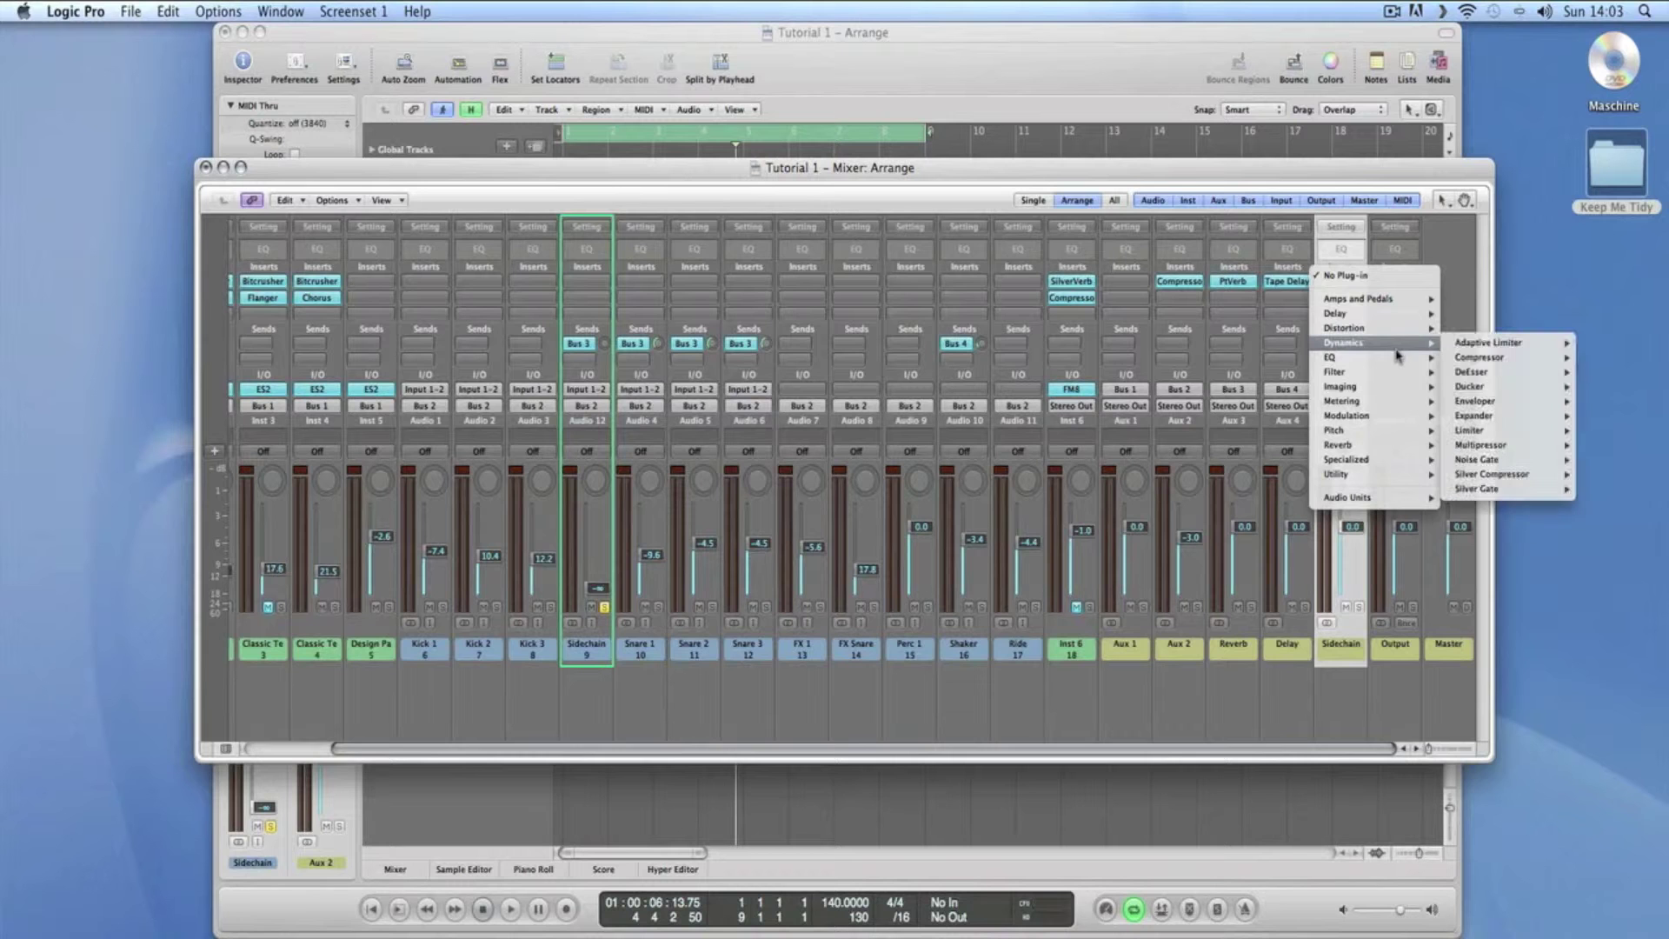
pyautogui.click(1486, 359)
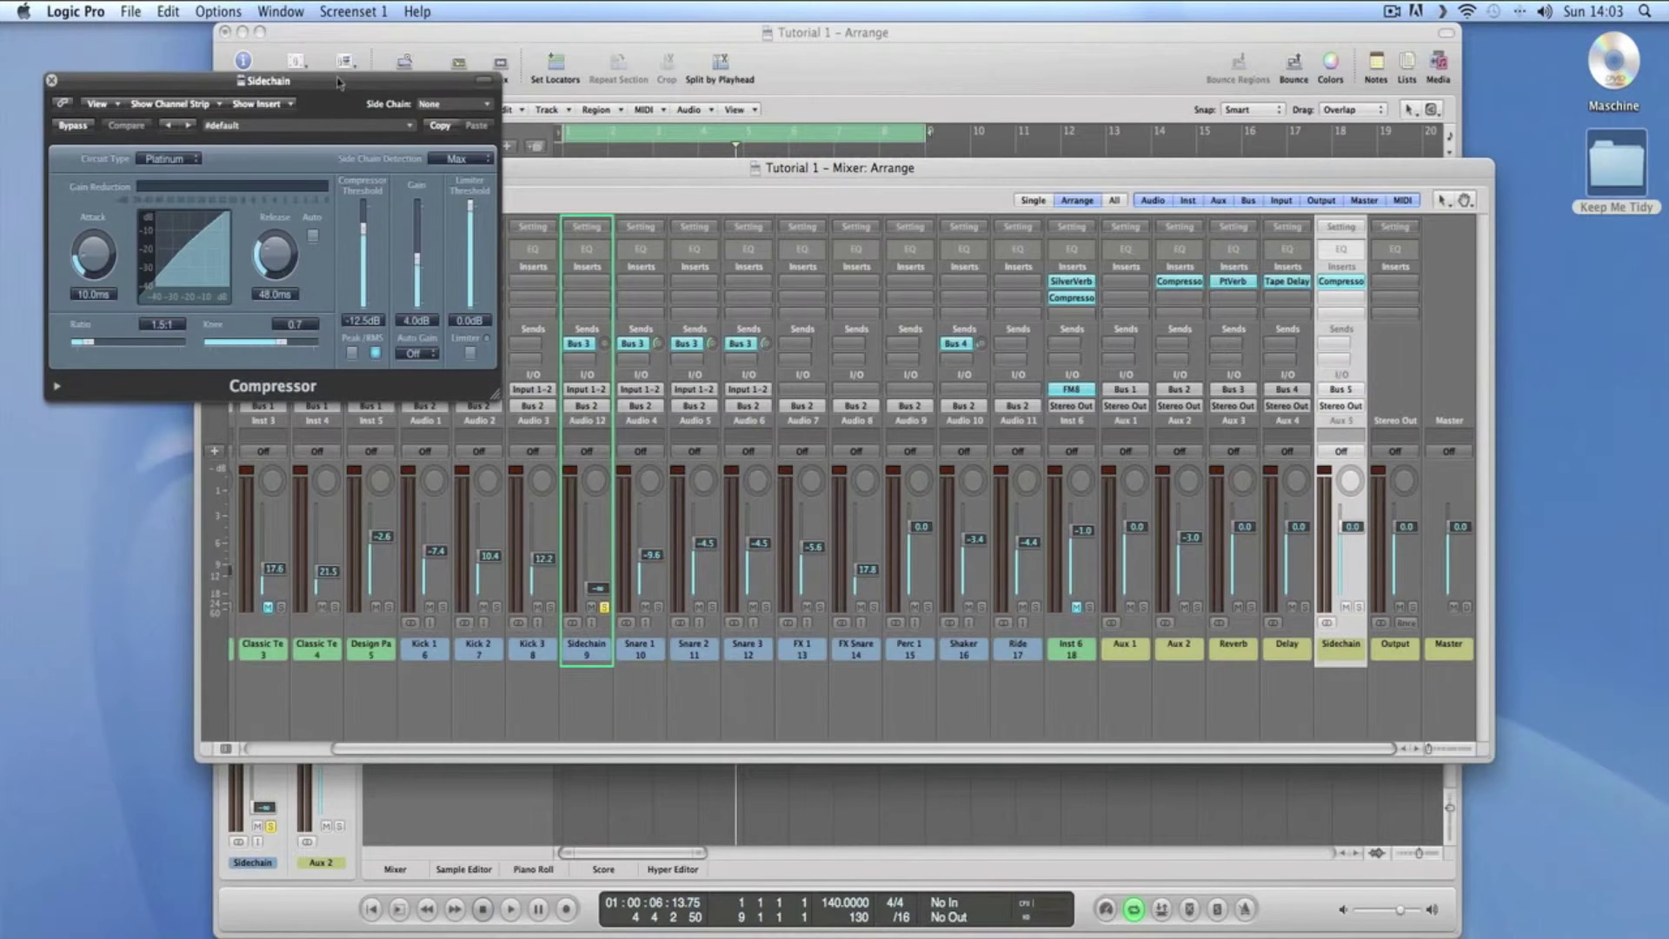
pyautogui.moveTo(341, 86); pyautogui.dragTo(1265, 376)
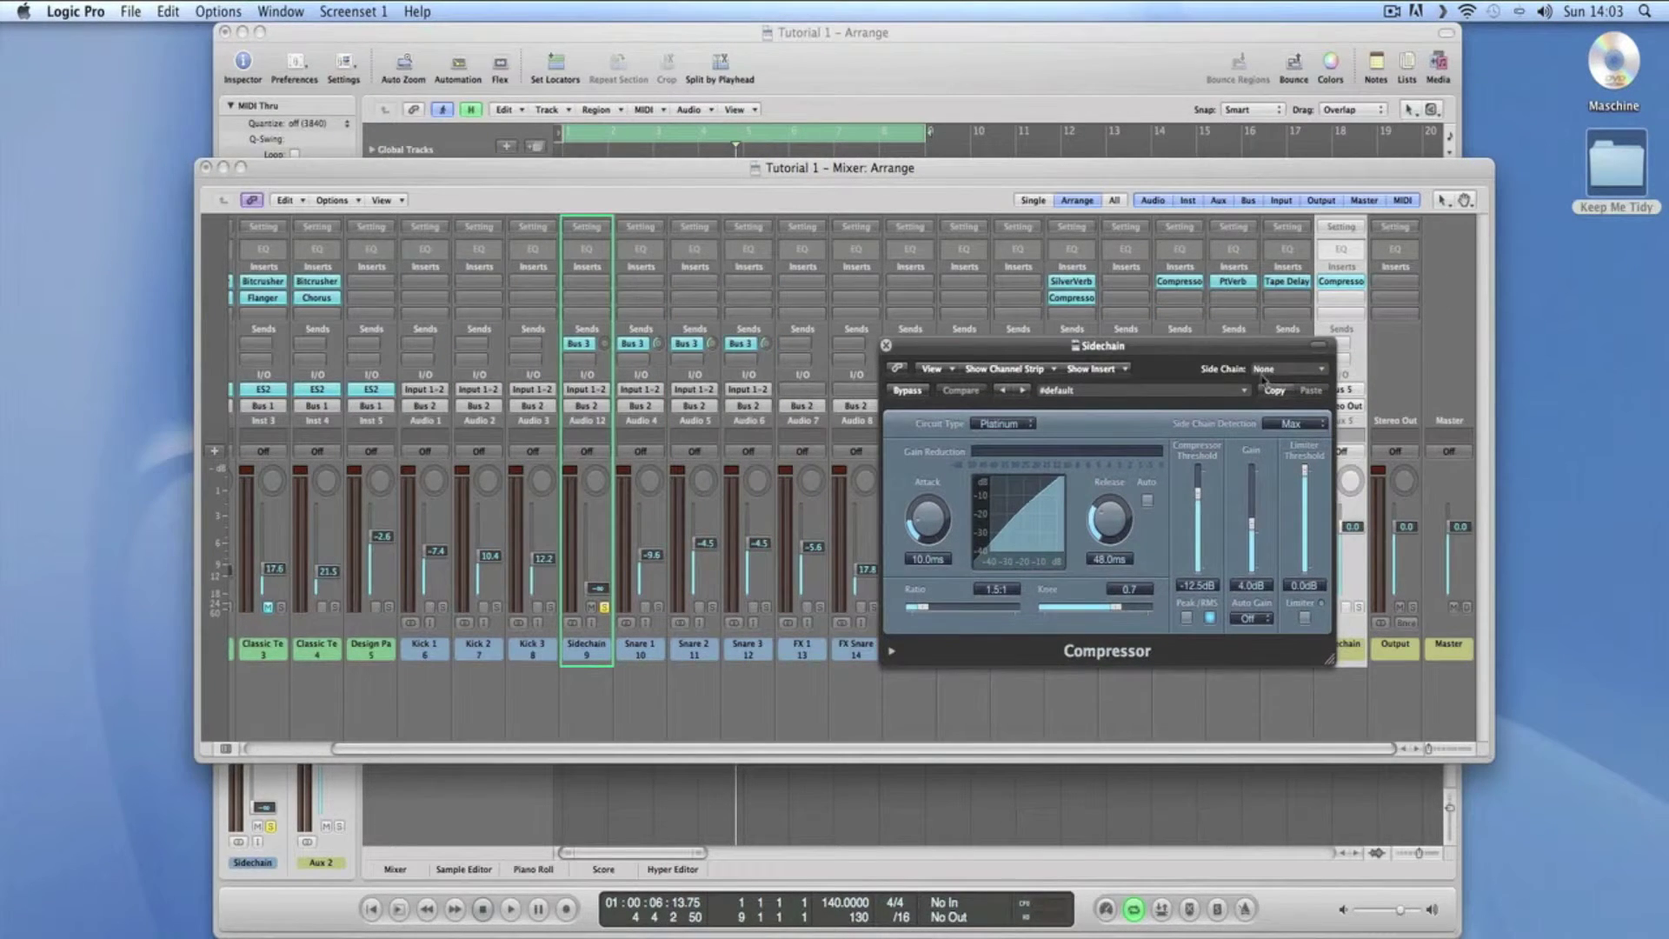
pyautogui.click(1323, 373)
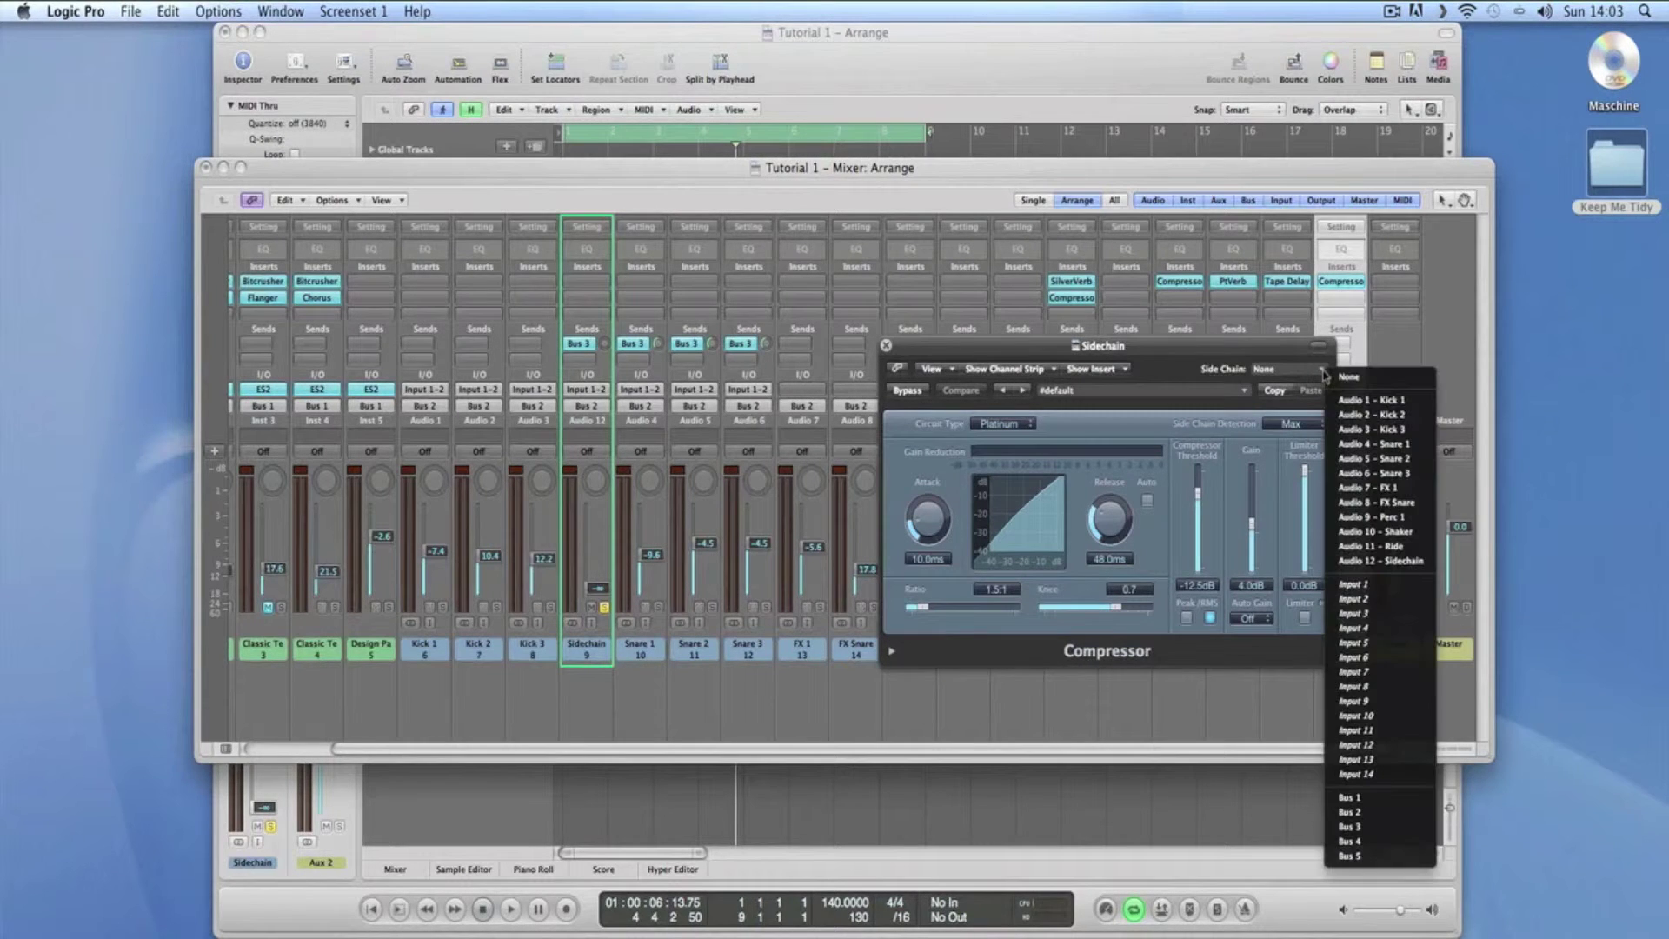
pyautogui.click(1402, 569)
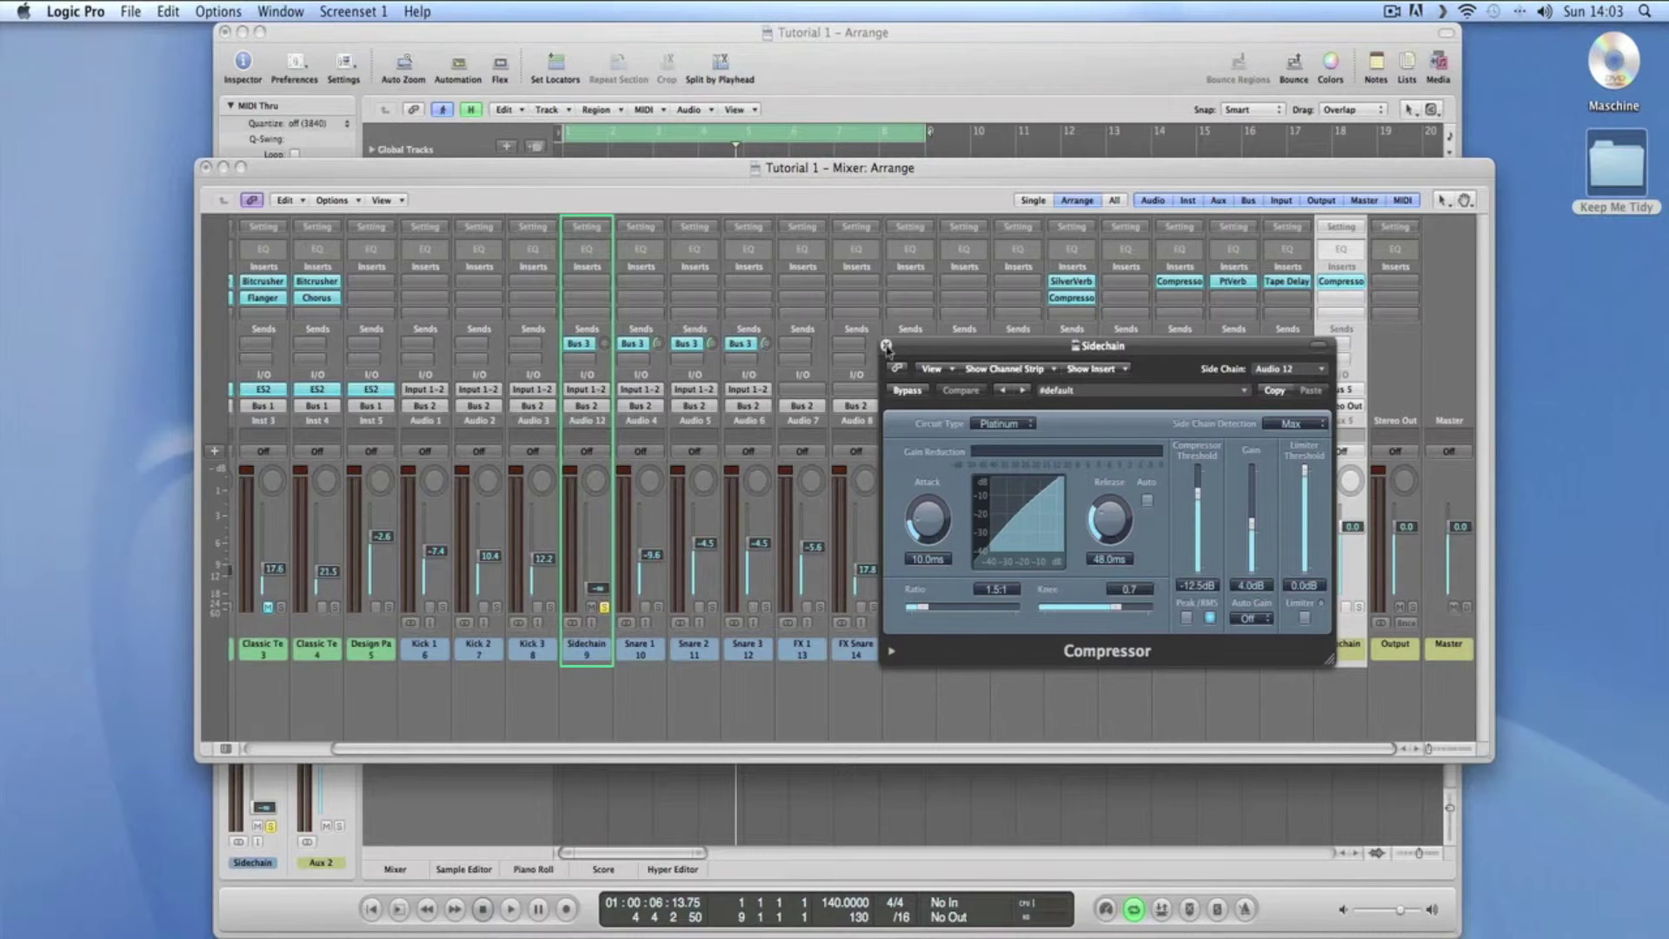
pyautogui.click(886, 346)
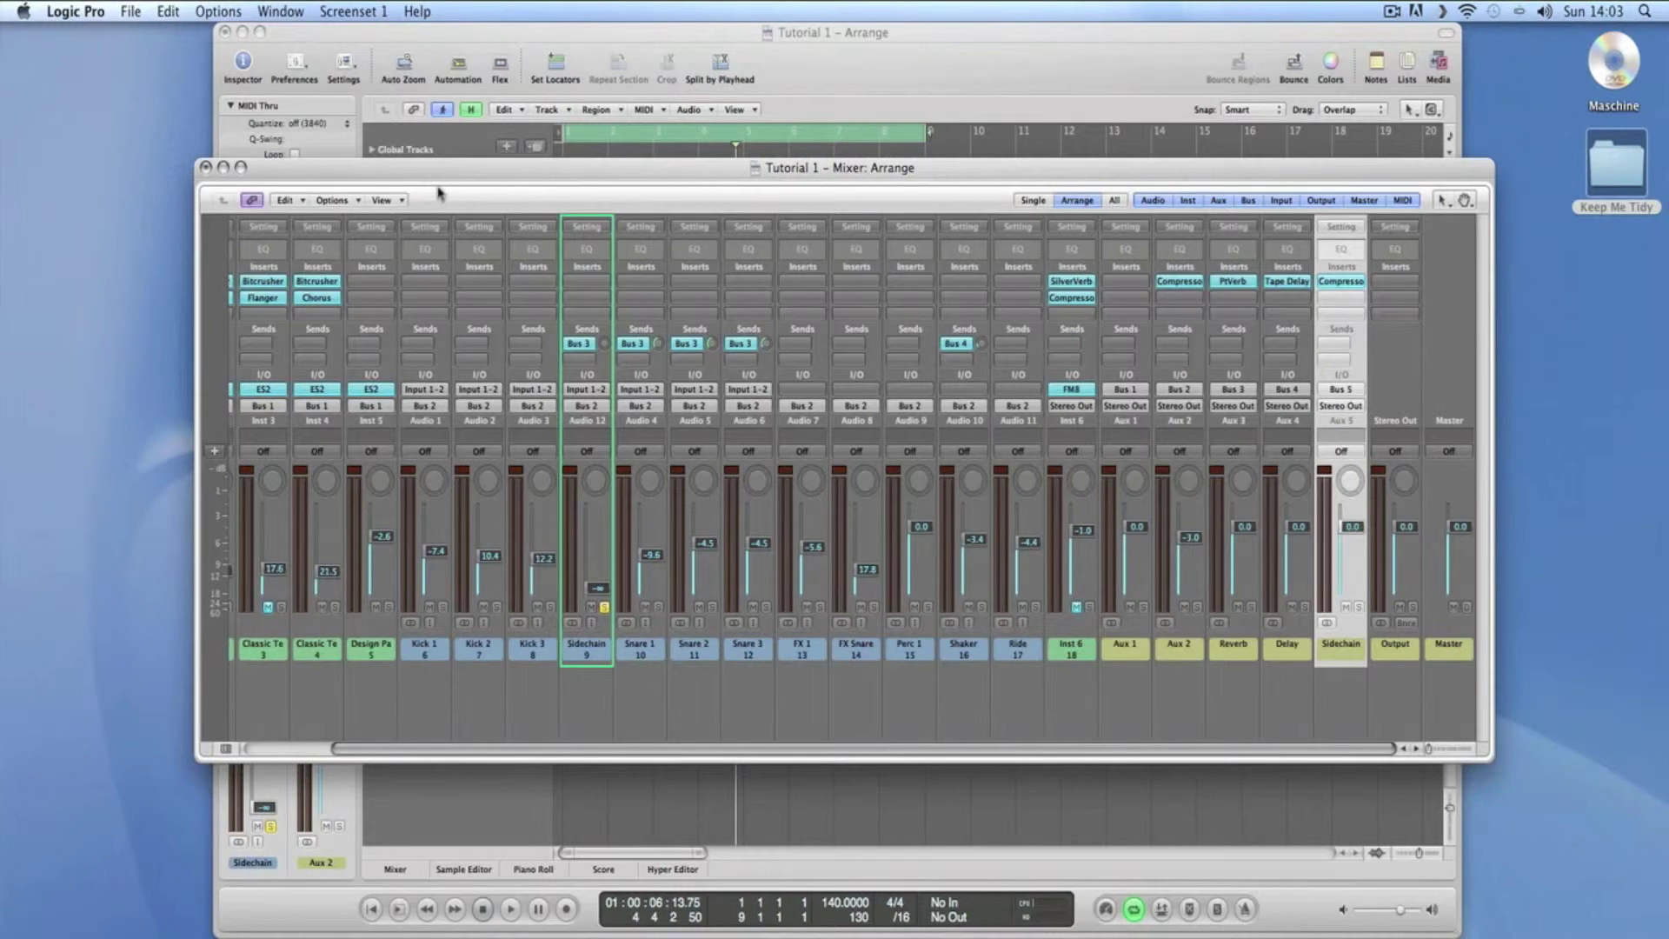
# Route the Design Pad channel's output to Bus 5.
pyautogui.moveTo(424, 177); pyautogui.dragTo(494, 144)
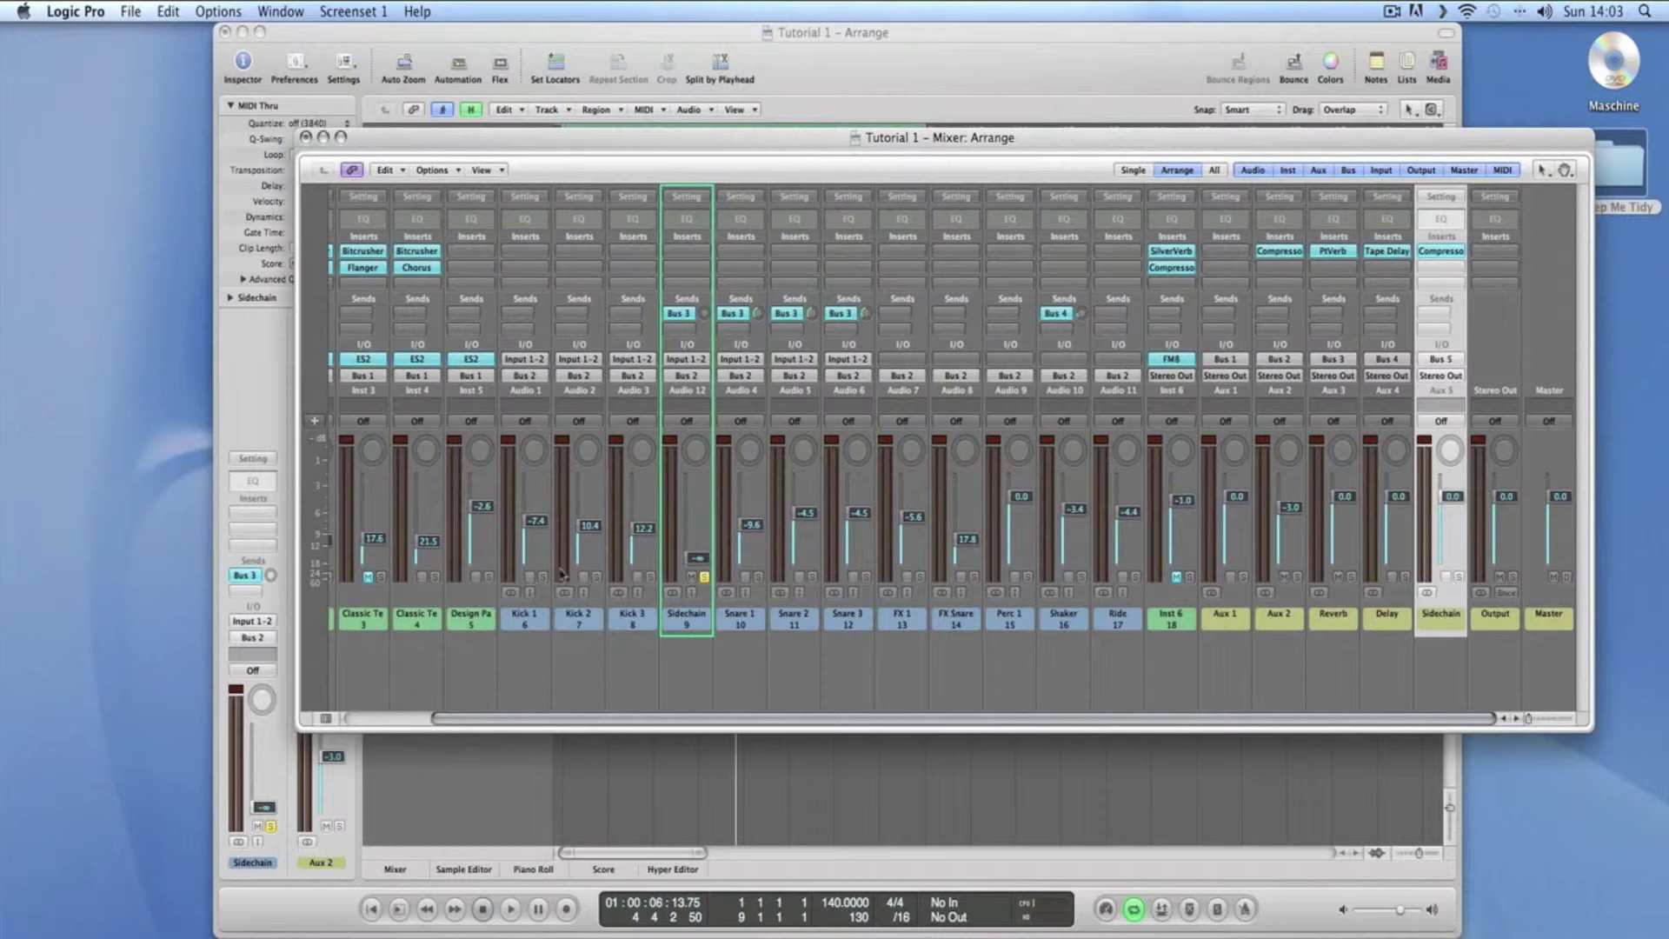
pyautogui.click(477, 402)
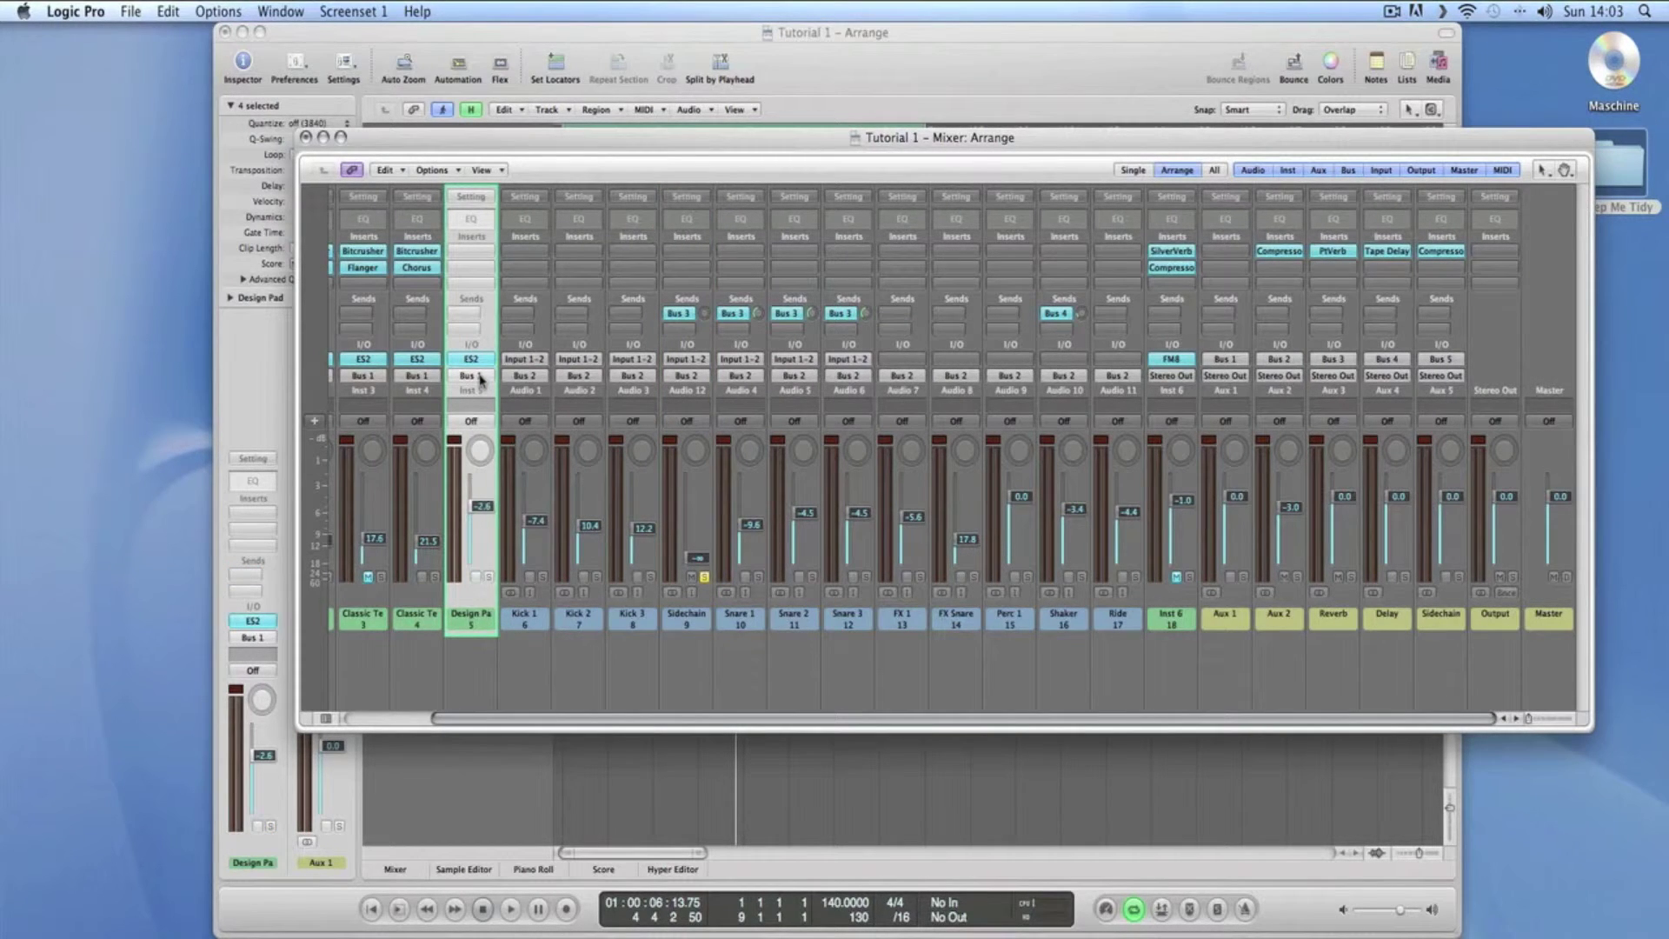
pyautogui.click(480, 379)
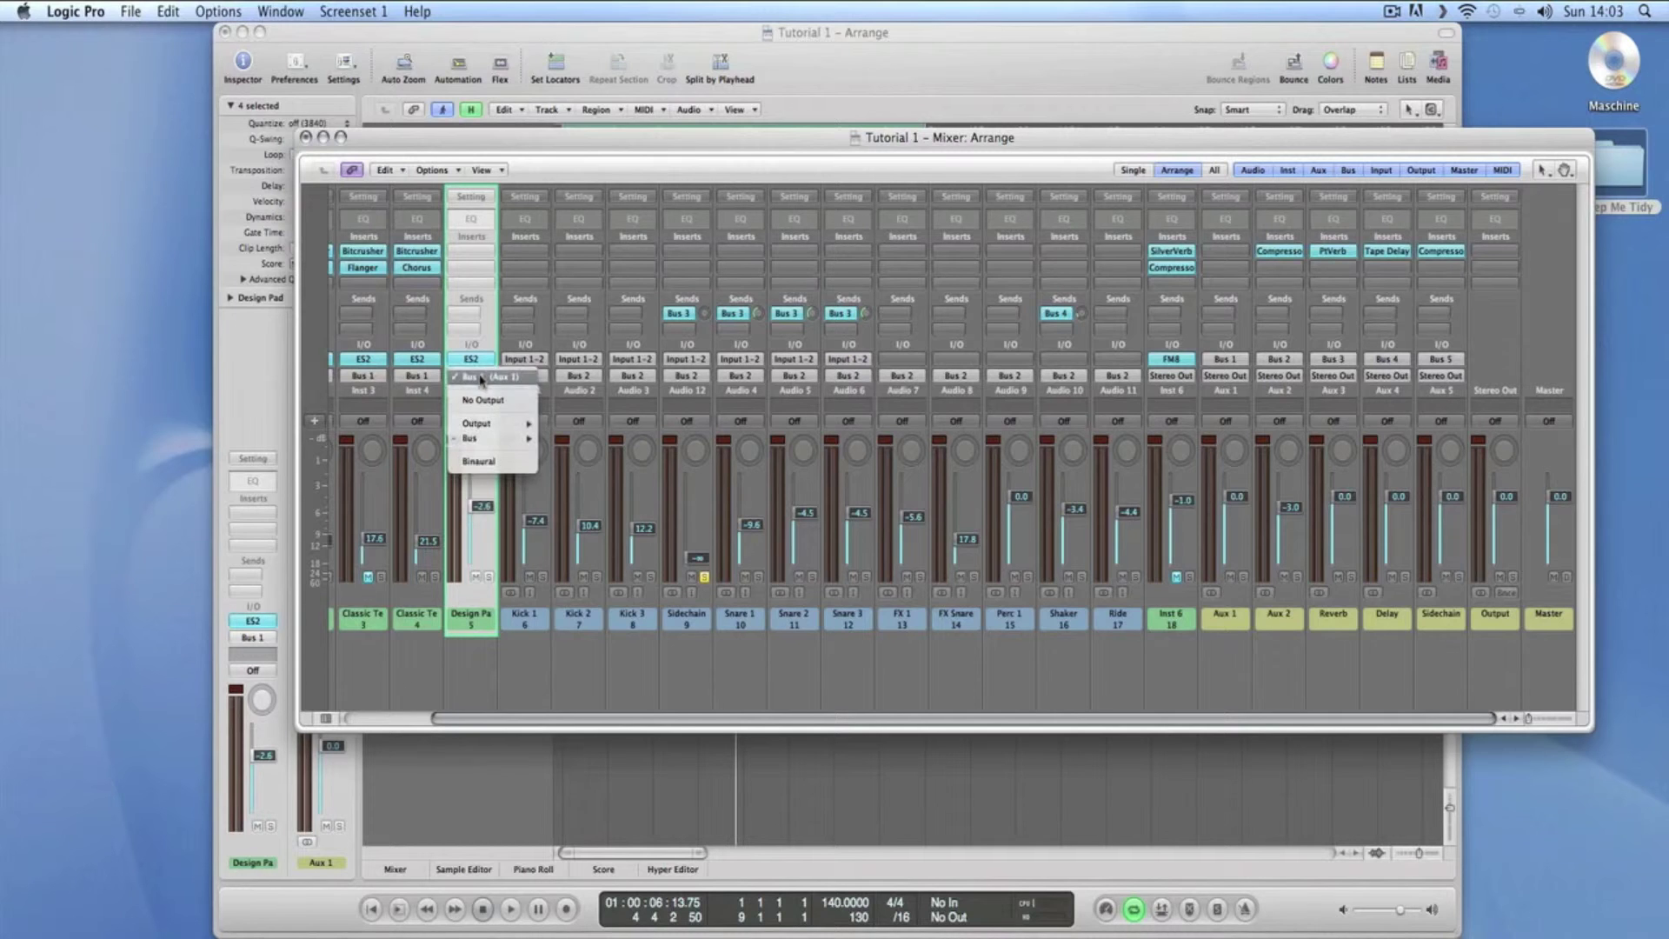
pyautogui.moveTo(491, 438)
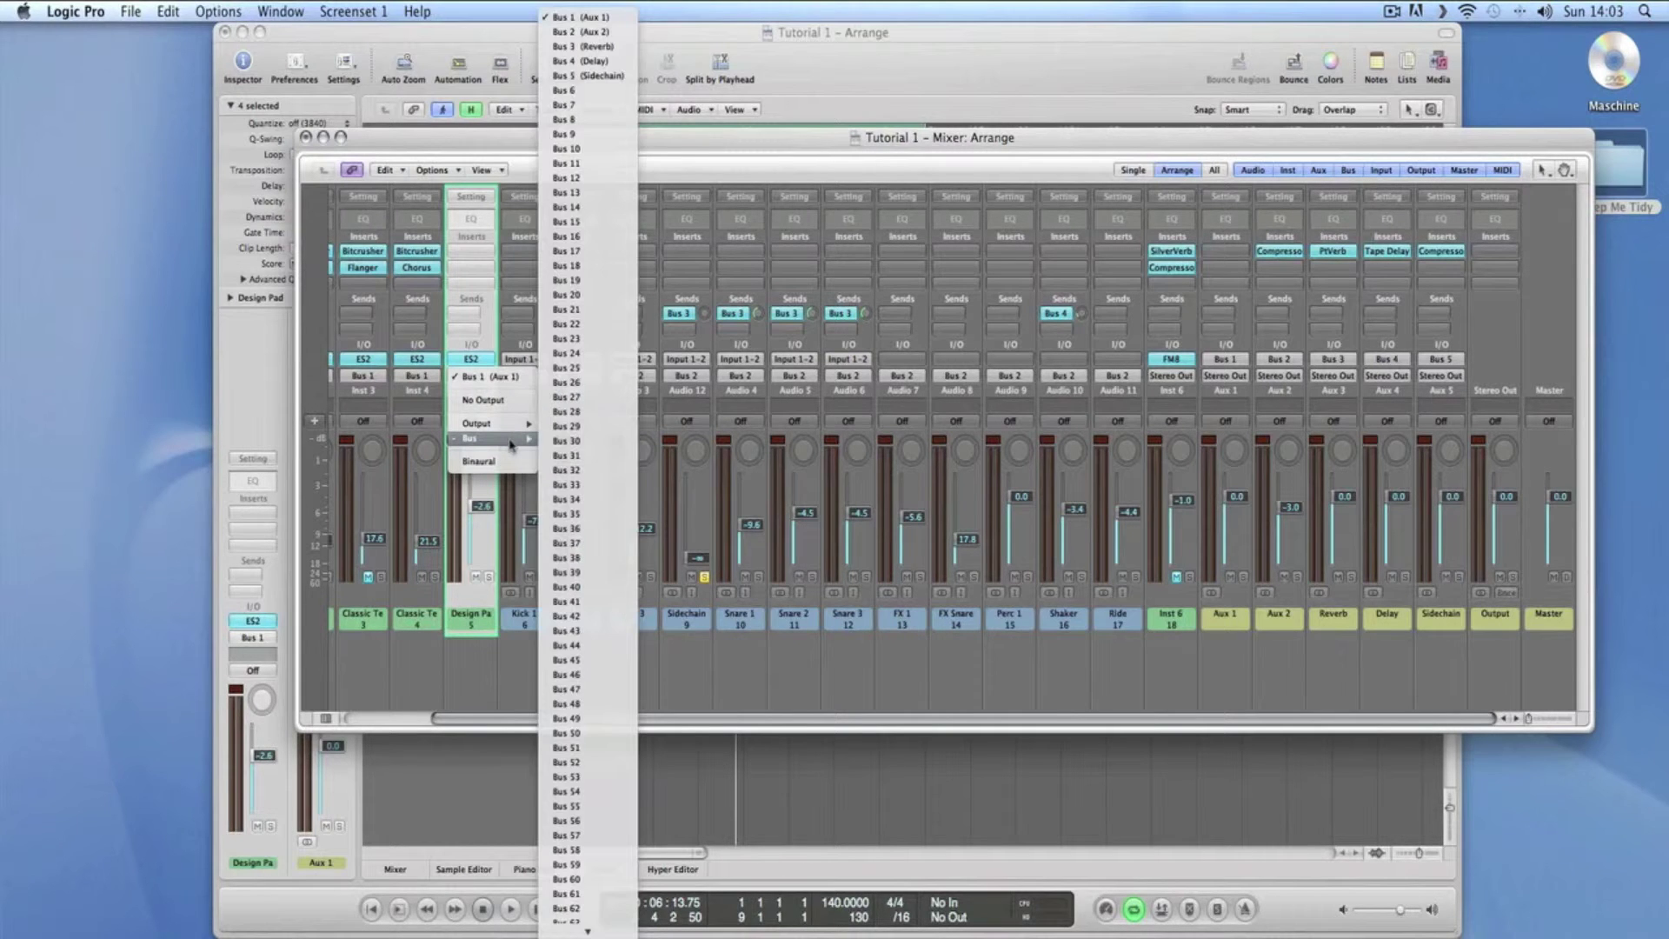
pyautogui.click(600, 78)
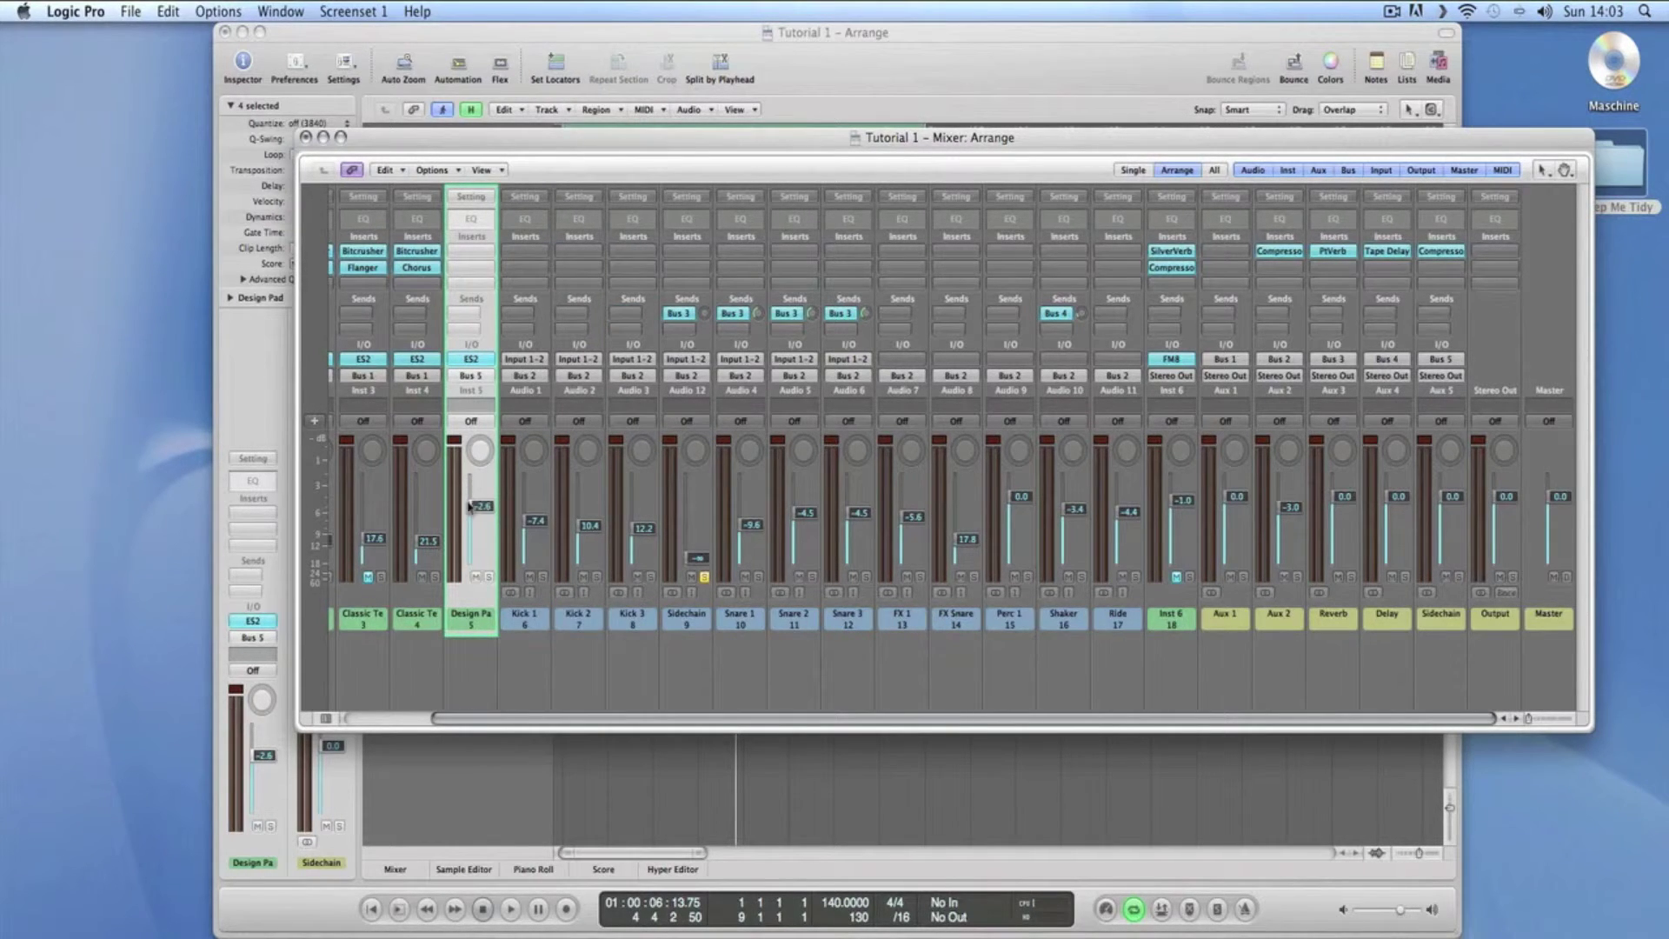
# Route Classic Techno channel 4's output to Bus 5 and close the mixer.
pyautogui.moveTo(415, 141); pyautogui.dragTo(456, 168)
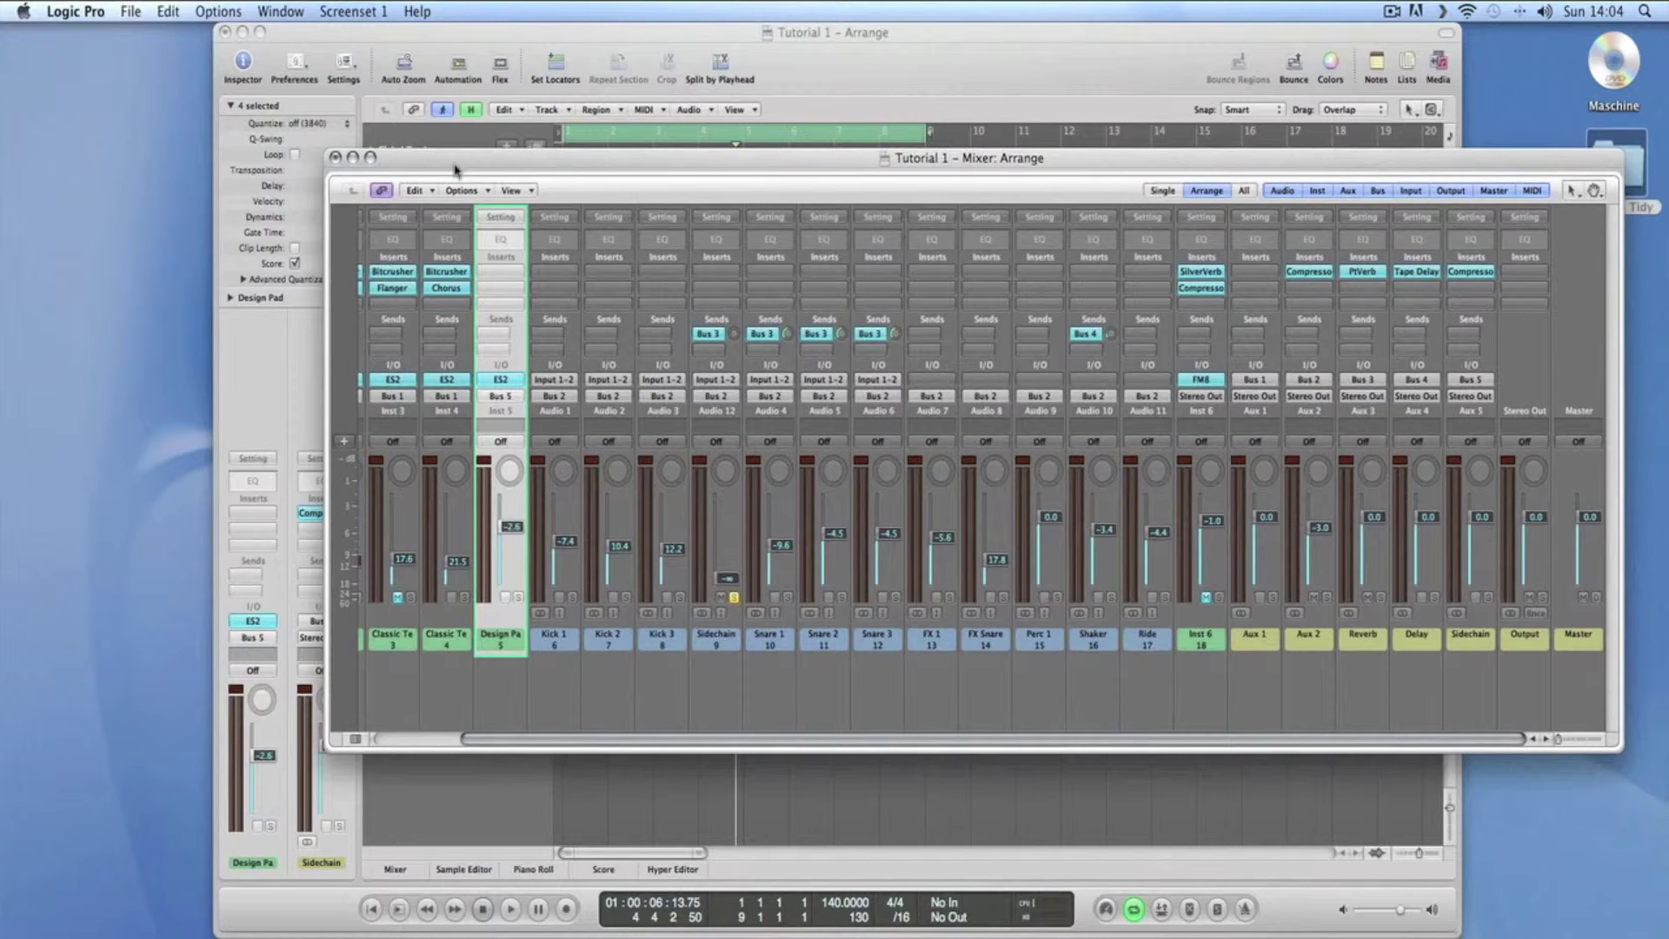
pyautogui.hscroll(-3, 481, 450)
pyautogui.click(561, 364)
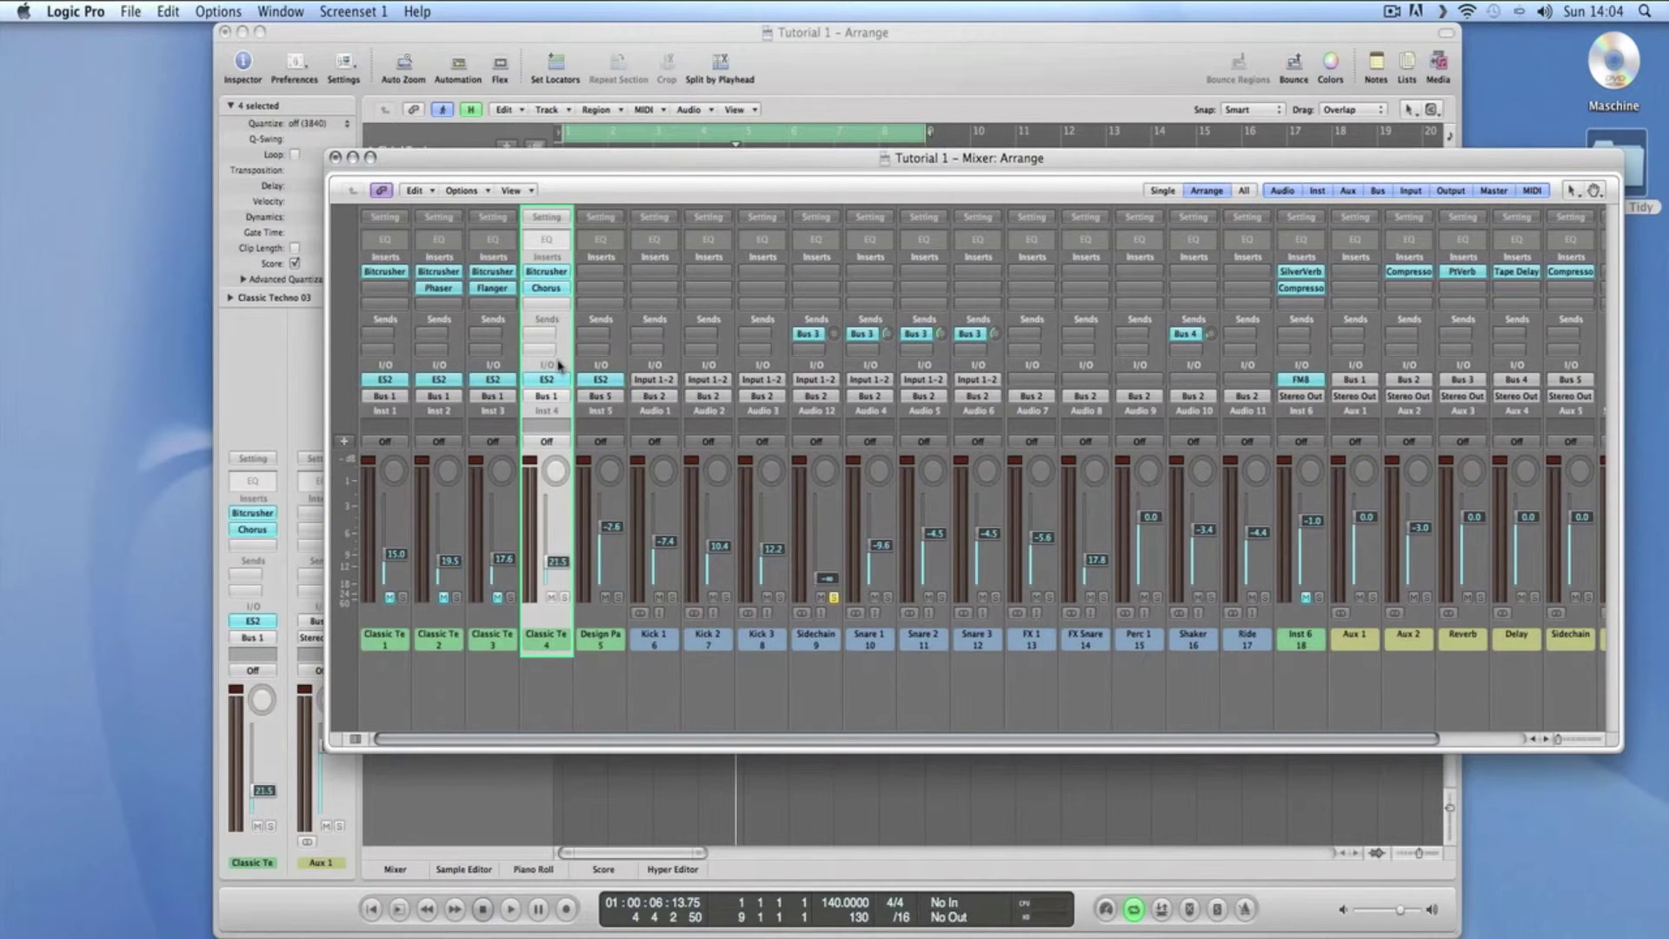
pyautogui.click(556, 401)
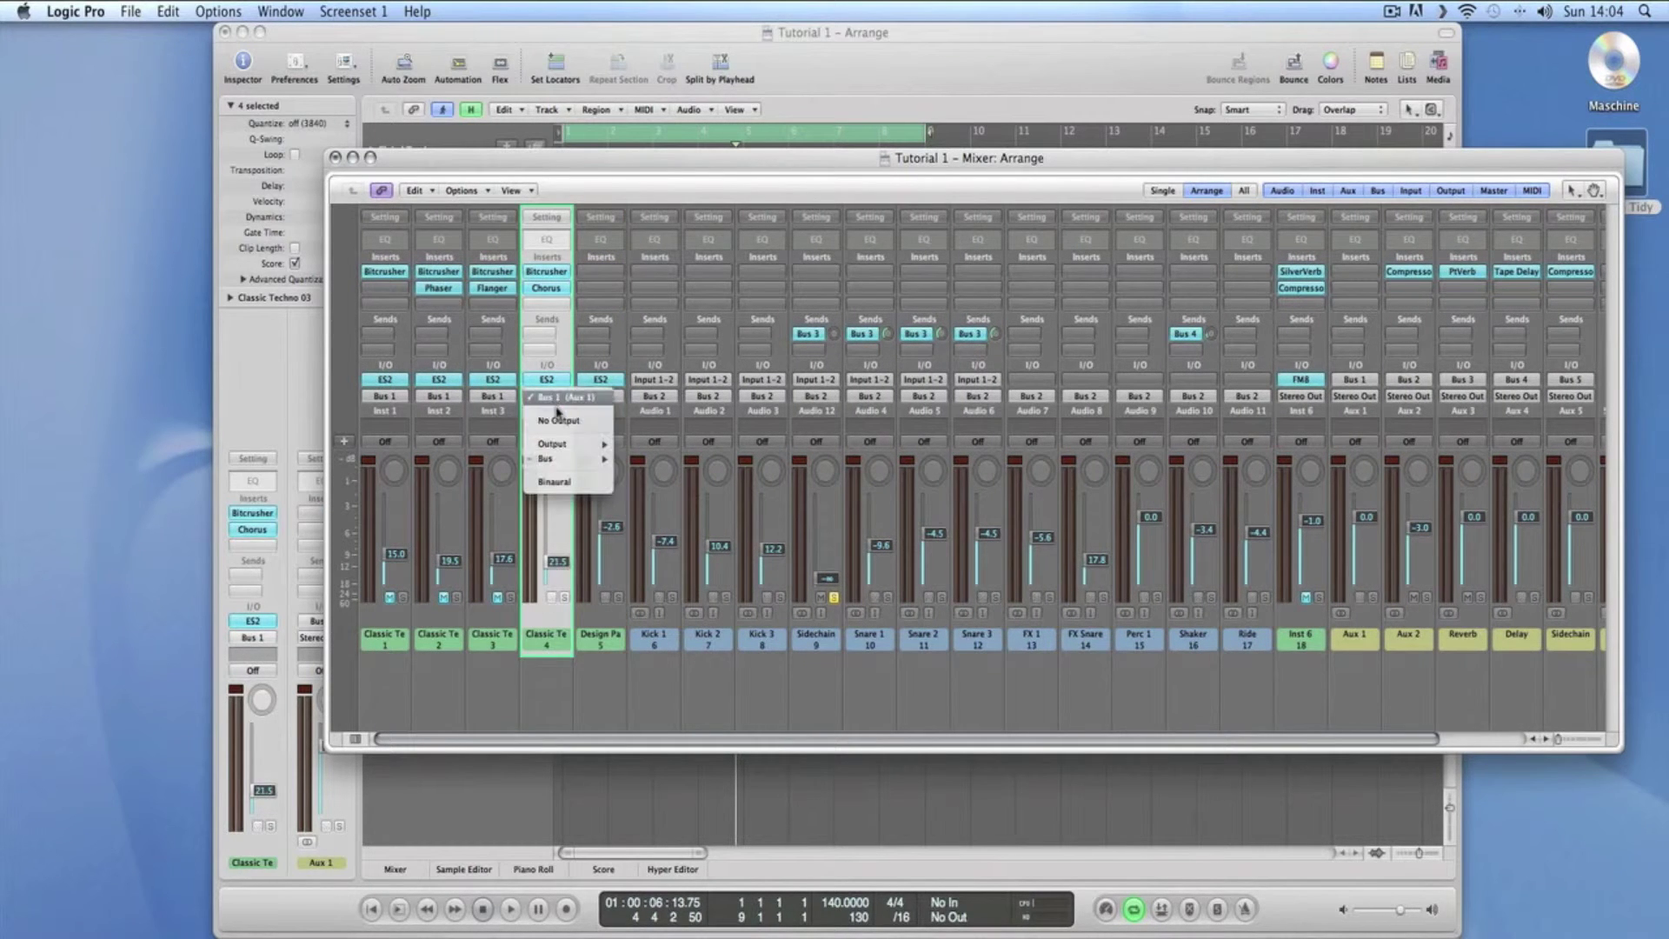
pyautogui.moveTo(574, 458)
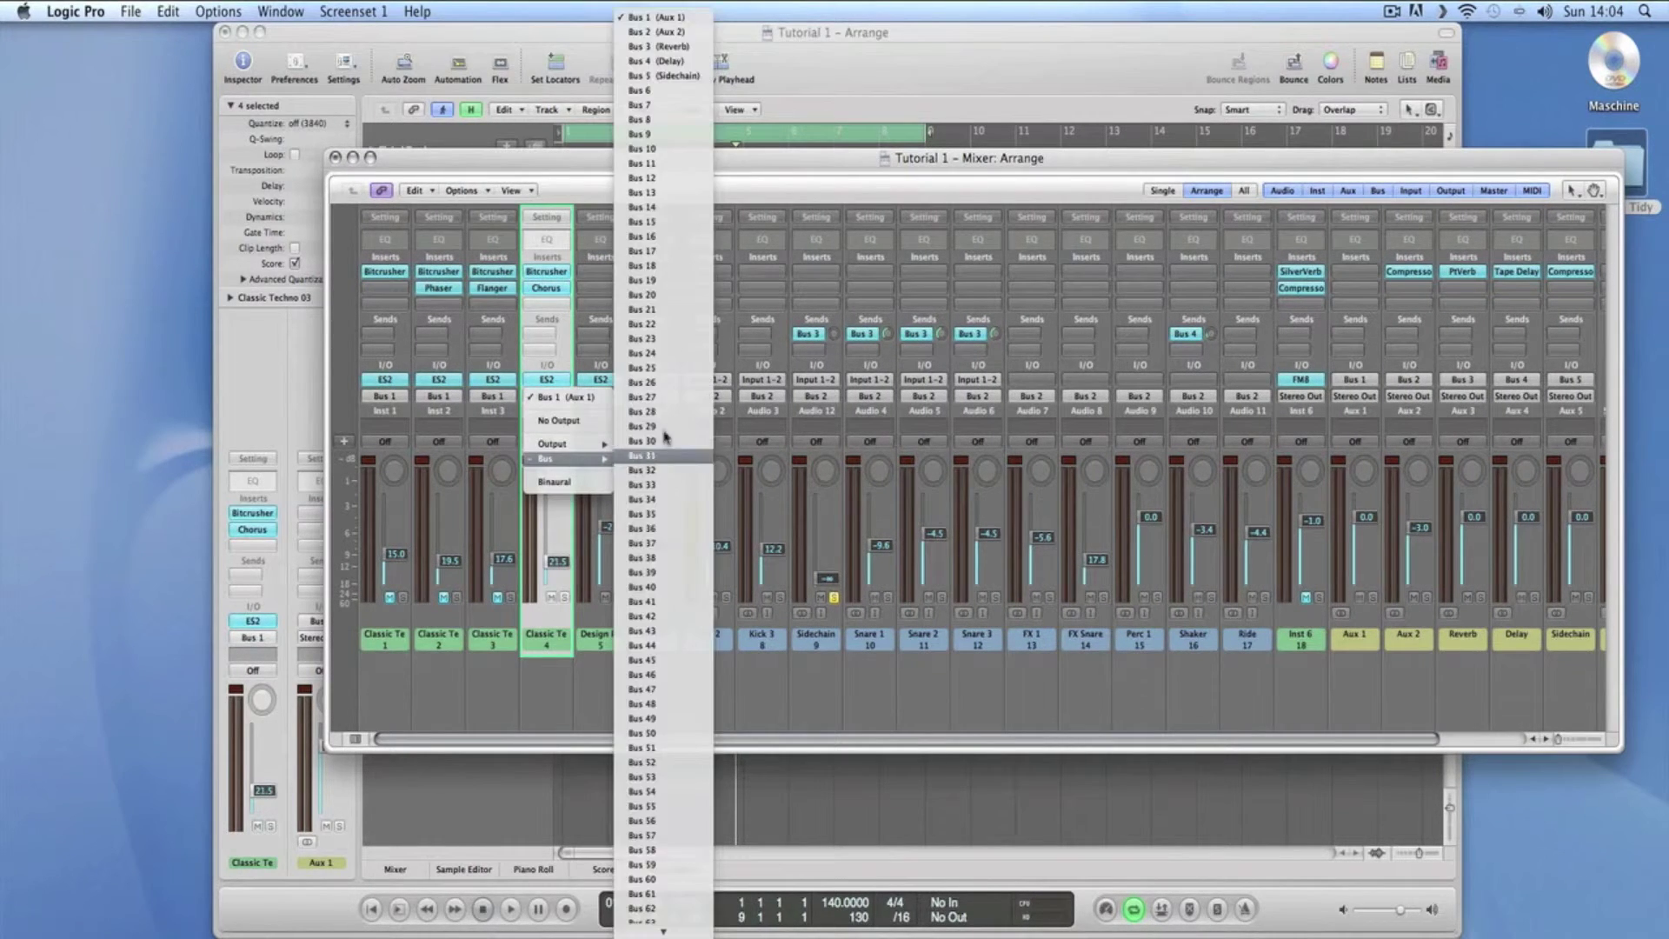
pyautogui.click(678, 75)
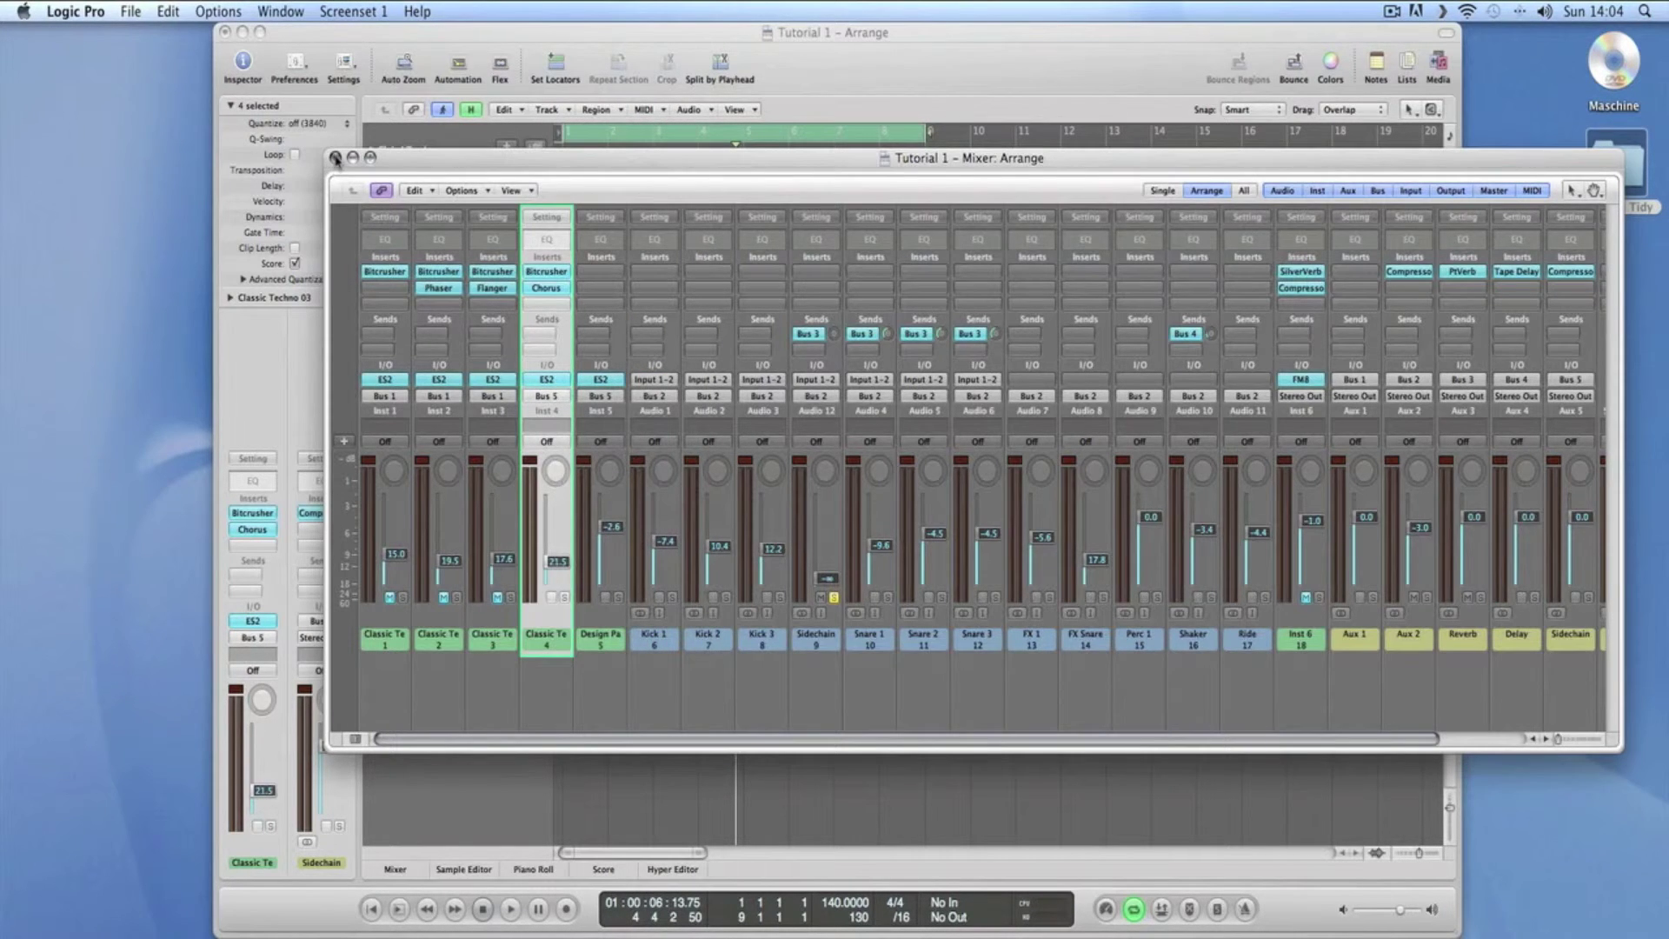
pyautogui.click(335, 157)
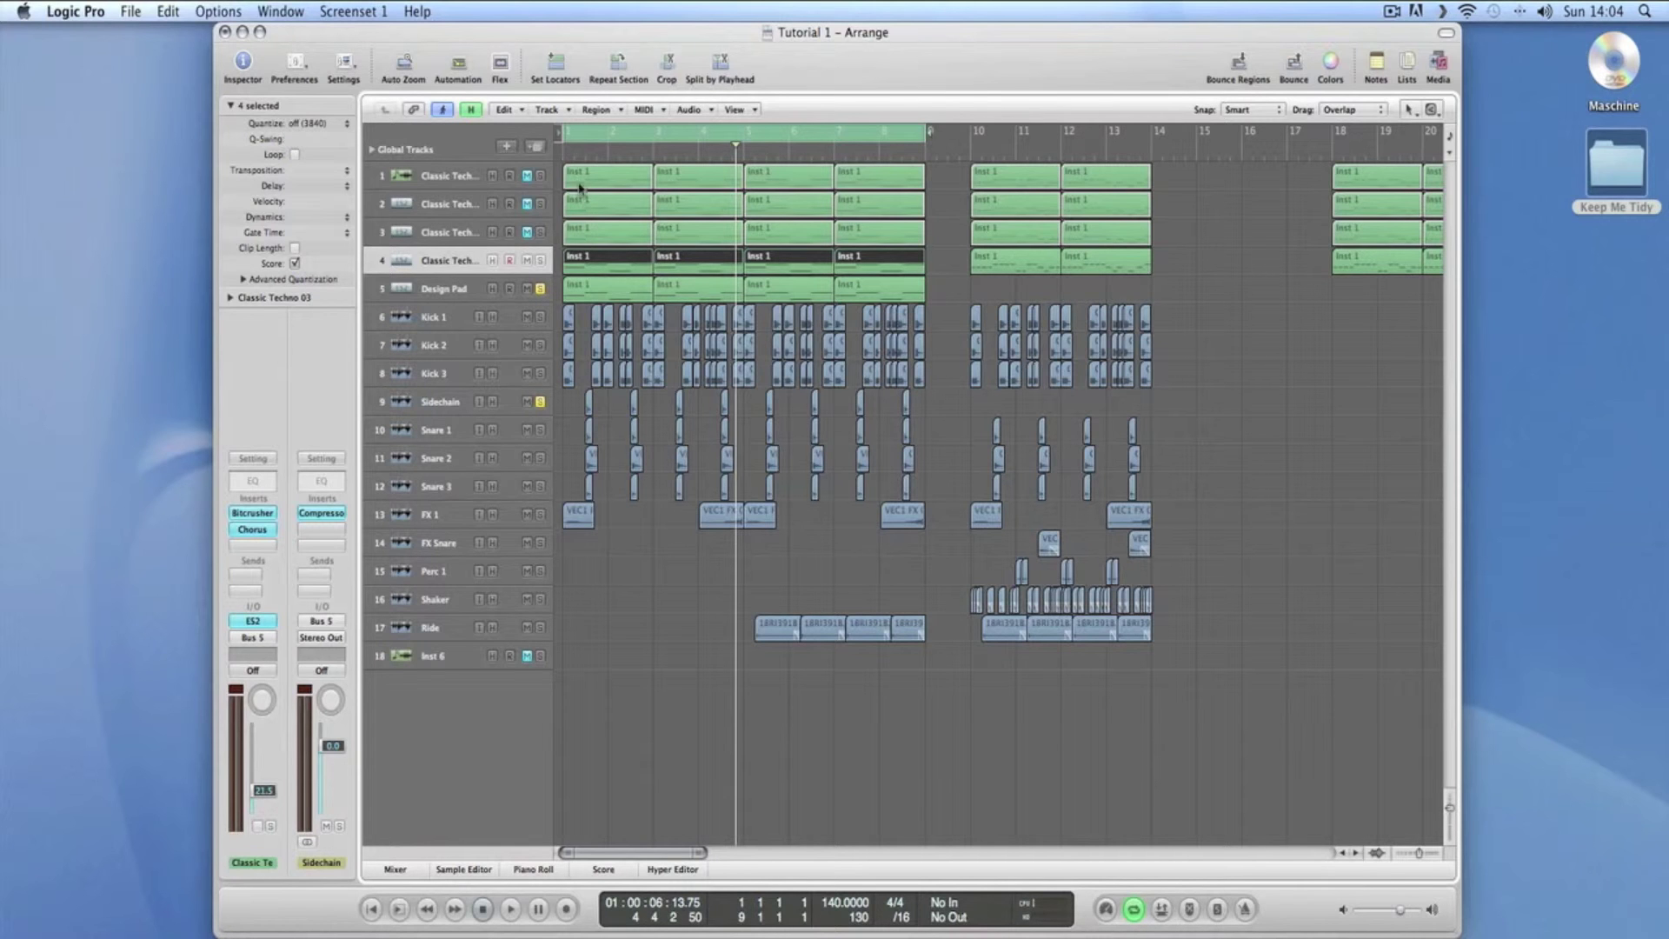
# Rewind to bar 1, start playback, select the Sidechain track, and open the mixer.
pyautogui.click(565, 157)
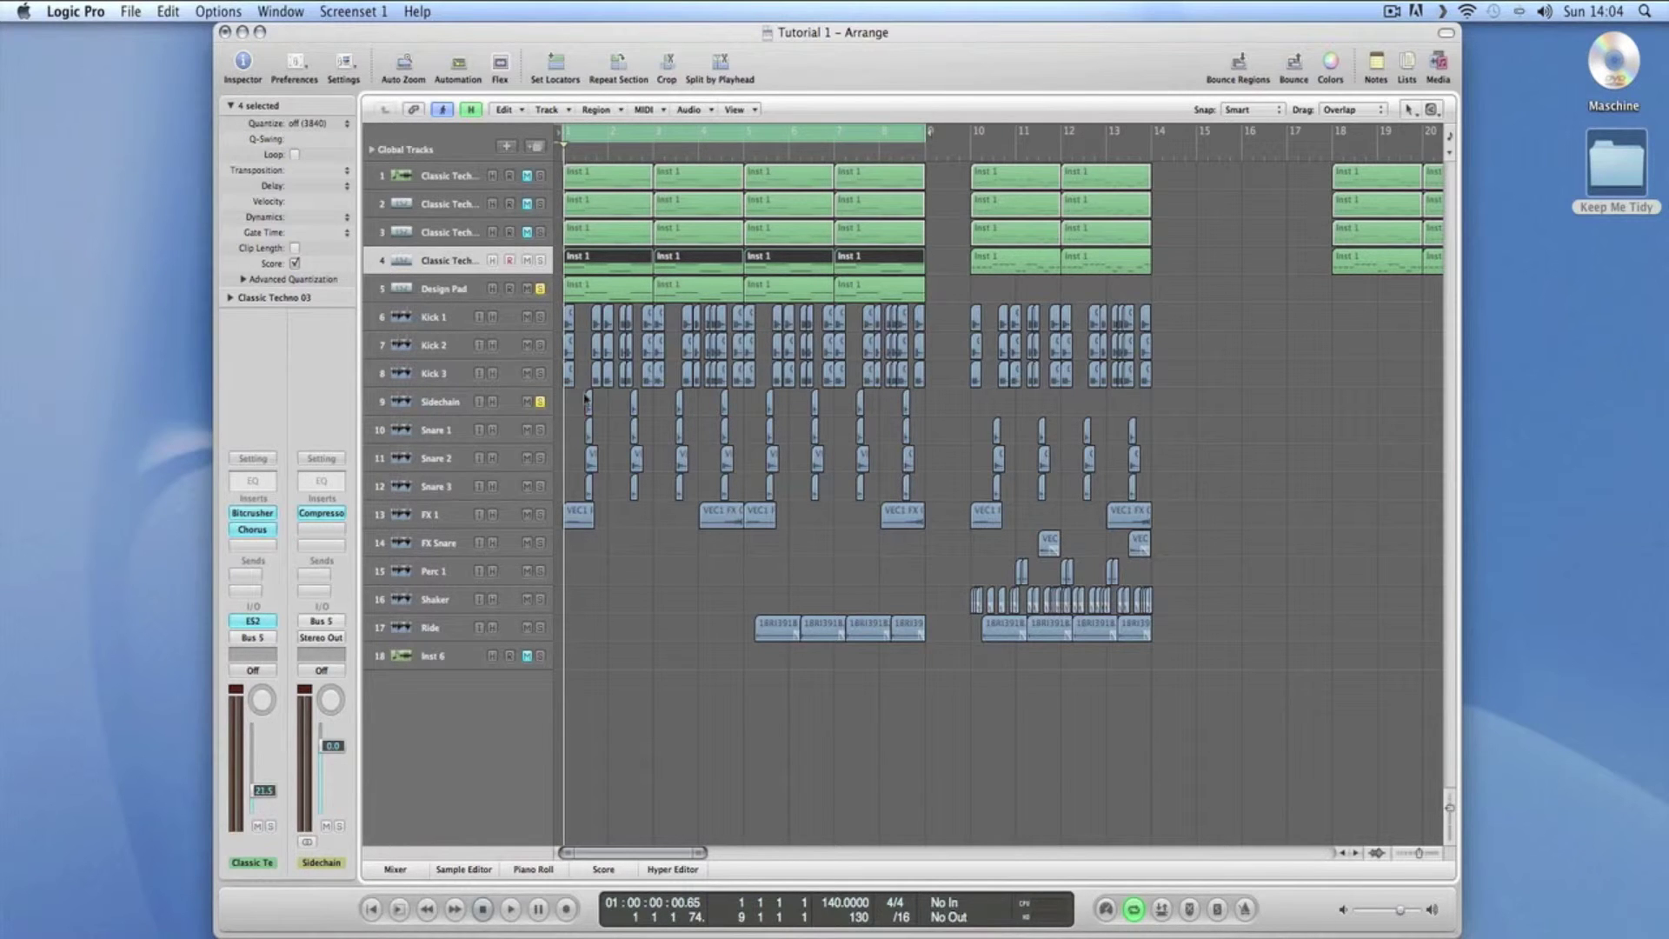
pyautogui.press('space')
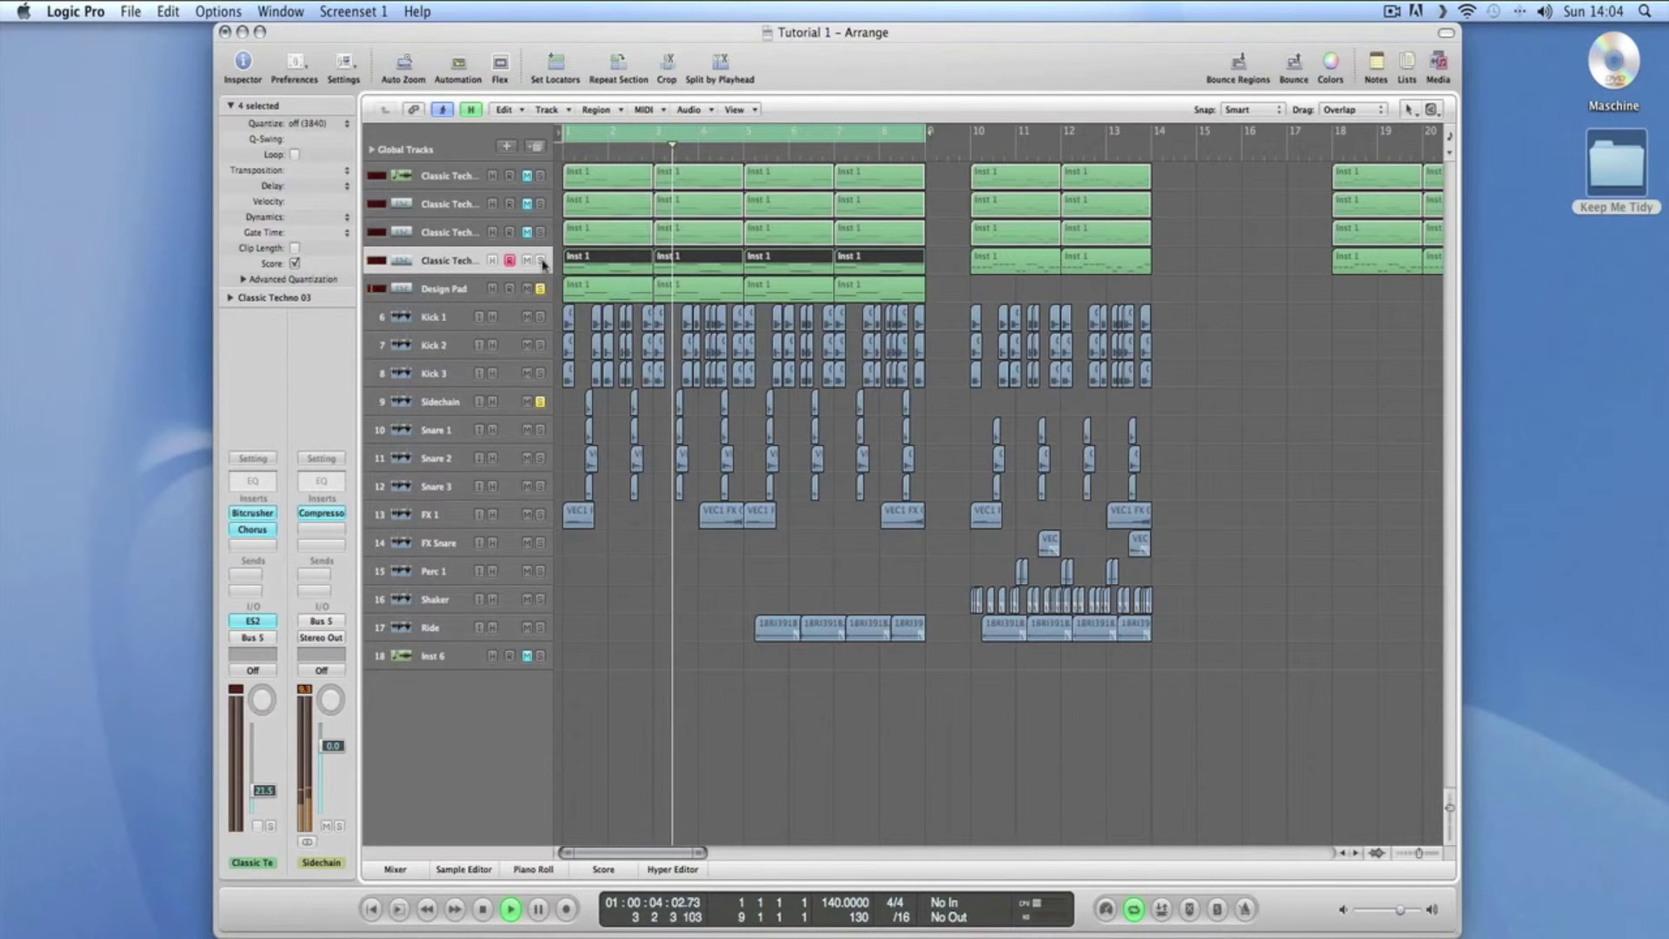
pyautogui.click(452, 403)
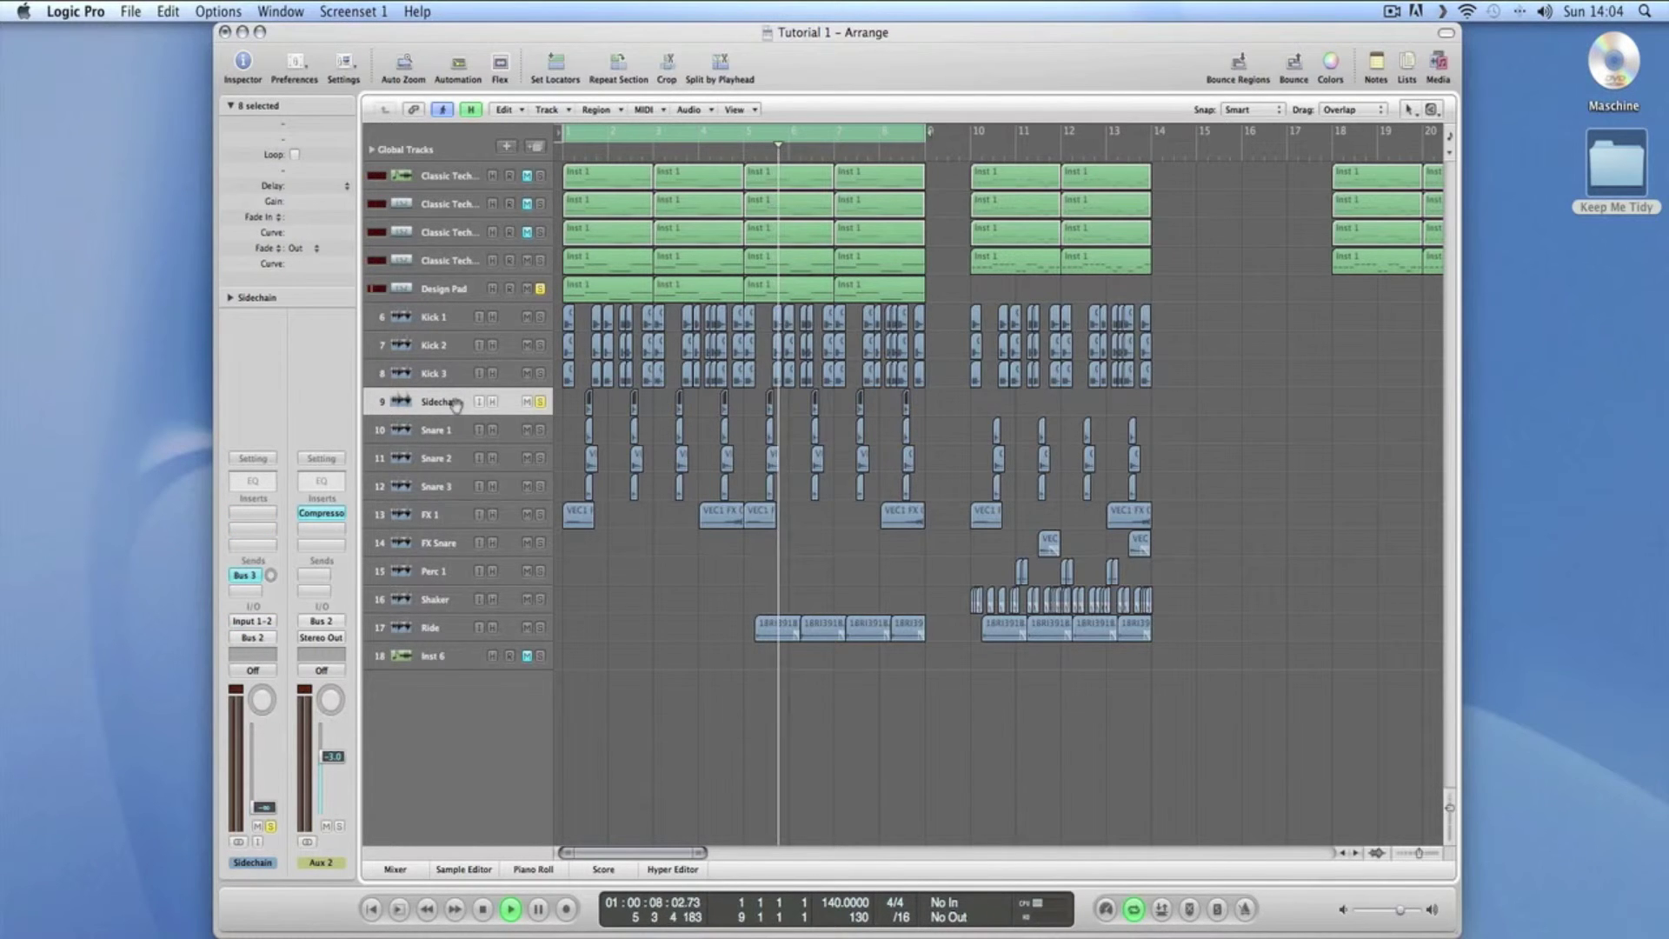
pyautogui.press('super+2')
# Tune the Sidechain compressor: -23 dB threshold, 5.8:1 ratio, 9.5 ms attack, 16 ms release.
pyautogui.hscroll(2, 1286, 458)
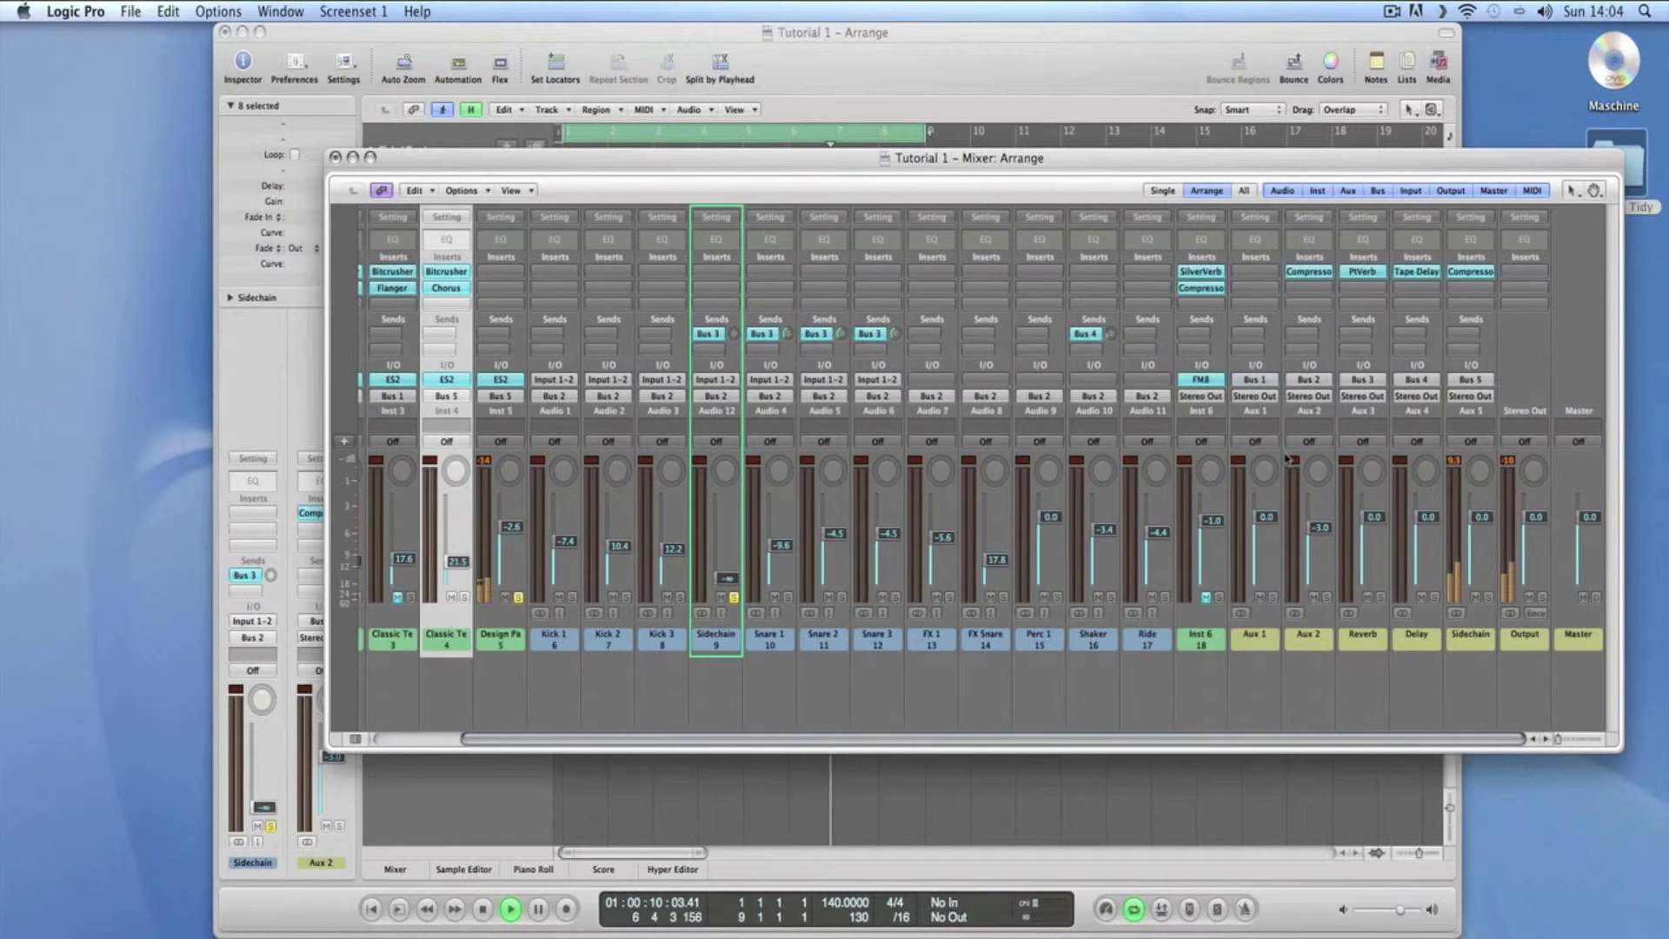
pyautogui.click(1469, 272)
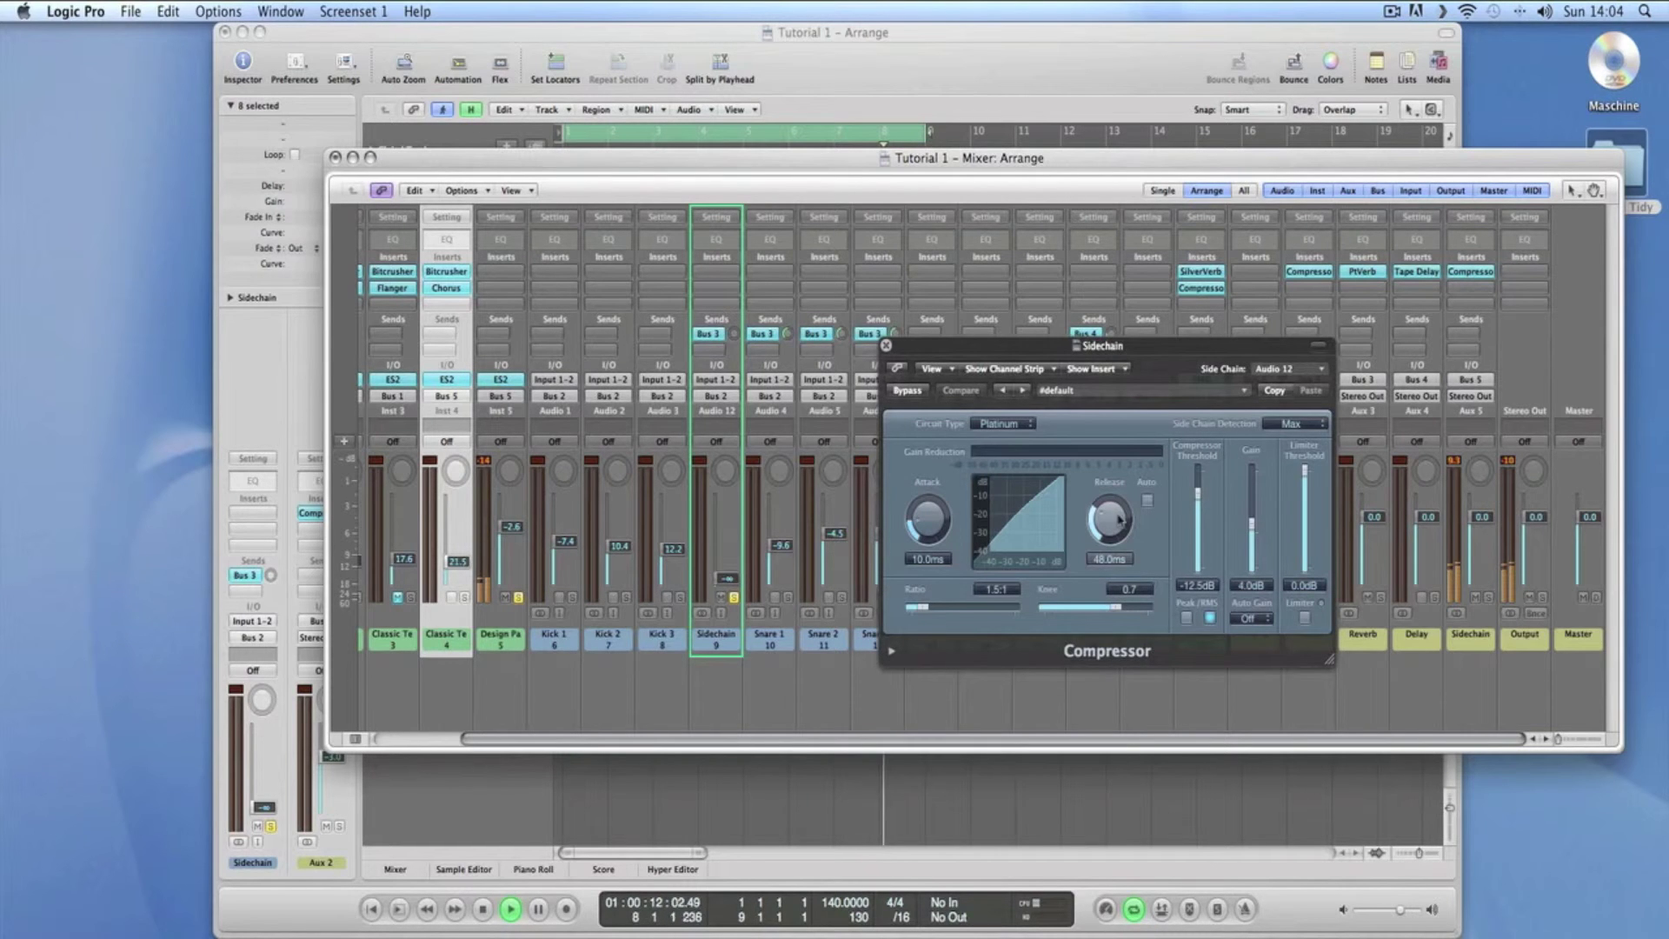
pyautogui.moveTo(1200, 500); pyautogui.dragTo(1200, 509)
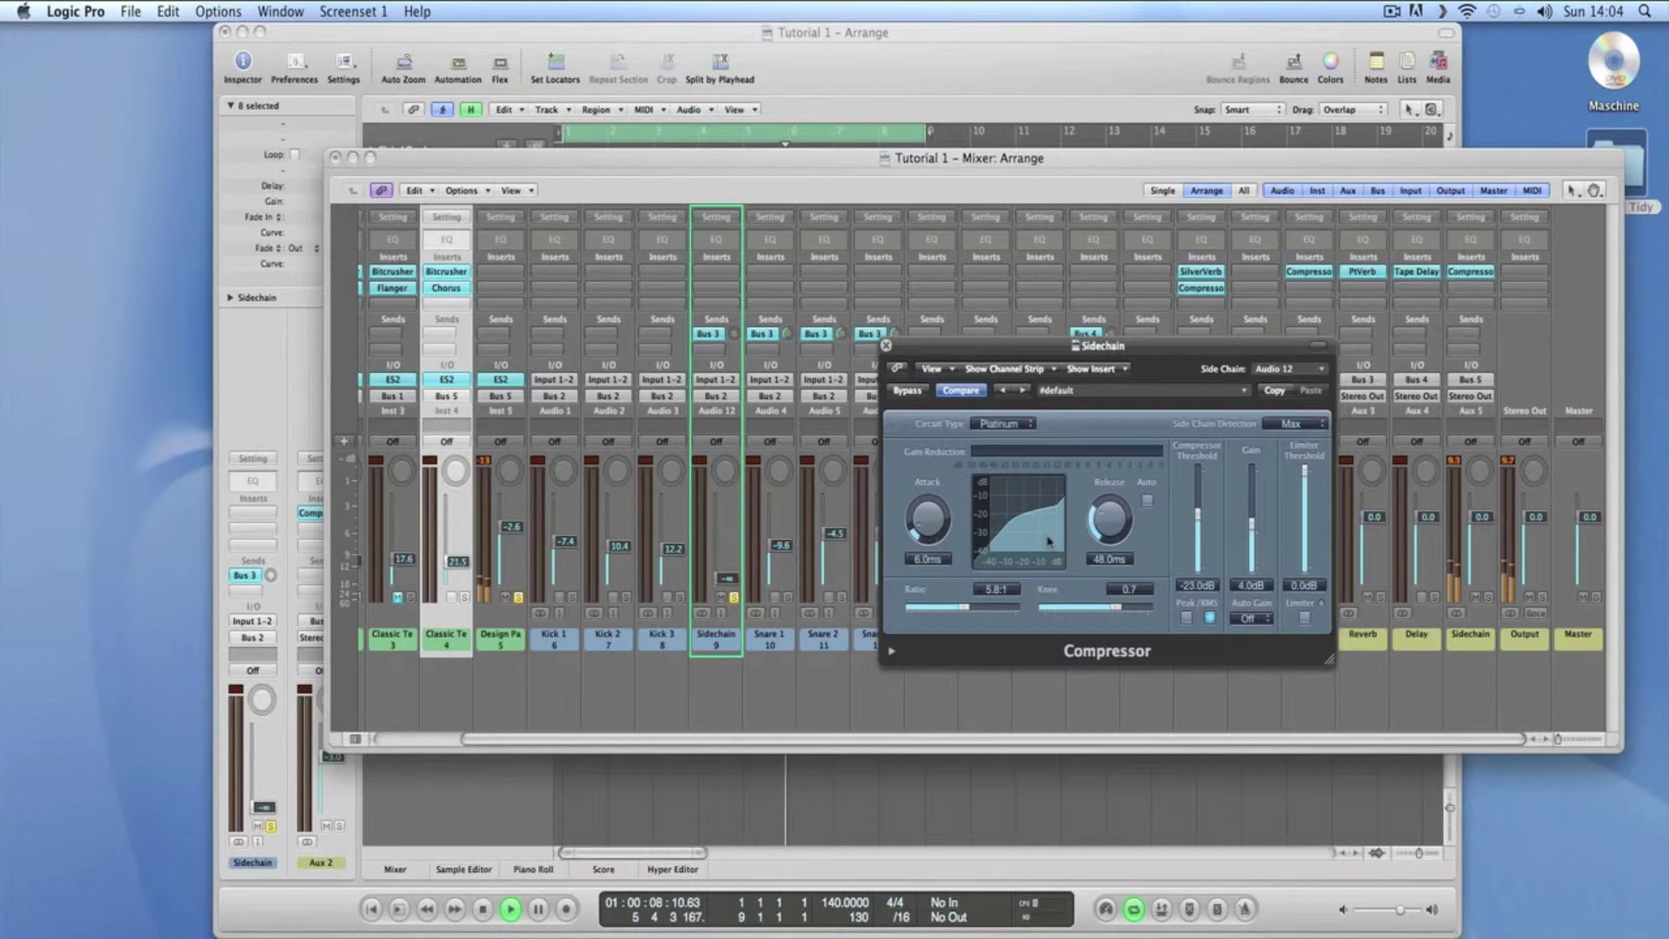
pyautogui.moveTo(1107, 551); pyautogui.dragTo(1097, 532)
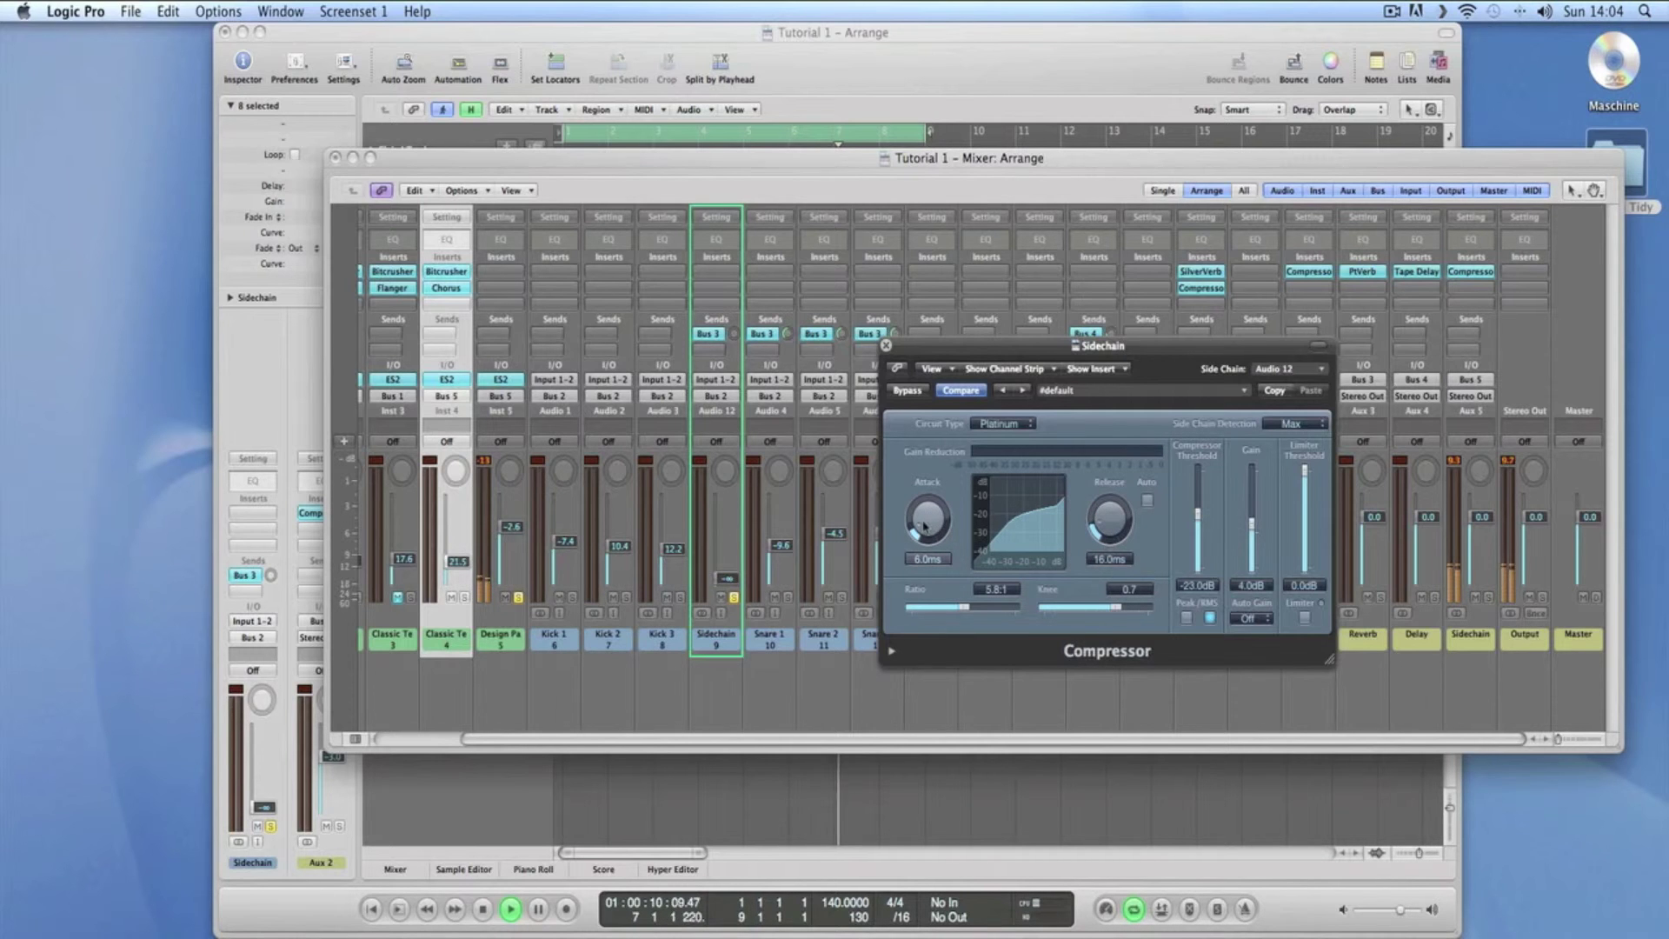
pyautogui.click(885, 346)
pyautogui.click(334, 157)
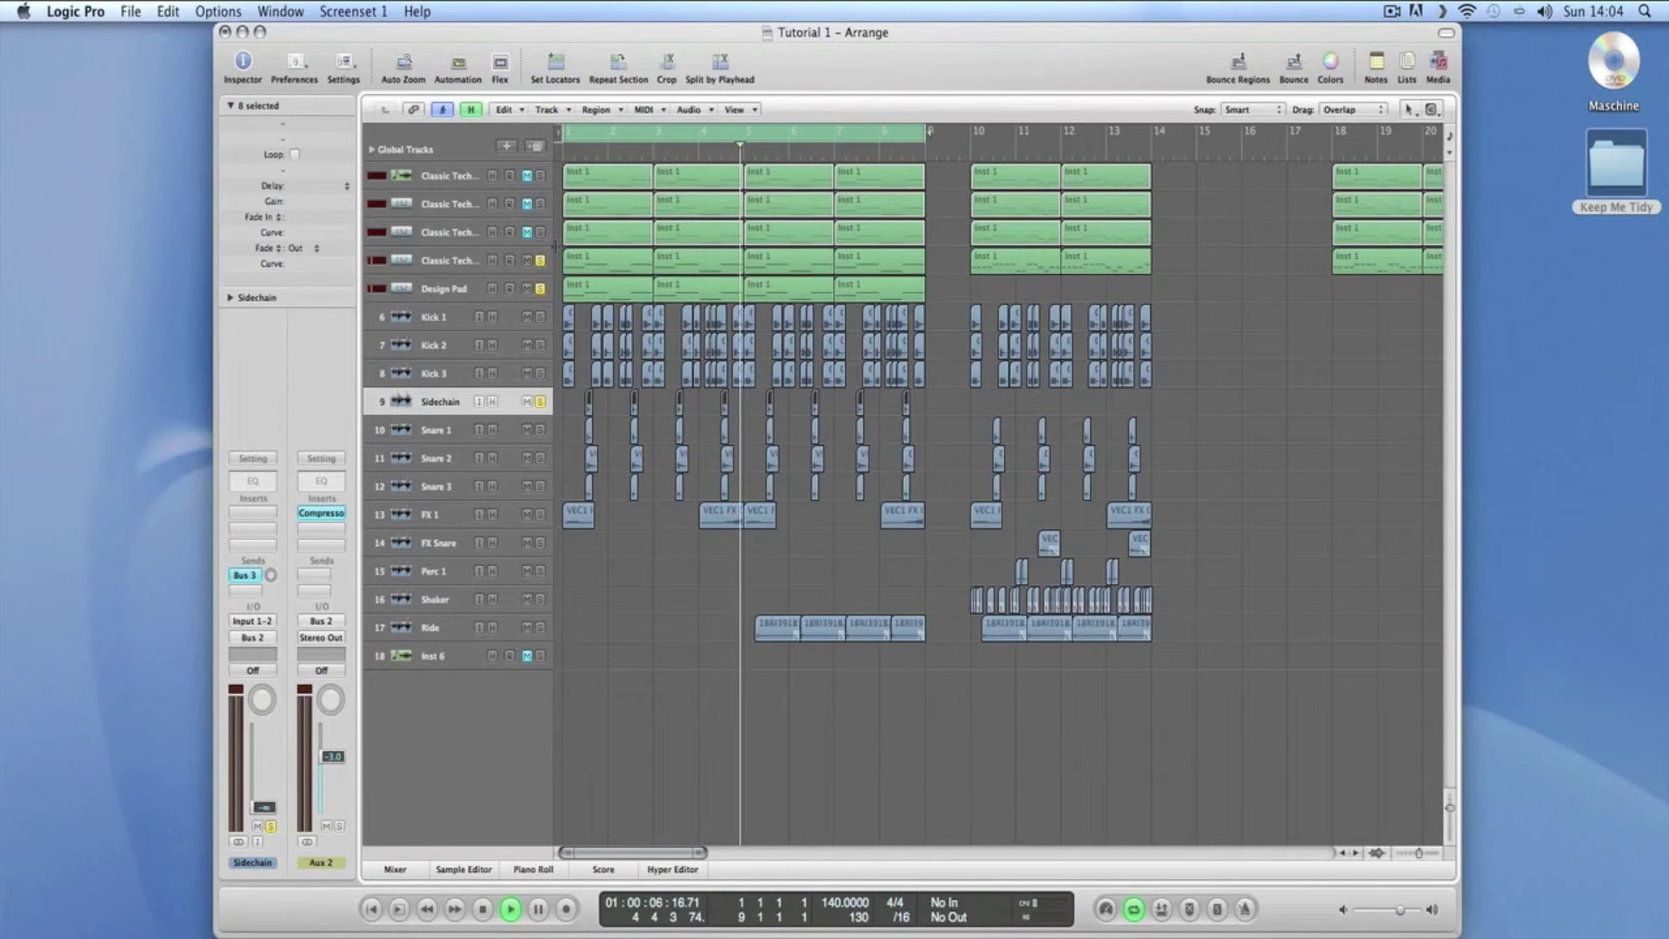
# Turn off solo on the Sidechain, Design Pad and fourth Classic Techno tracks.
pyautogui.press('s')
pyautogui.click(540, 288)
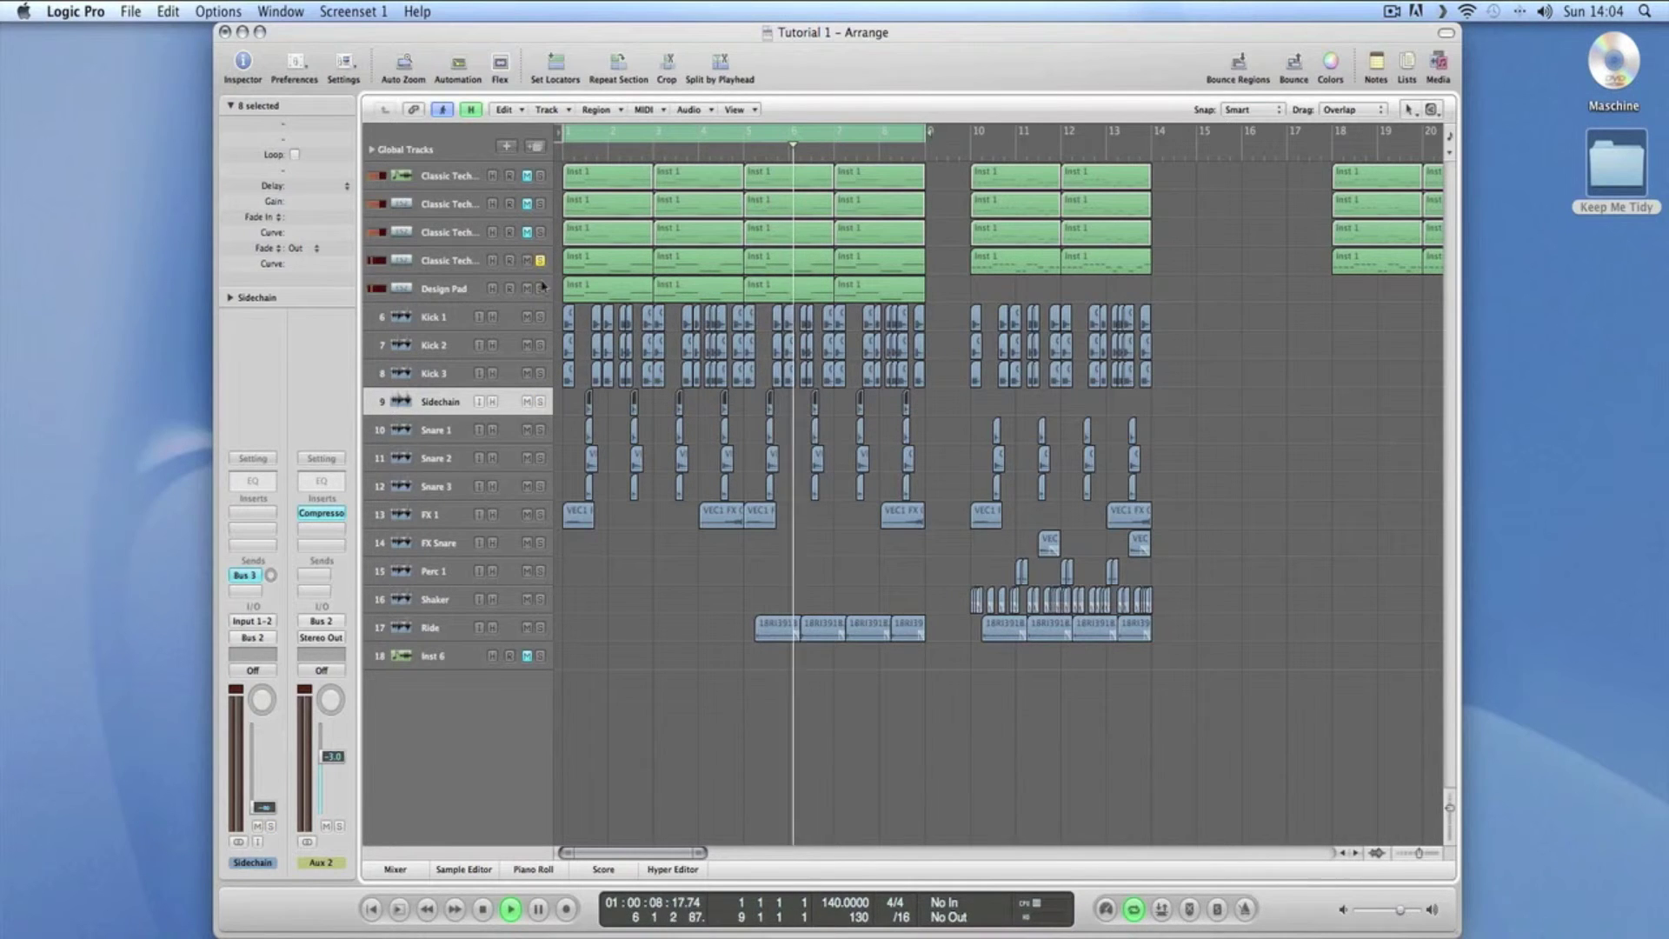
pyautogui.click(540, 260)
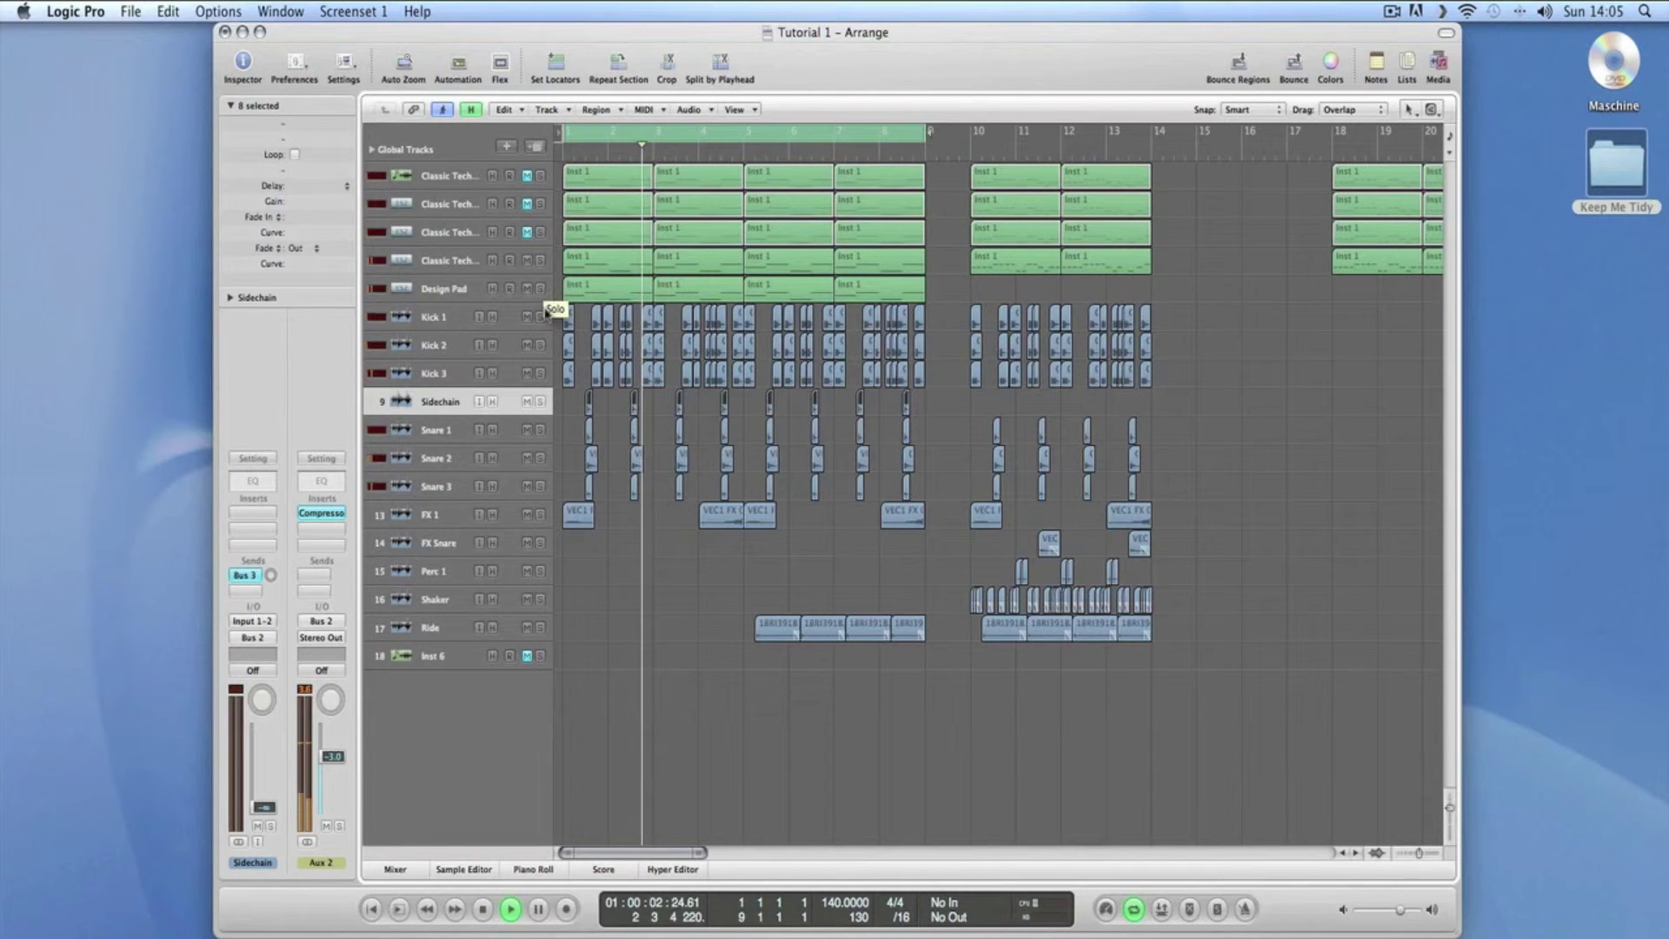
# Lower the Design Pad volume to -4.9 dB and reopen the mixer with Classic Techno 4 selected.
pyautogui.click(465, 289)
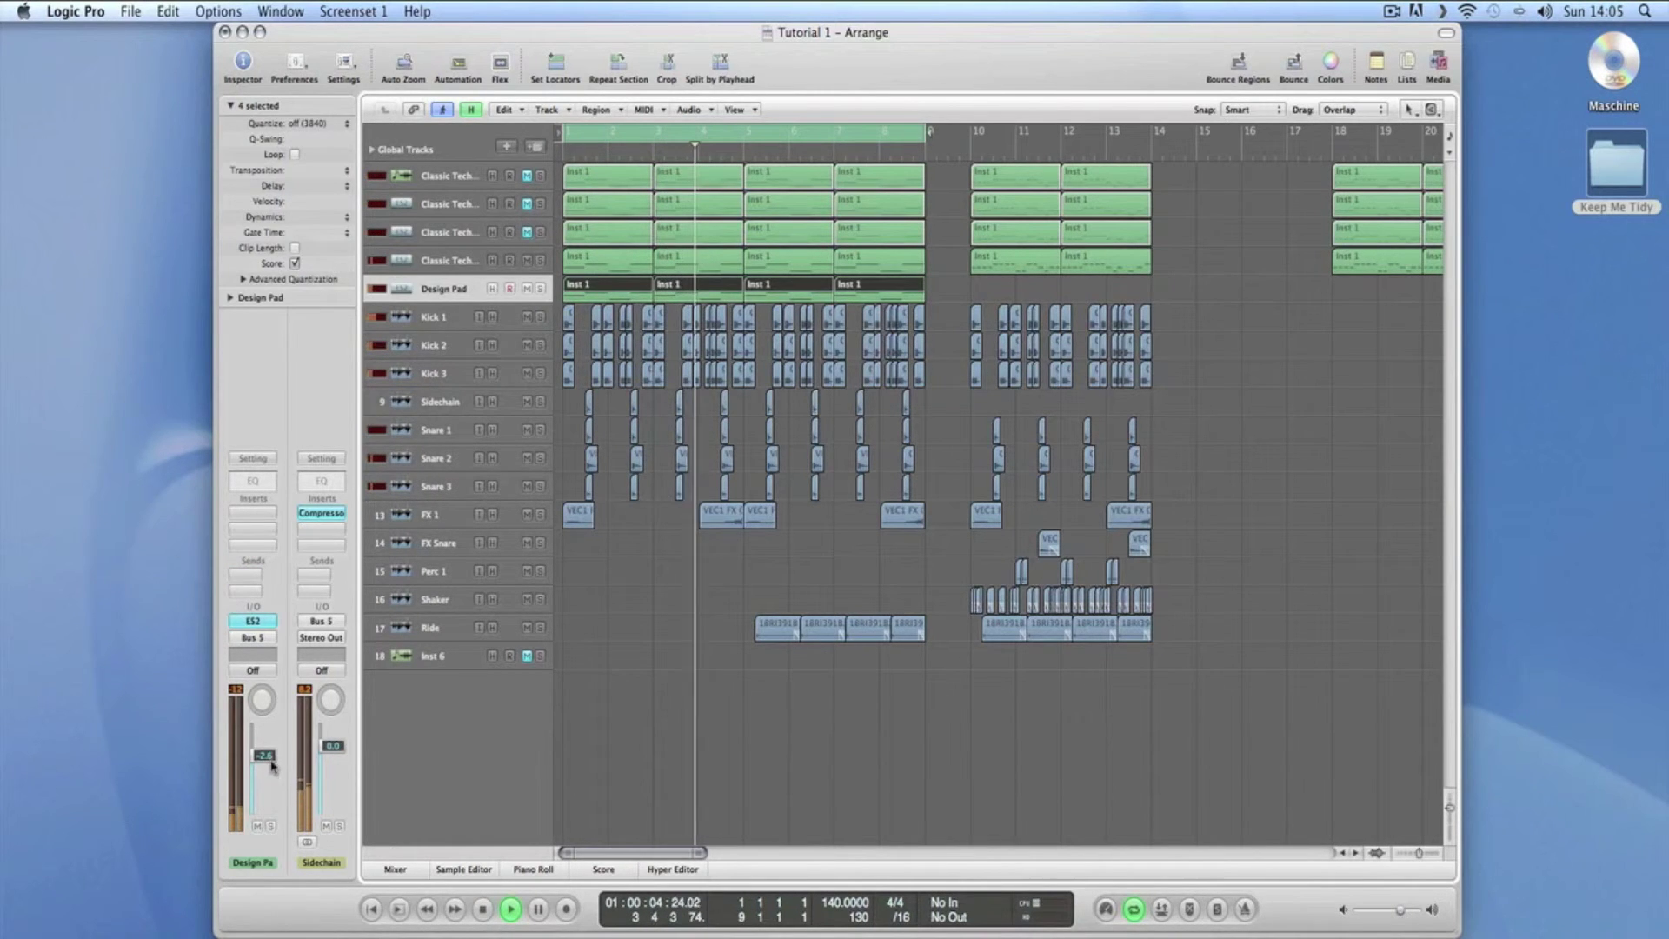
pyautogui.moveTo(253, 755); pyautogui.dragTo(253, 763)
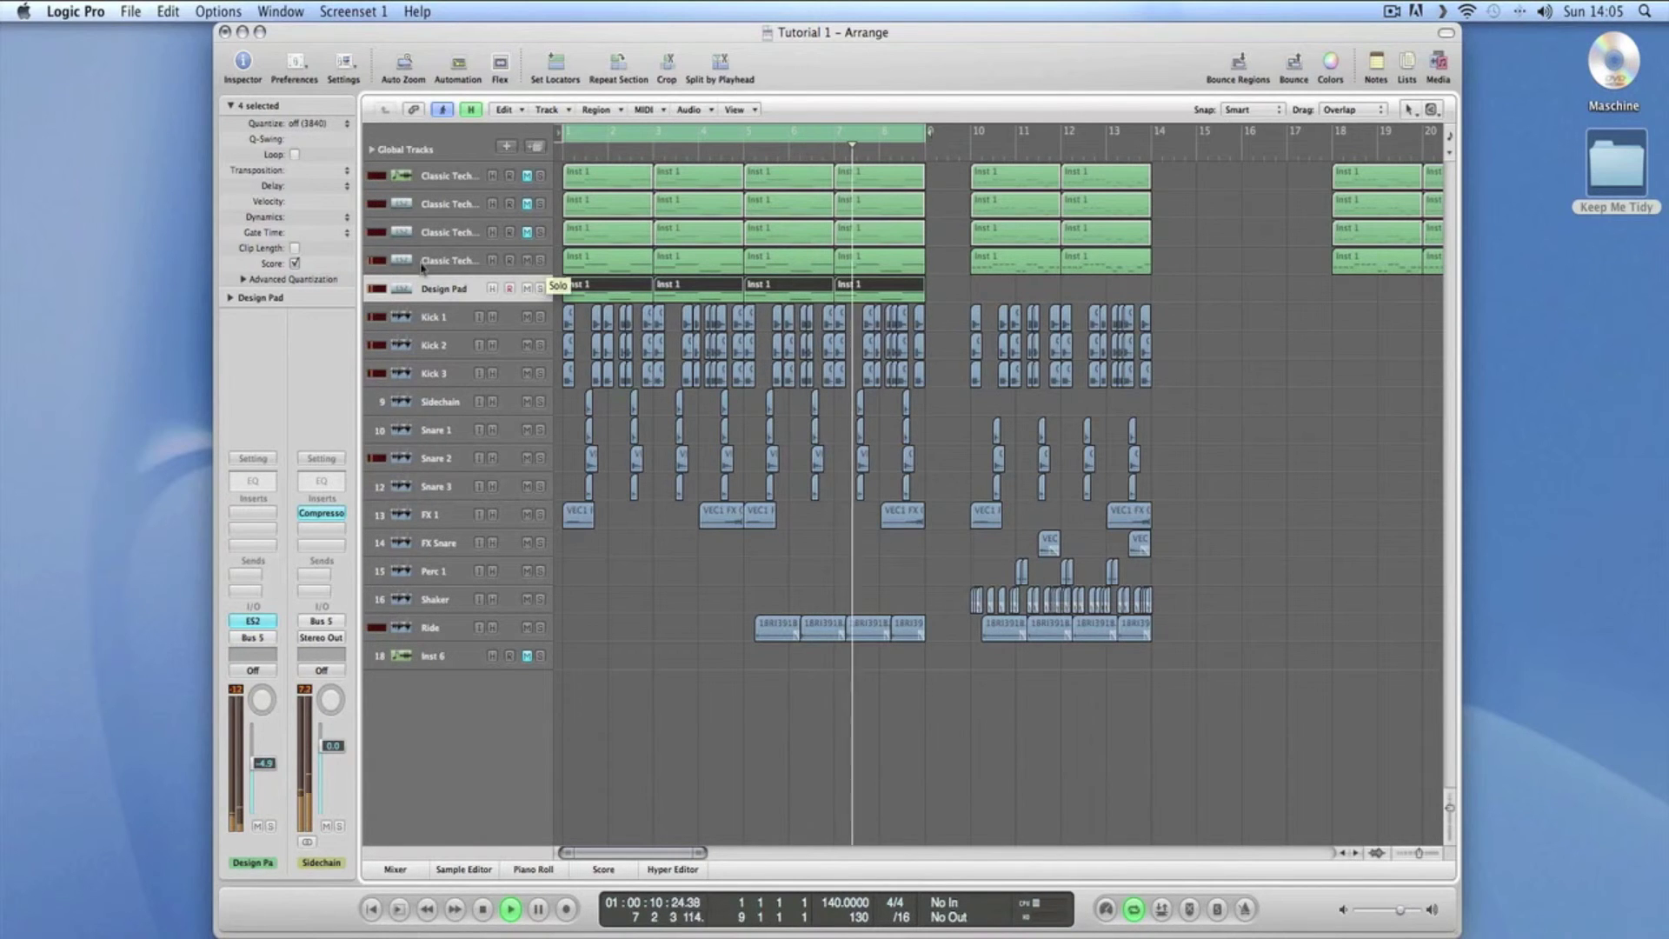
pyautogui.click(546, 260)
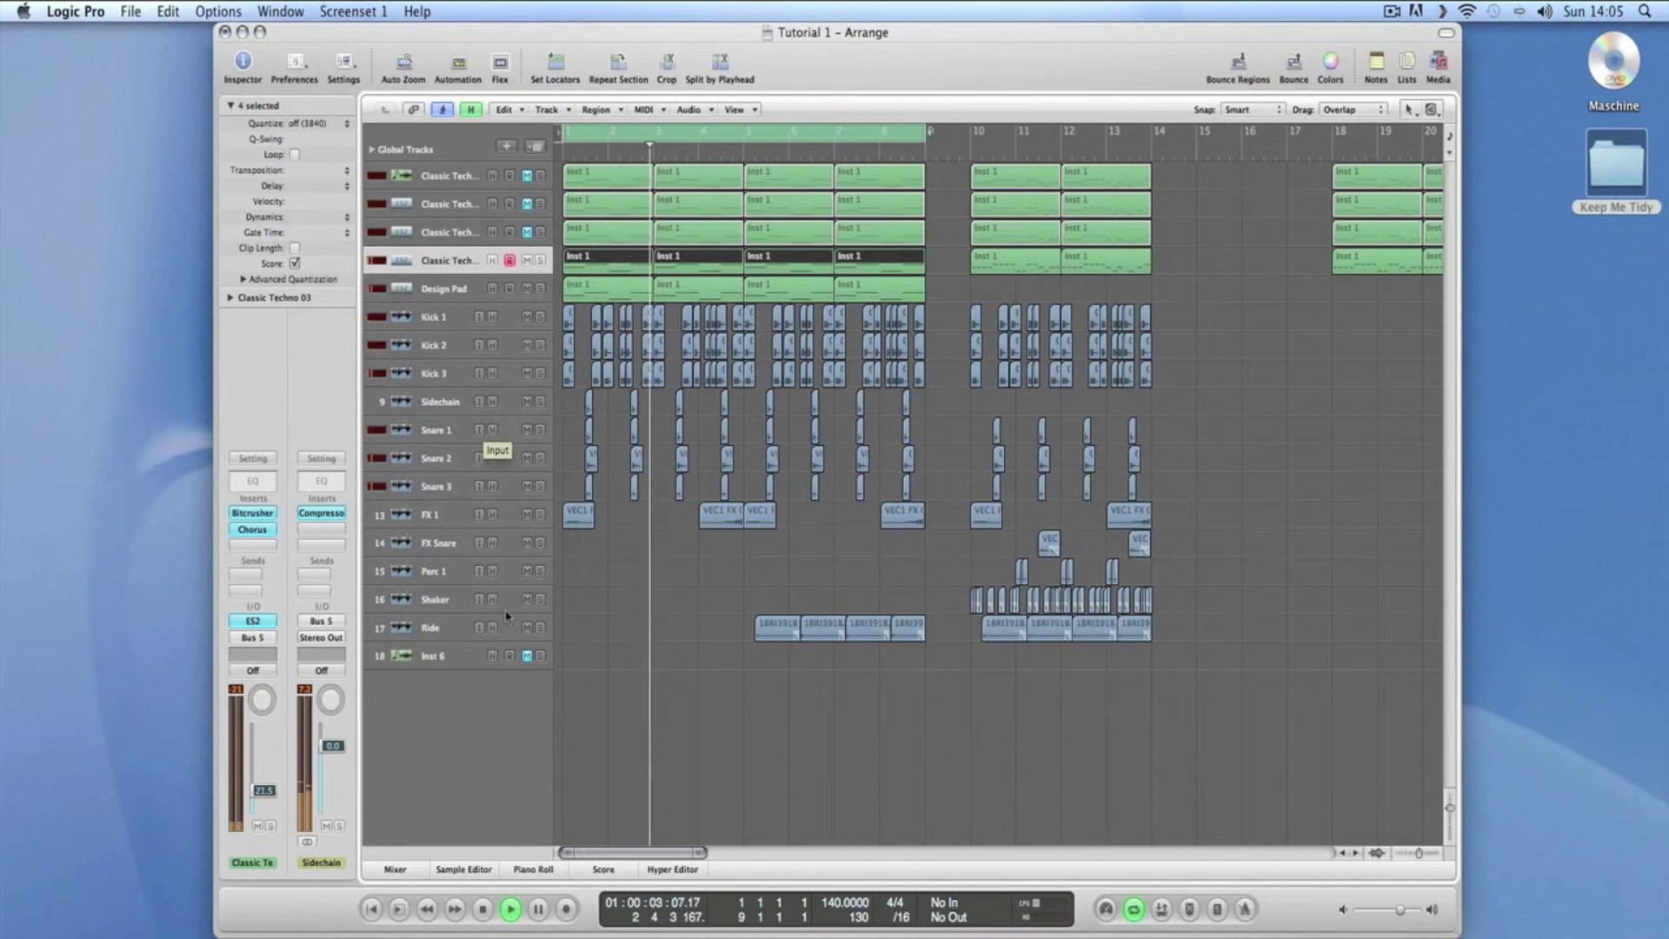
pyautogui.press('super+2')
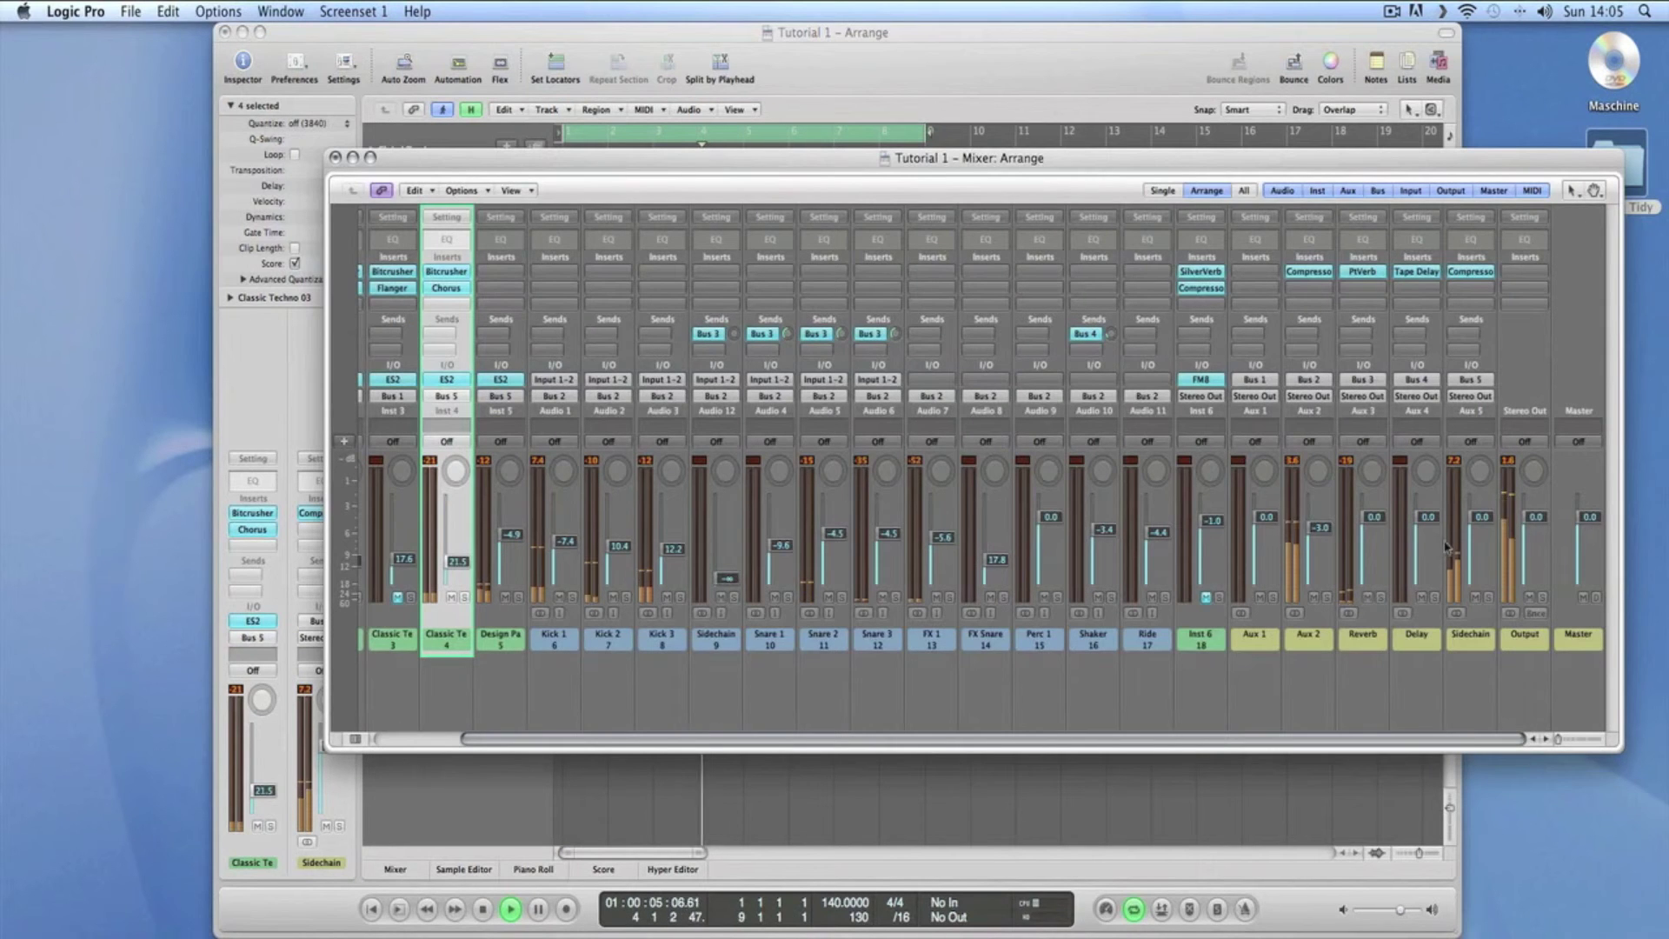
# On the Sidechain aux compressor, set an 11.5:1 ratio, 14.5 ms attack, 34 ms release and -32.5 dB threshold.
pyautogui.hscroll(-3, 525, 399)
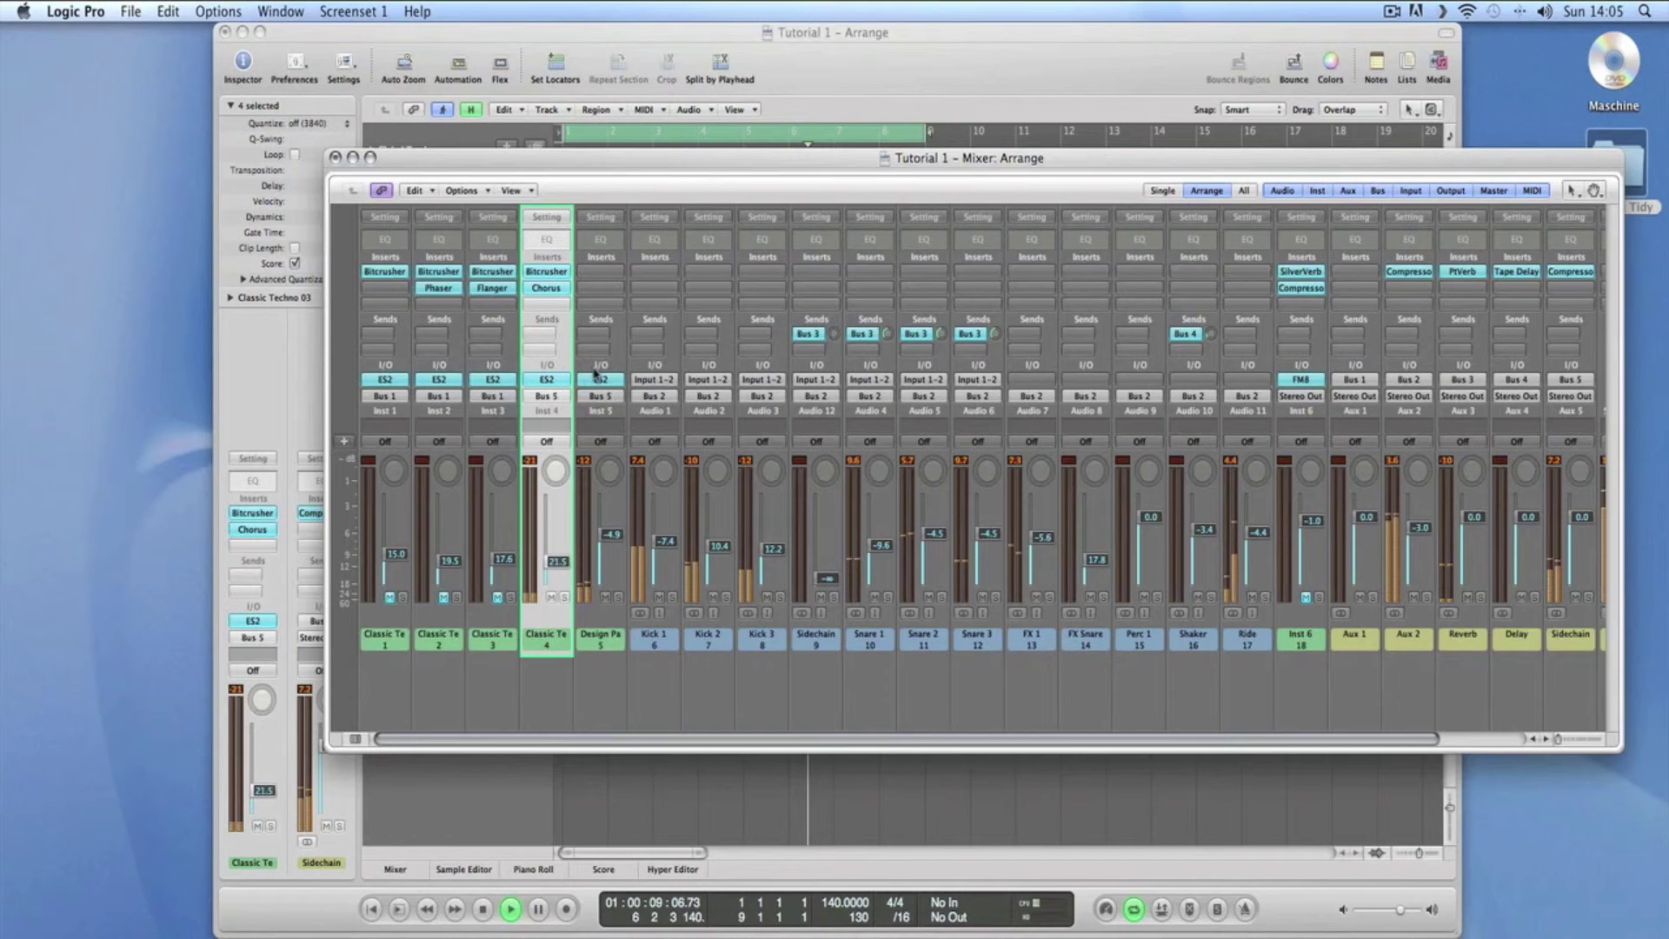
pyautogui.hscroll(3, 749, 375)
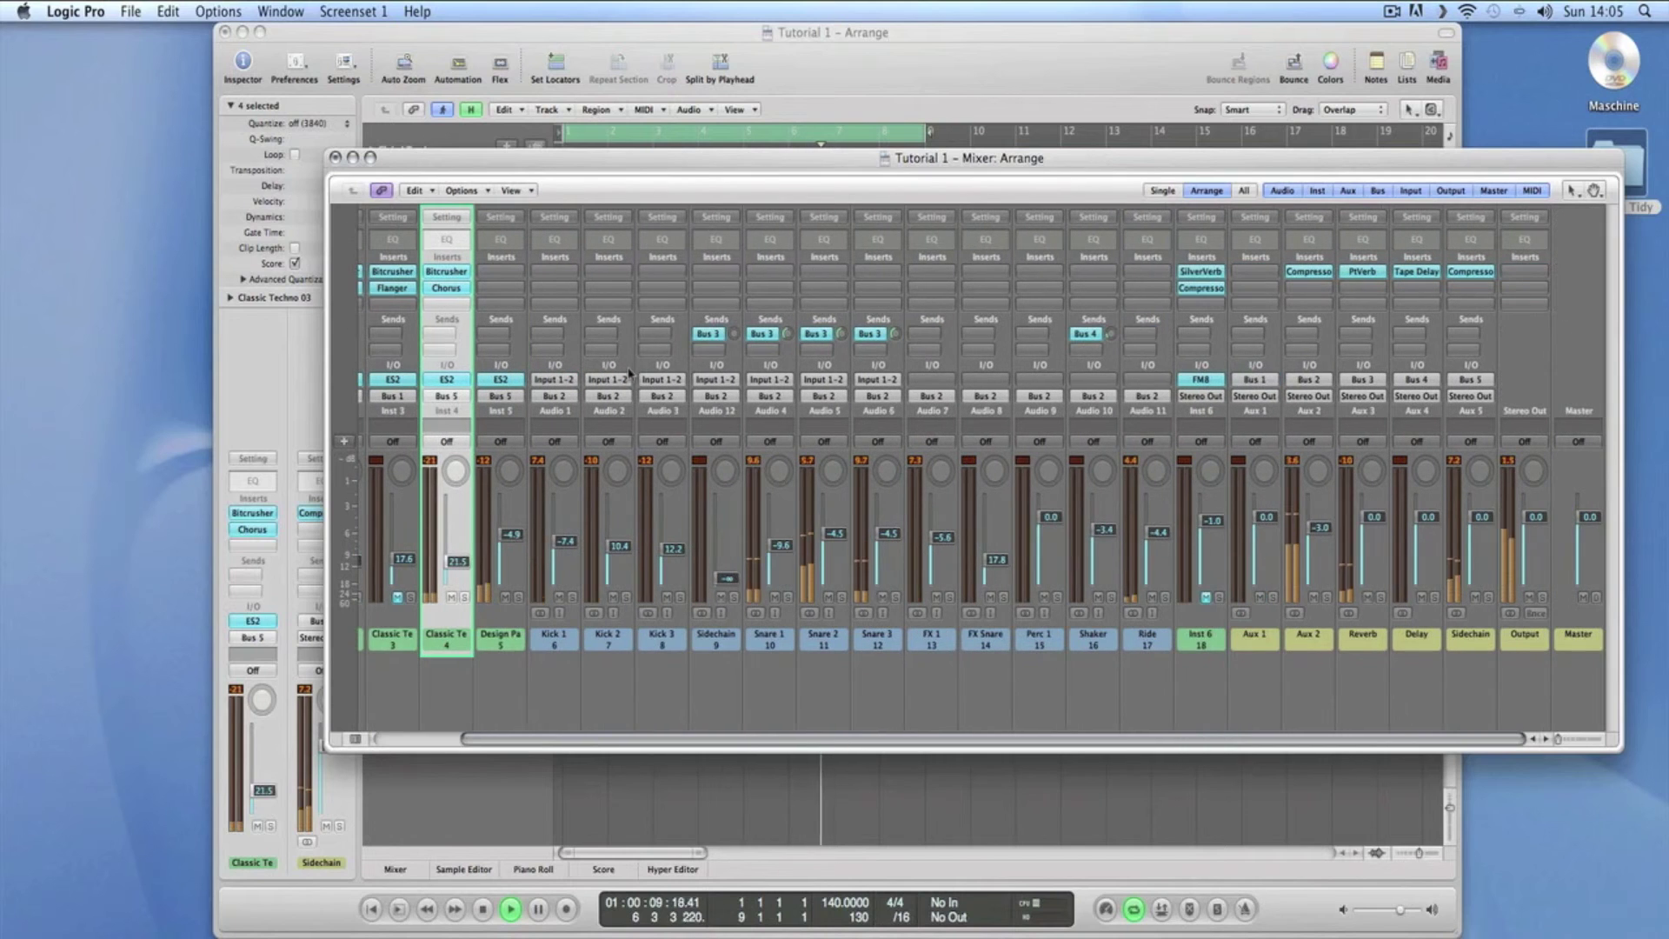
pyautogui.click(1470, 271)
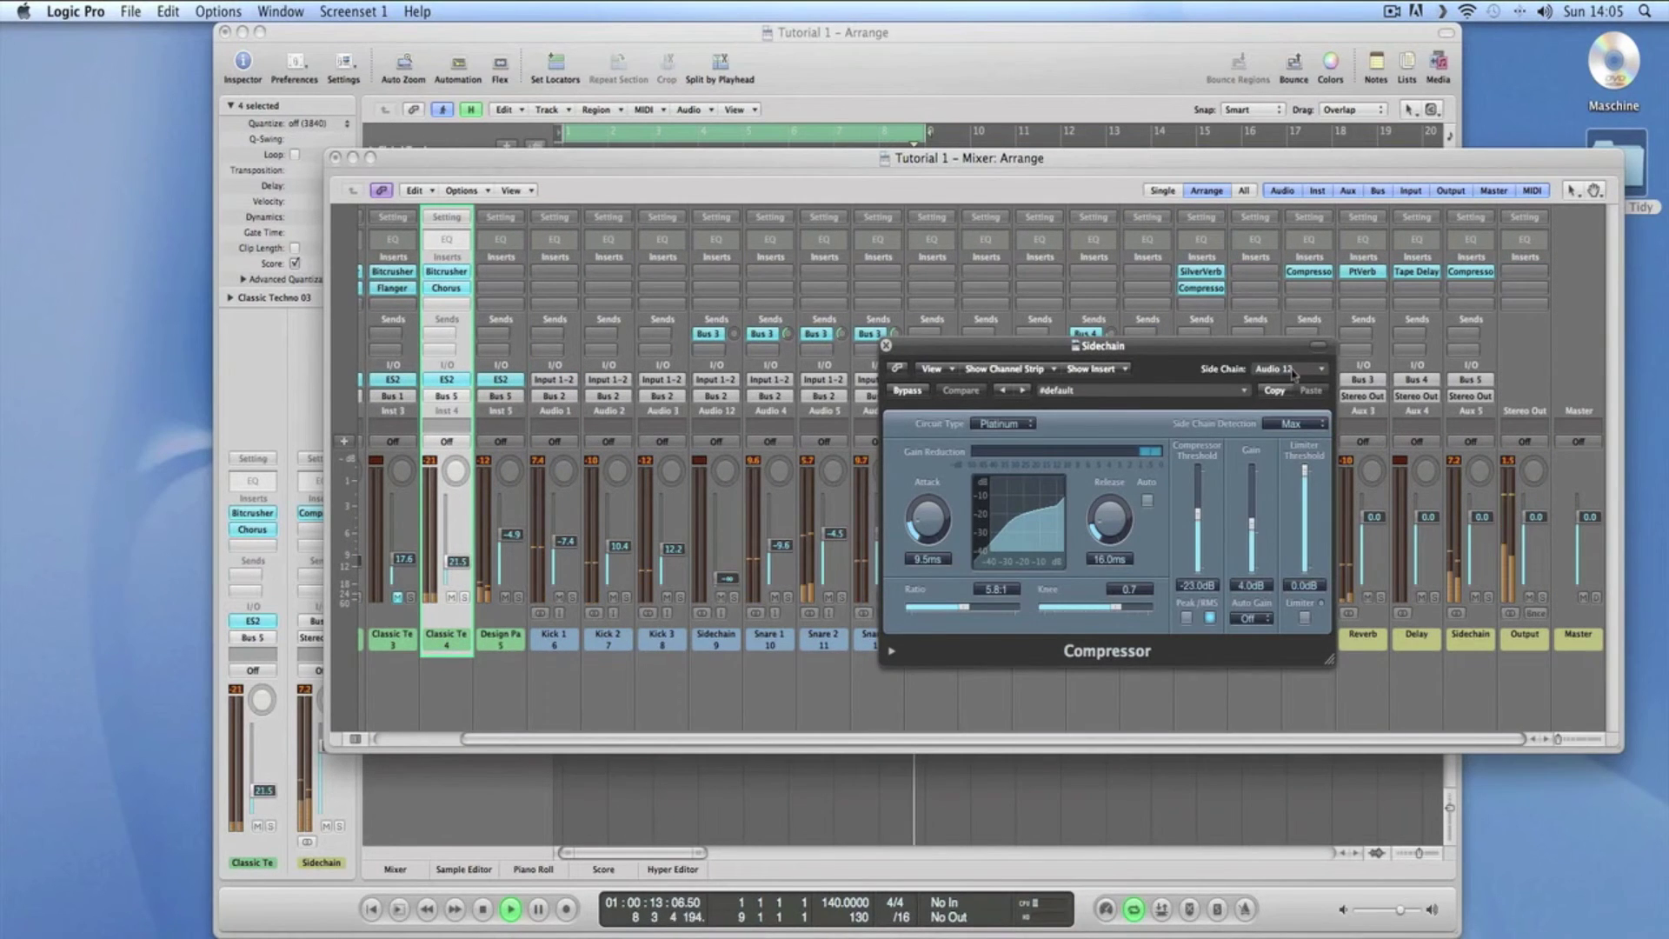
pyautogui.moveTo(964, 608); pyautogui.dragTo(975, 611)
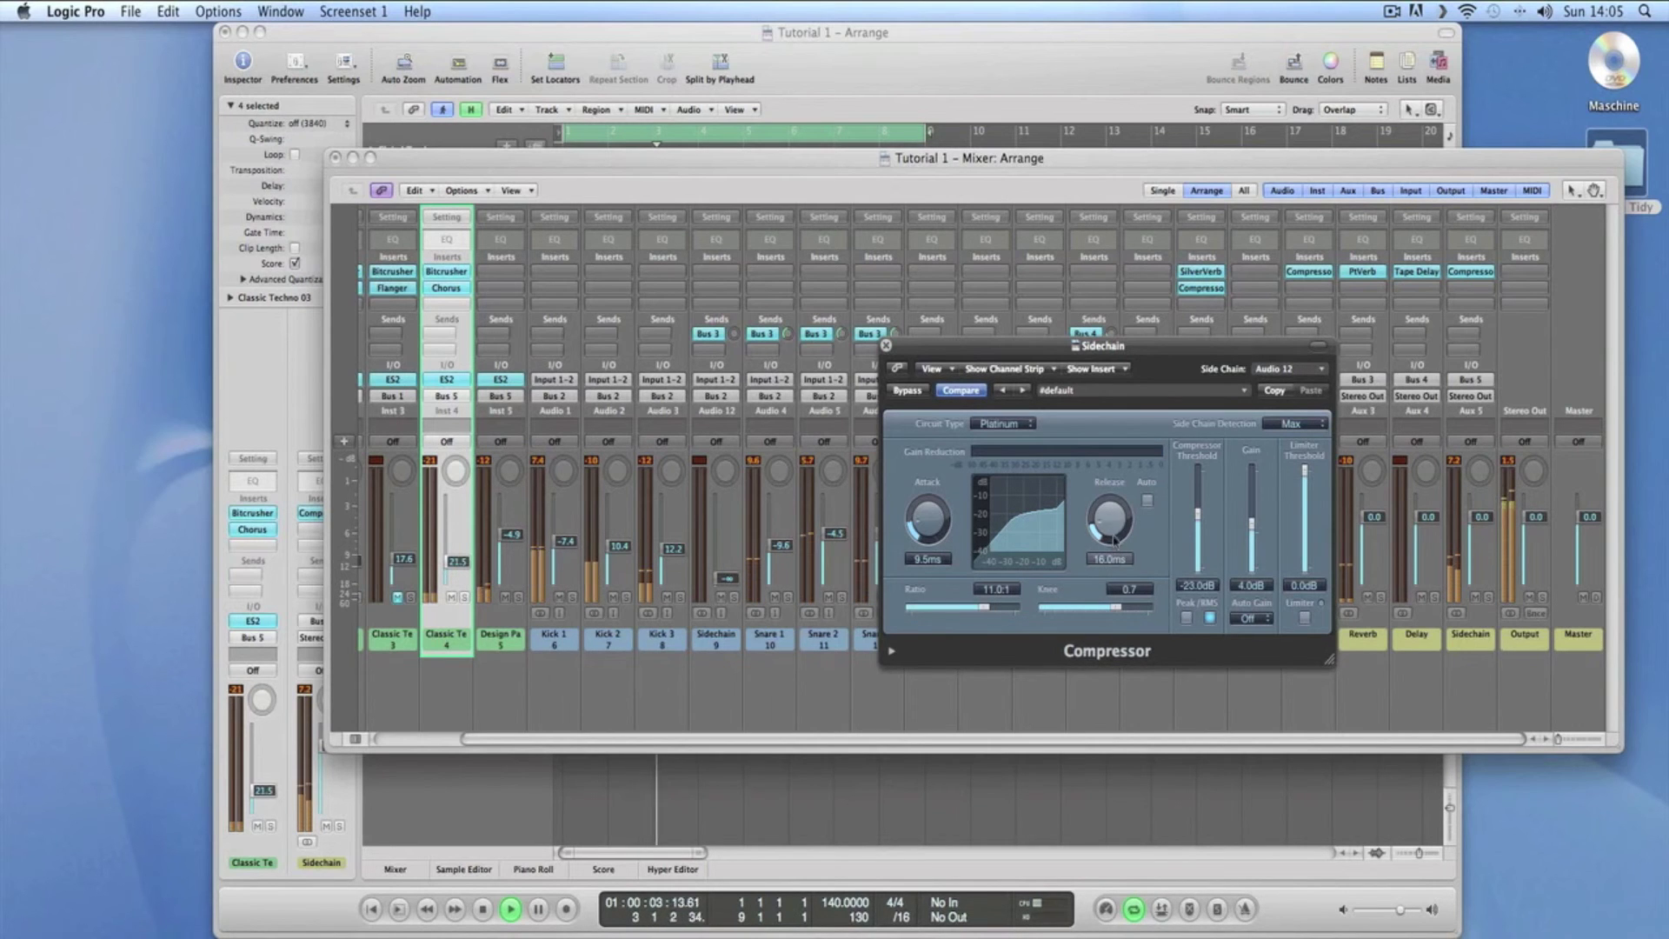
pyautogui.moveTo(926, 527); pyautogui.dragTo(931, 517)
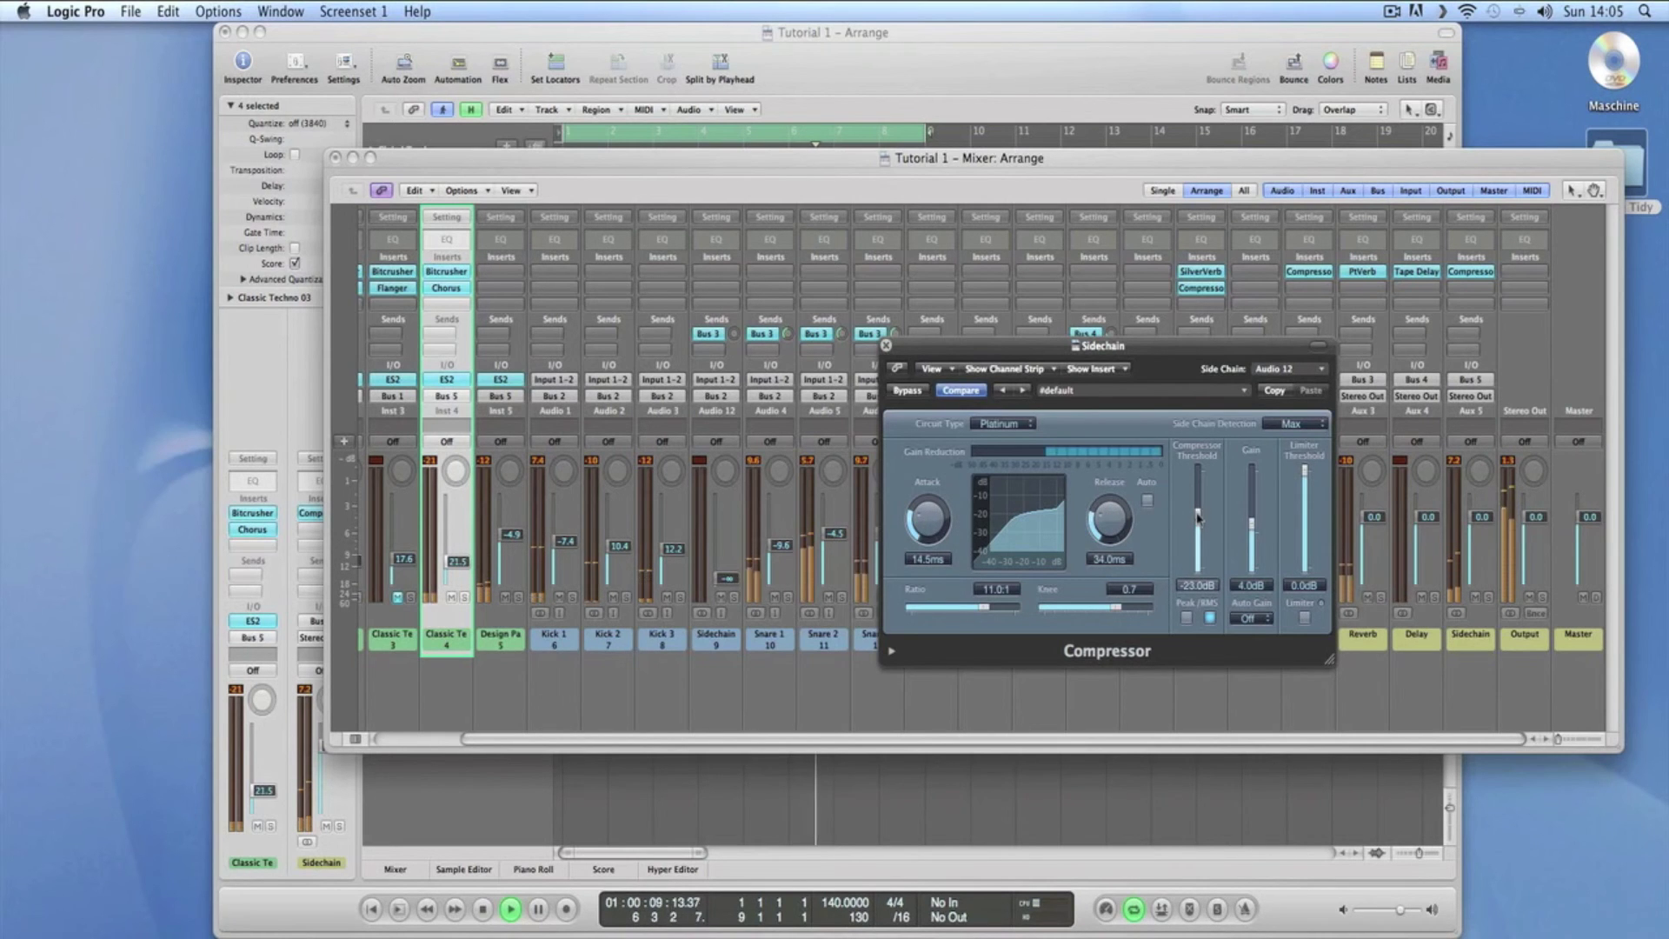
pyautogui.moveTo(1198, 514); pyautogui.dragTo(1198, 532)
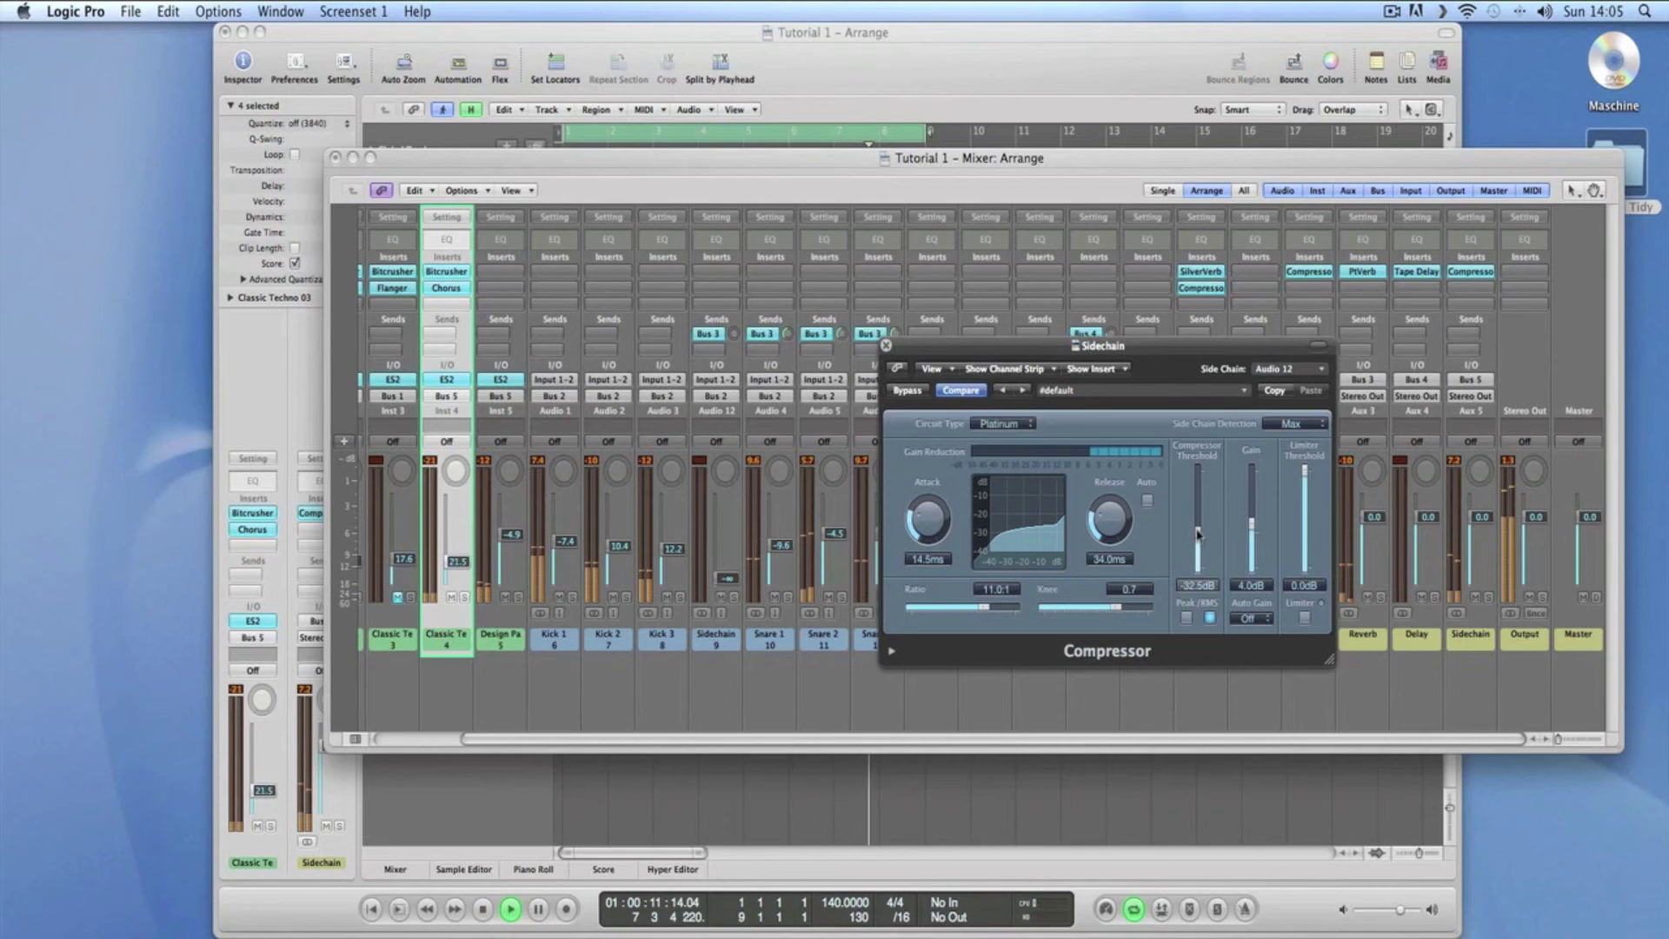